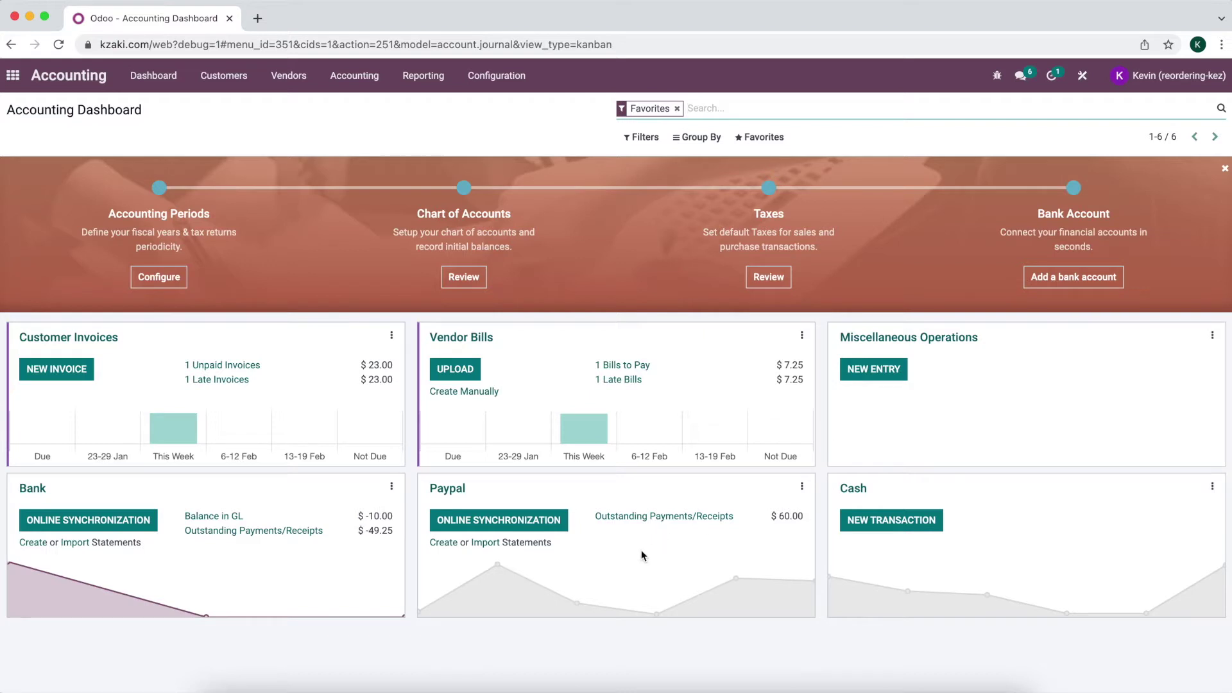
Open the PayPal payment acquirer and review its credentials and configuration
{"action": "mouse_move", "coordinate": [622, 568]}
{"action": "left_click", "coordinate": [490, 77]}
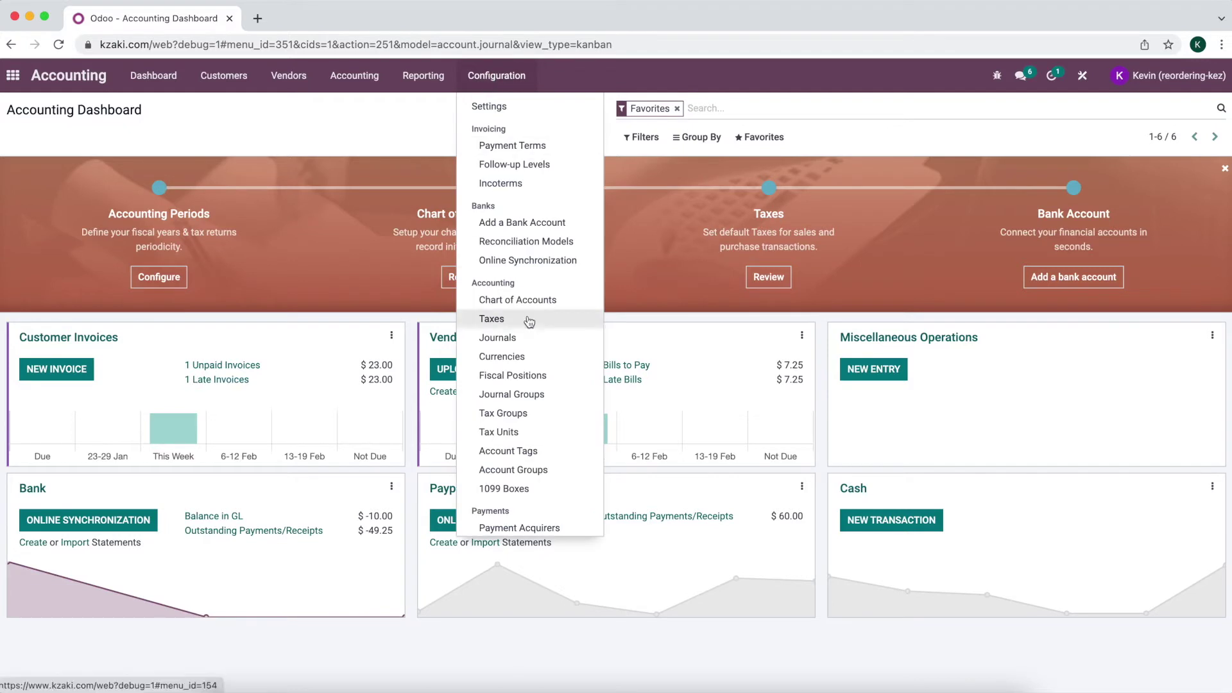
{"action": "scroll", "coordinate": [529, 321], "scroll_direction": "down", "scroll_amount": 5}
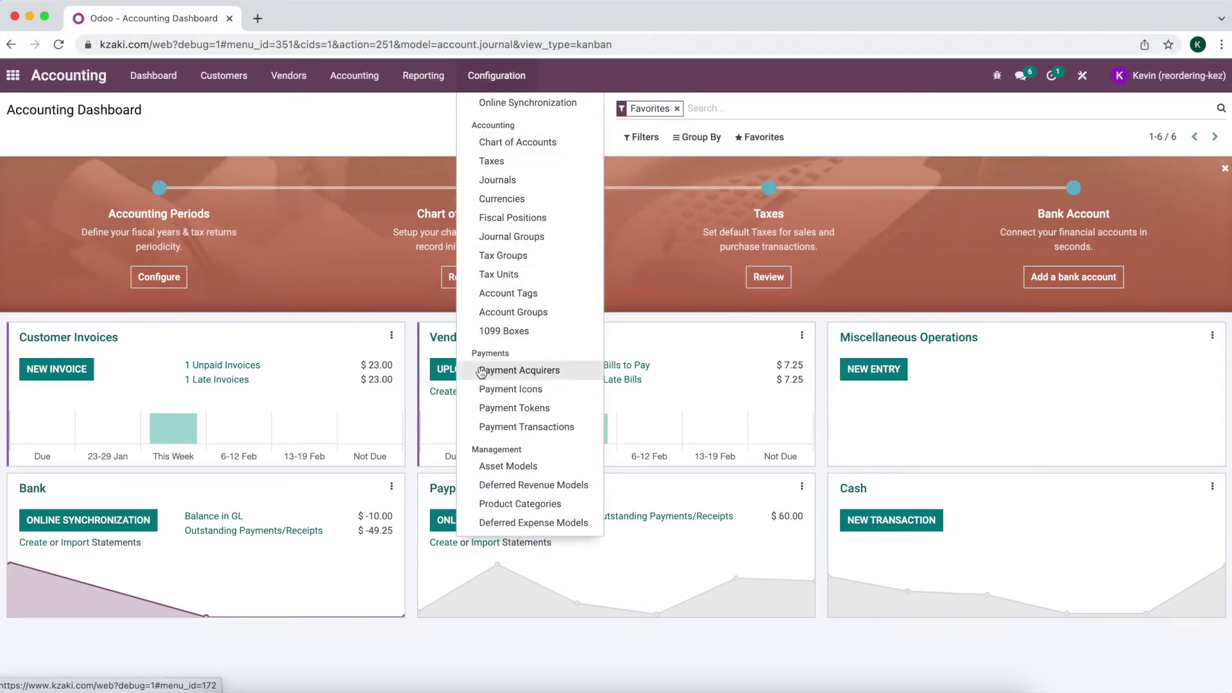
{"action": "left_click", "coordinate": [507, 371]}
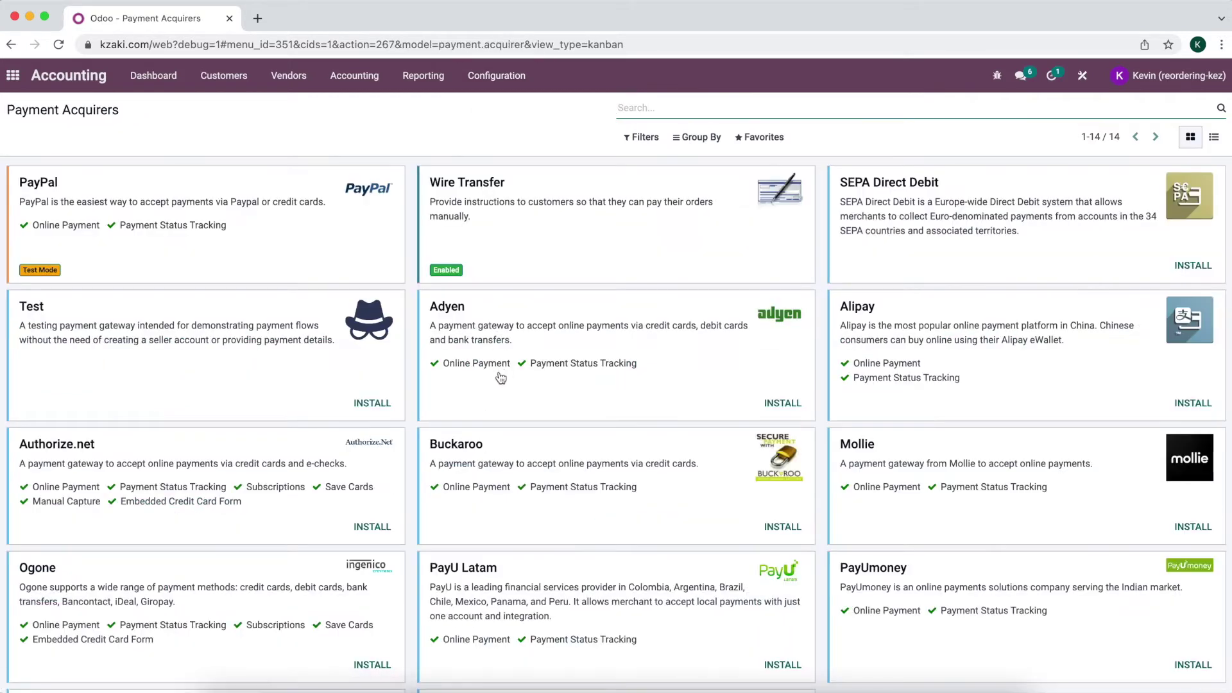
{"action": "left_click", "coordinate": [259, 242]}
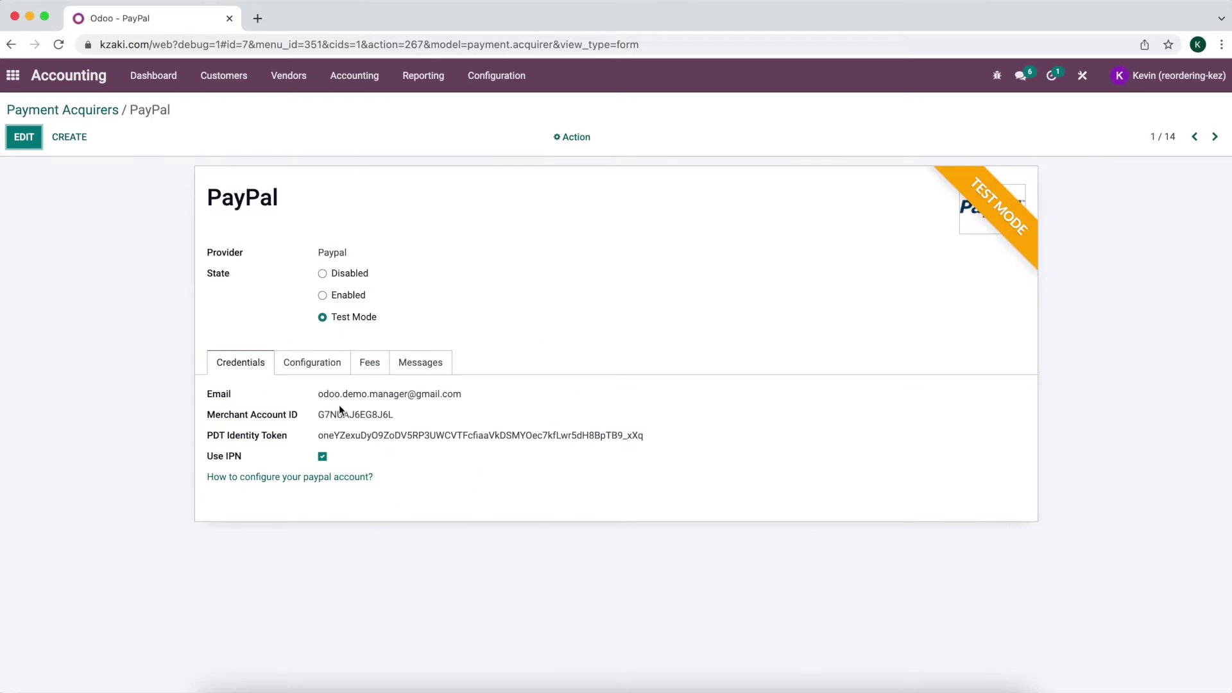
{"action": "left_click", "coordinate": [103, 111]}
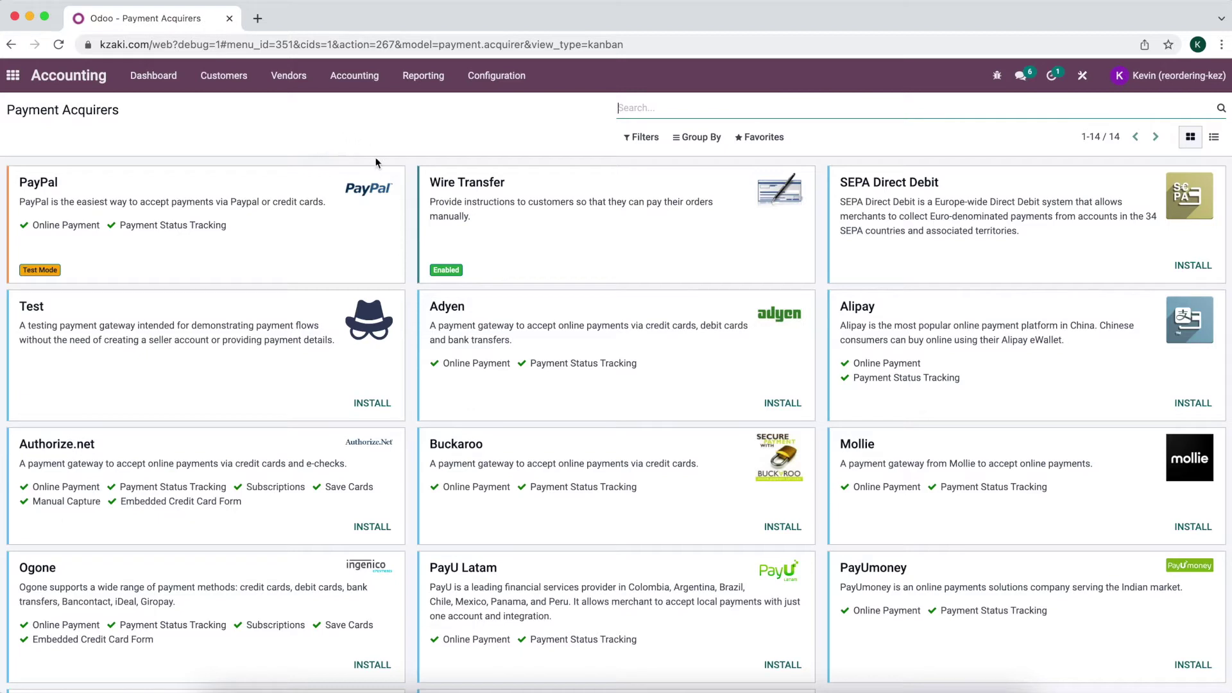
{"action": "left_click", "coordinate": [306, 217]}
{"action": "left_click", "coordinate": [319, 374]}
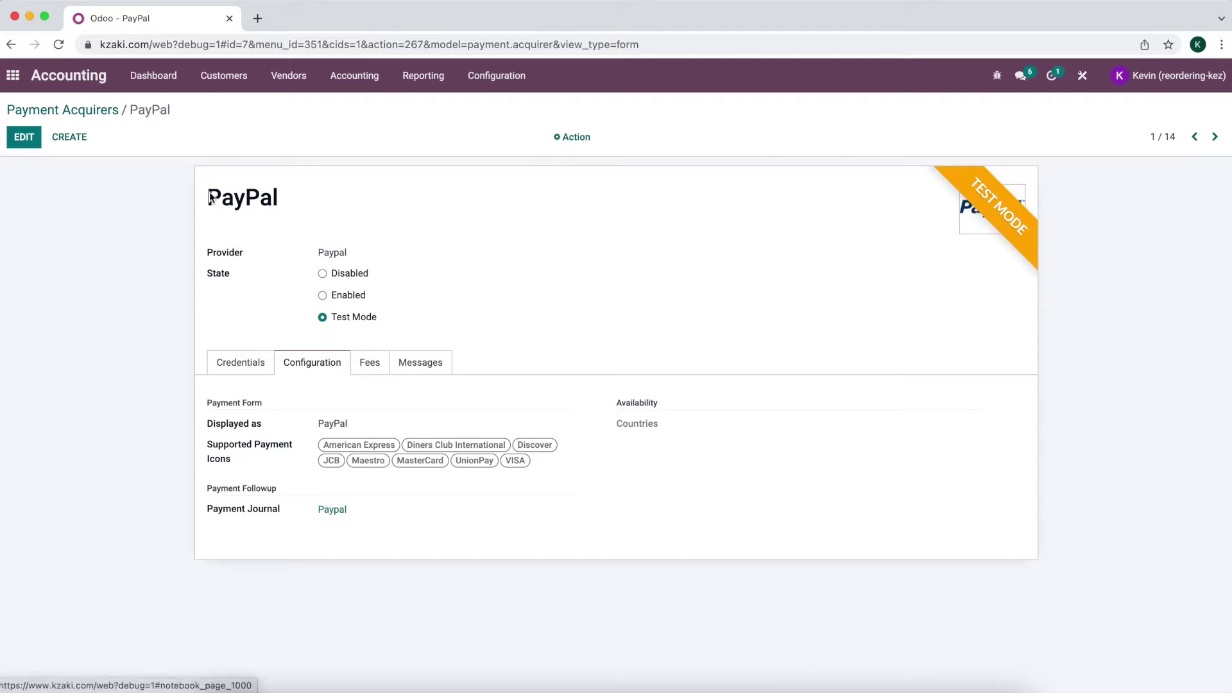
Open the Paypal journal from the accounting journals list for editing
{"action": "left_click", "coordinate": [491, 77]}
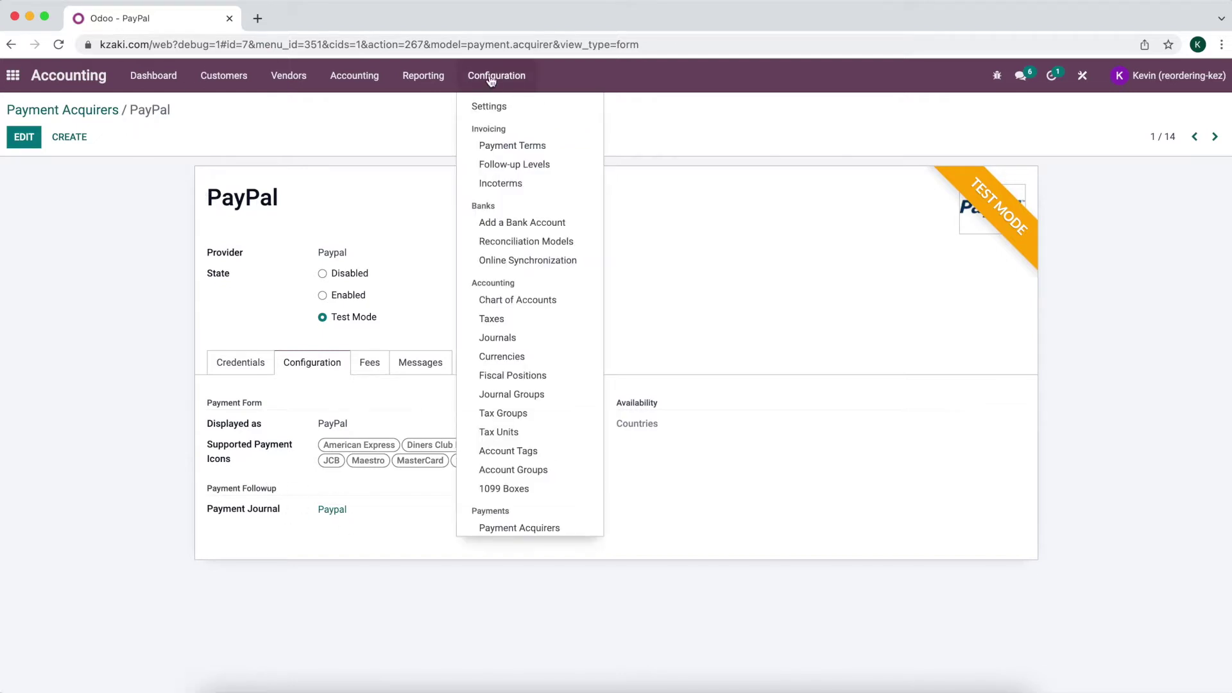
{"action": "left_click", "coordinate": [524, 339]}
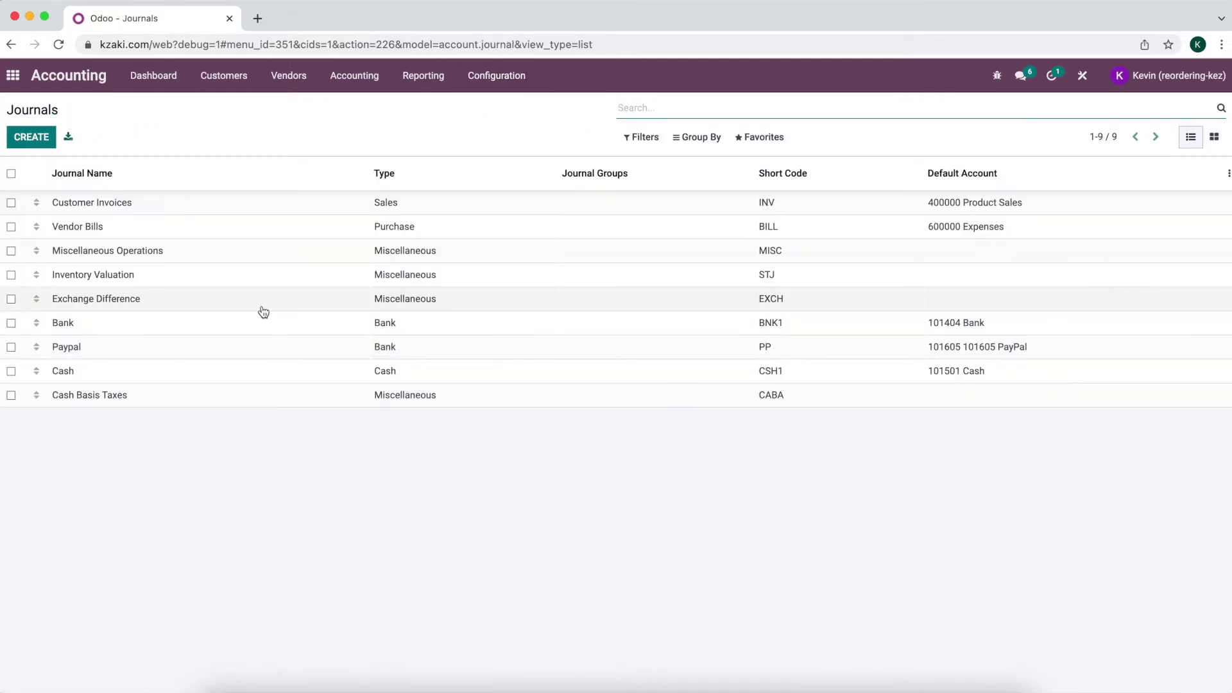
{"action": "left_click", "coordinate": [241, 350]}
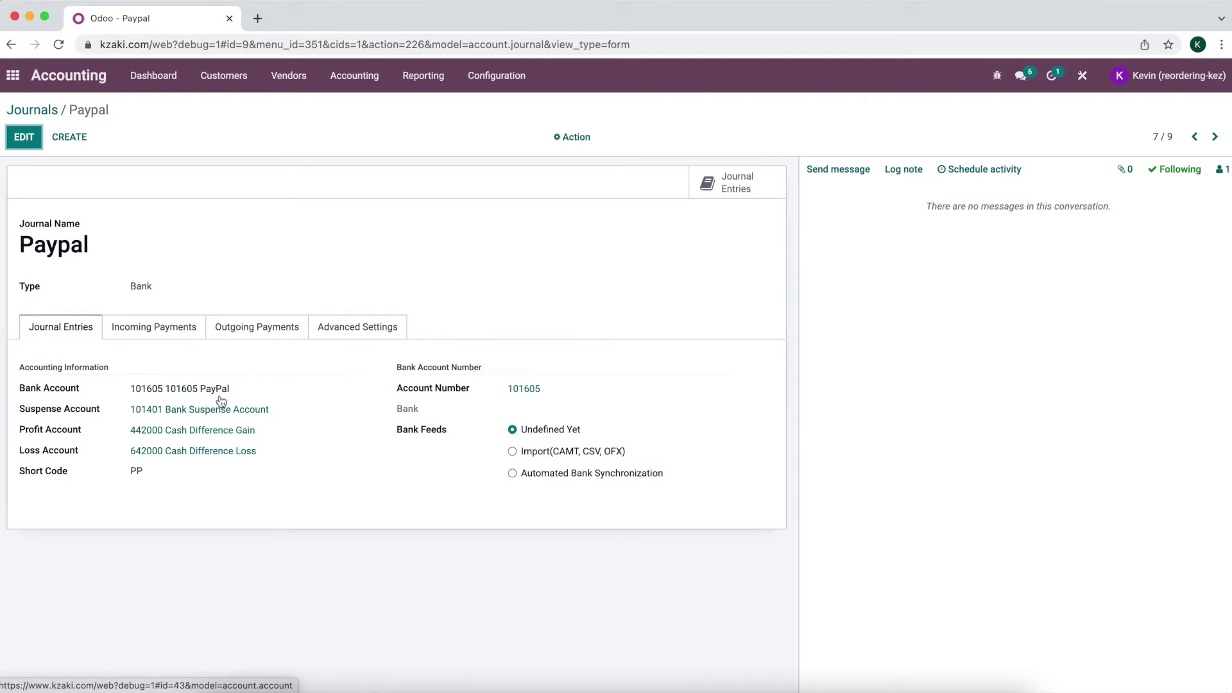
{"action": "left_click", "coordinate": [163, 389]}
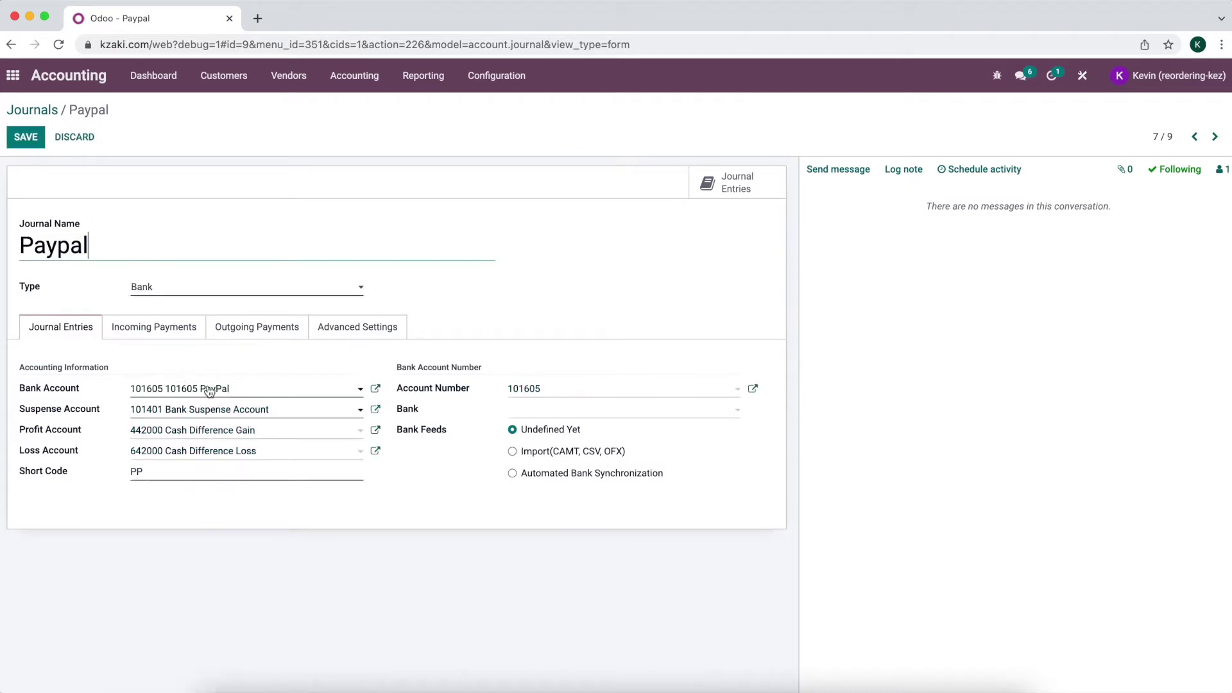
Rename the Paypal journal's linked bank account to "PayPal" by removing the code from its name, and save the account
{"action": "left_click", "coordinate": [376, 388]}
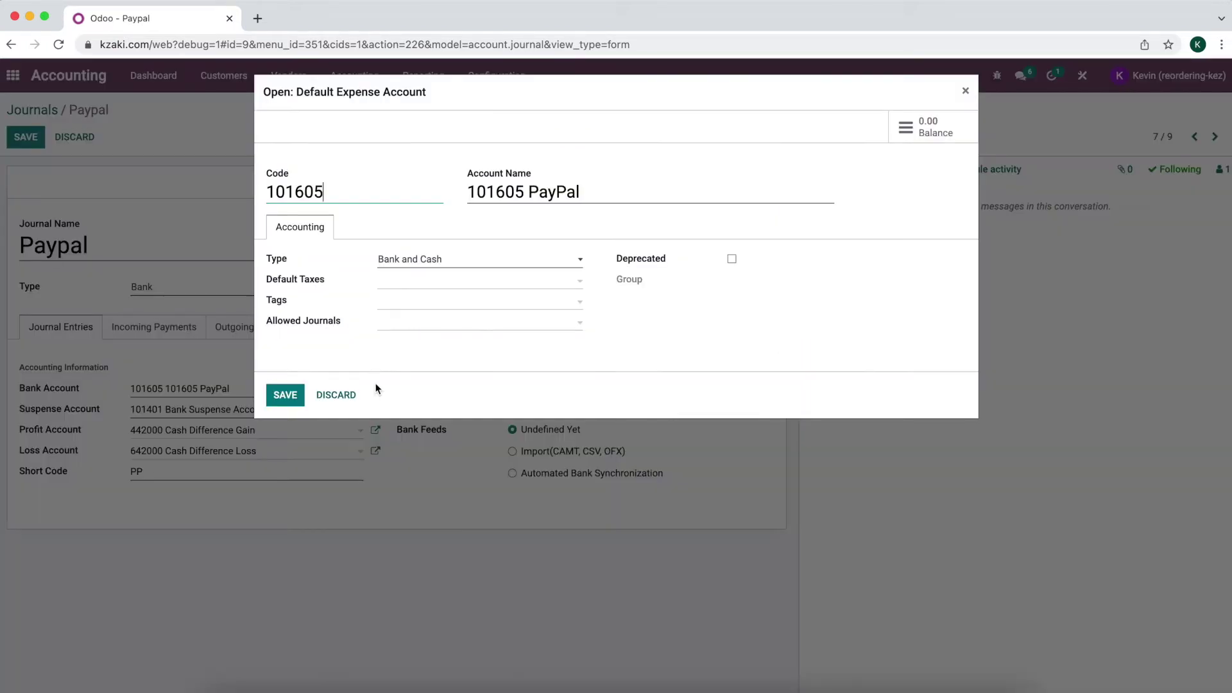
{"action": "left_click_drag", "start_coordinate": [530, 194], "coordinate": [373, 187]}
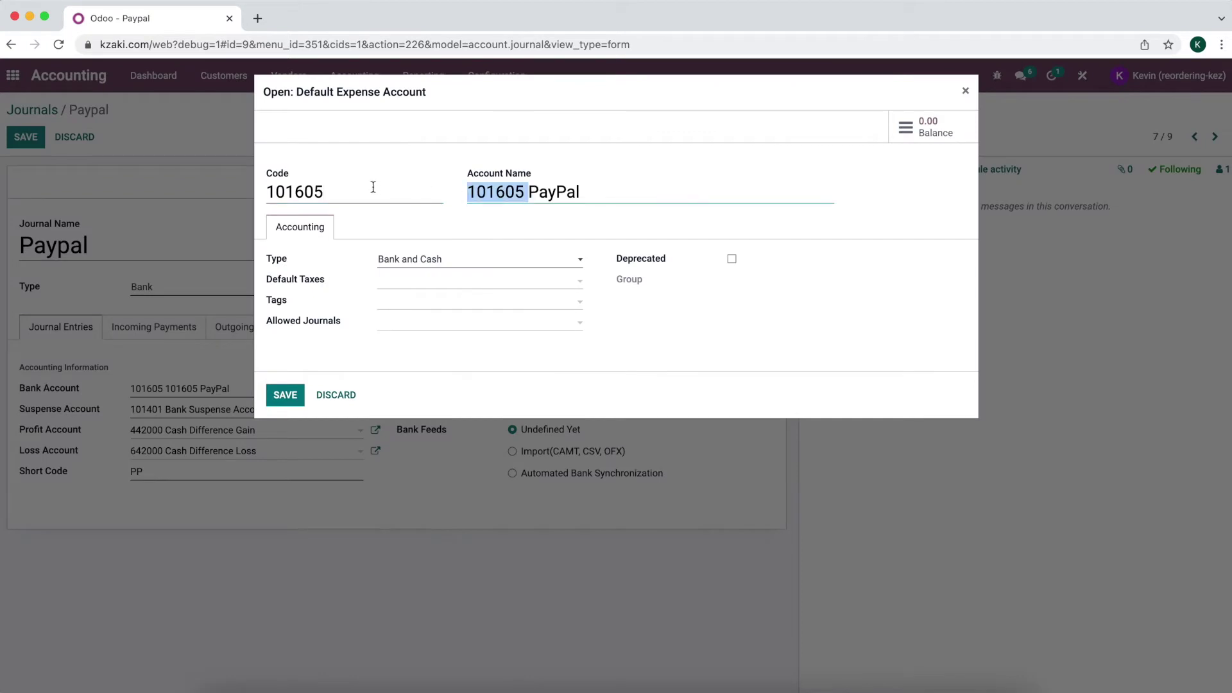
{"action": "key", "text": "BackSpace"}
{"action": "left_click", "coordinate": [417, 157]}
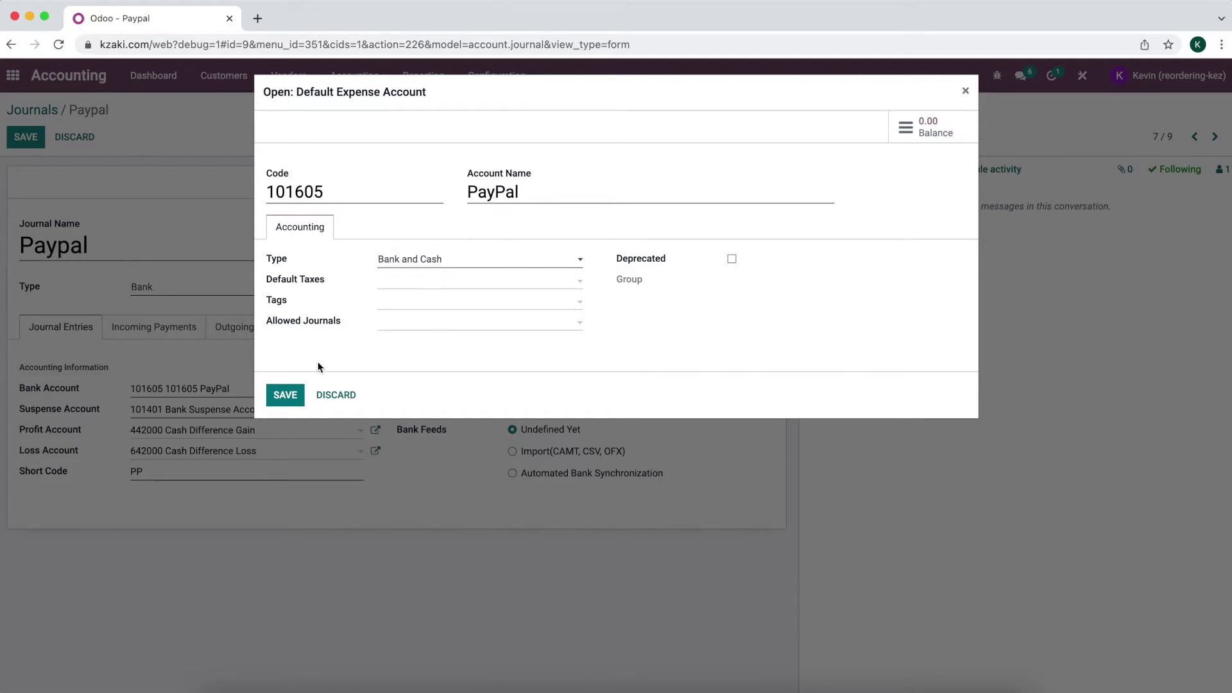
{"action": "left_click", "coordinate": [284, 396]}
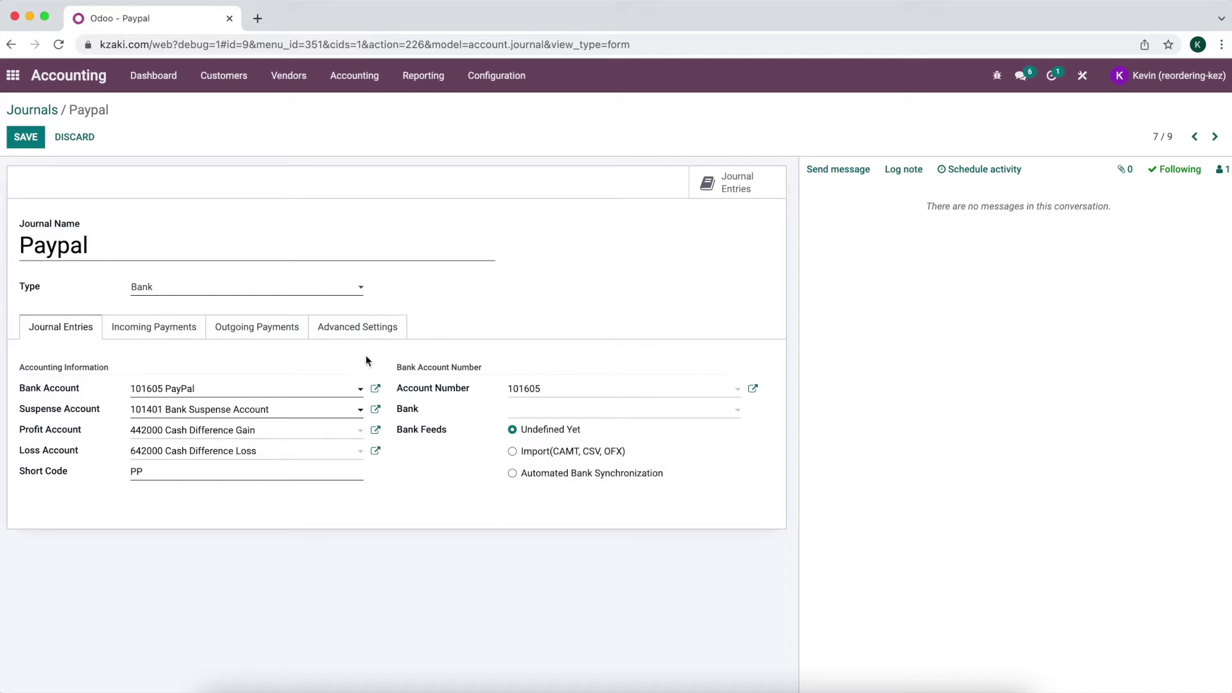
Show the Outstanding Receipts accounts column for the Paypal journal's incoming payment methods
{"action": "left_click", "coordinate": [184, 326]}
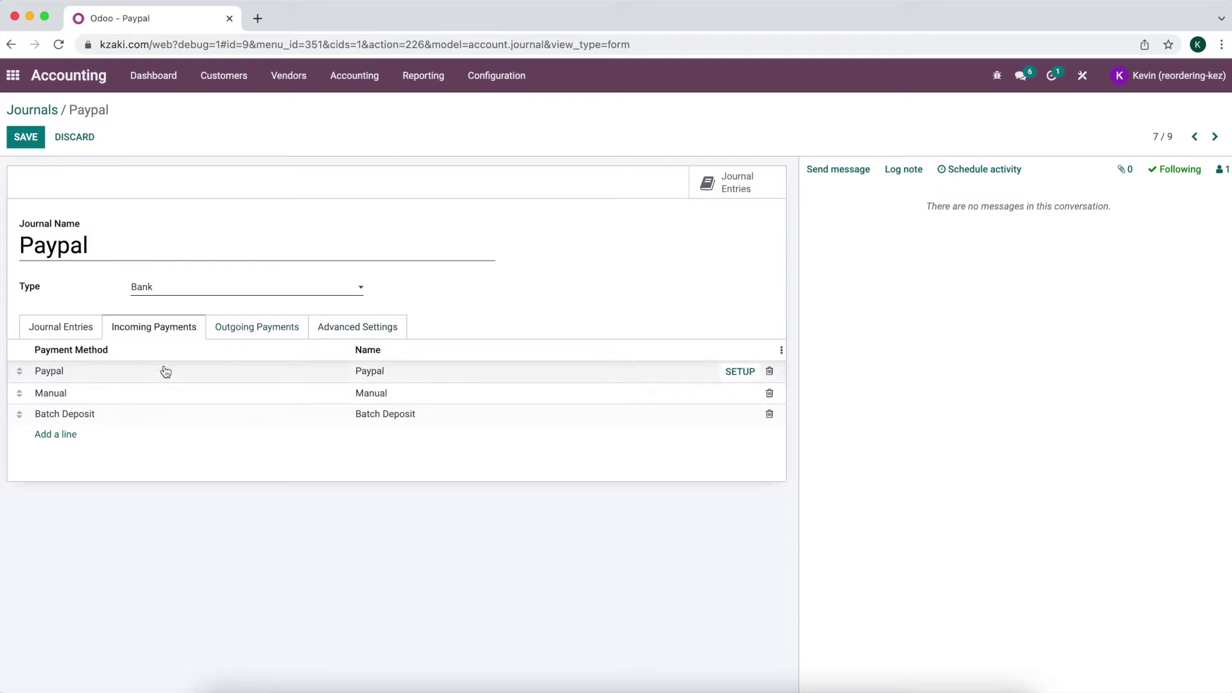
{"action": "mouse_move", "coordinate": [146, 374]}
{"action": "left_click", "coordinate": [779, 351]}
{"action": "left_click", "coordinate": [703, 379]}
{"action": "left_click", "coordinate": [506, 459]}
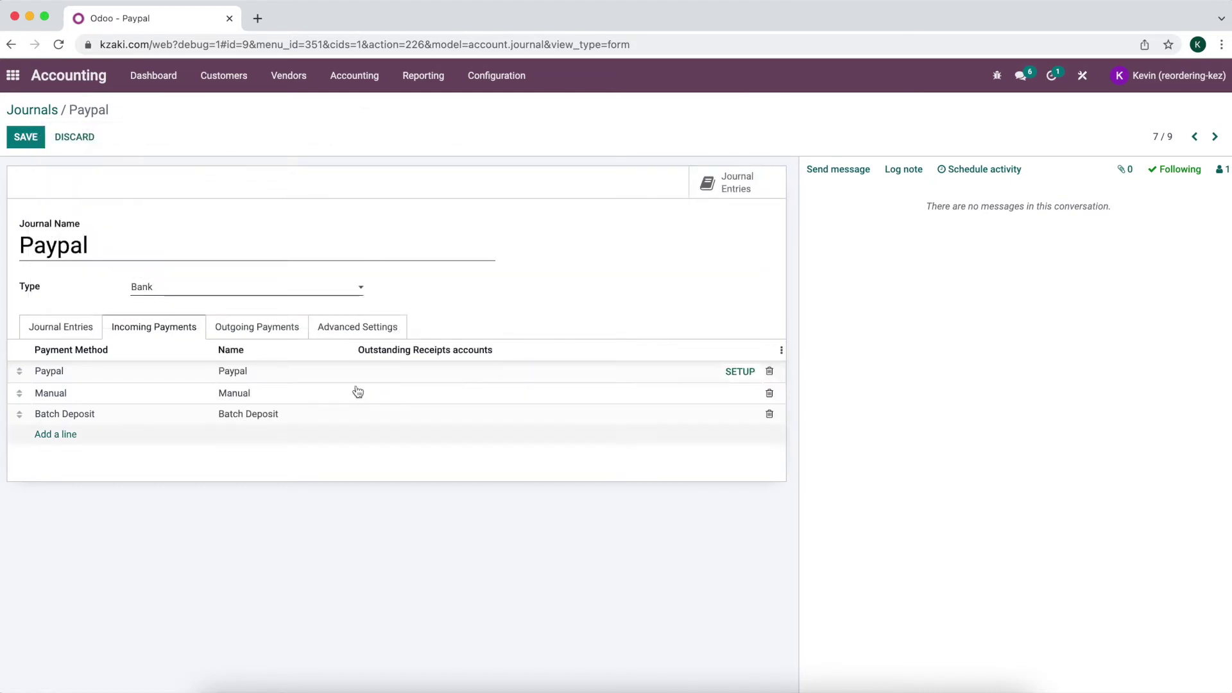
Show the Outstanding Payments accounts column for the outgoing payment methods and save the Paypal journal
{"action": "left_click", "coordinate": [286, 326]}
{"action": "left_click", "coordinate": [779, 350]}
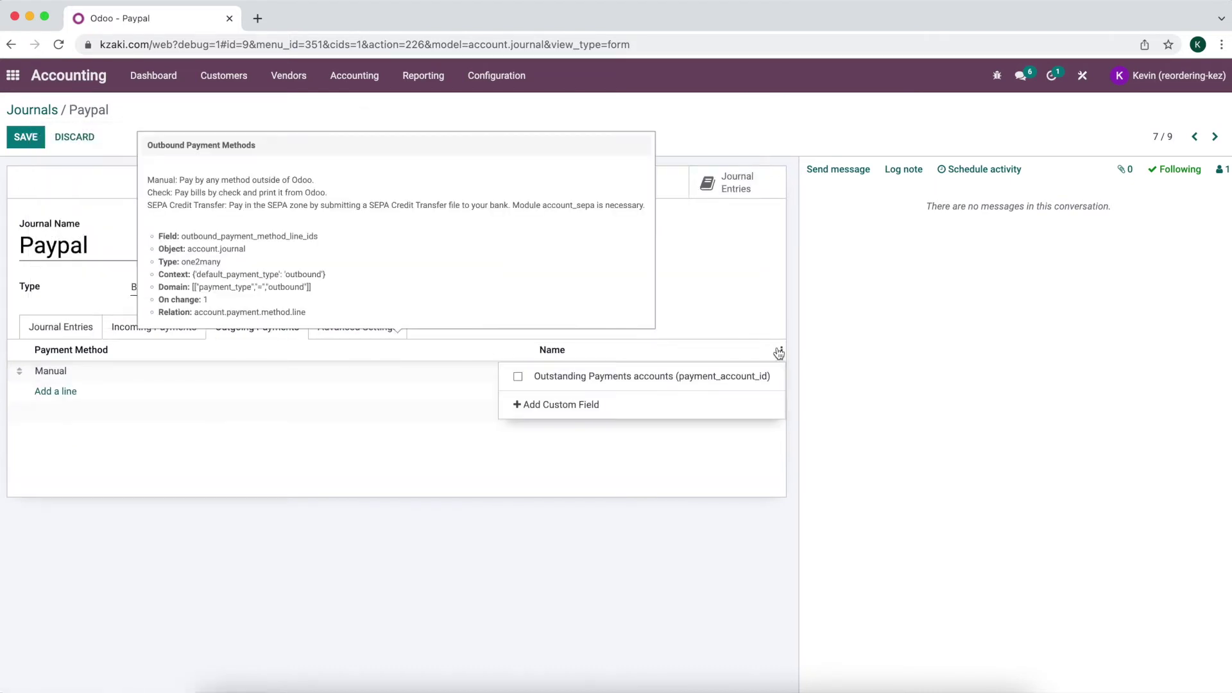
{"action": "left_click", "coordinate": [738, 376]}
{"action": "left_click", "coordinate": [713, 318]}
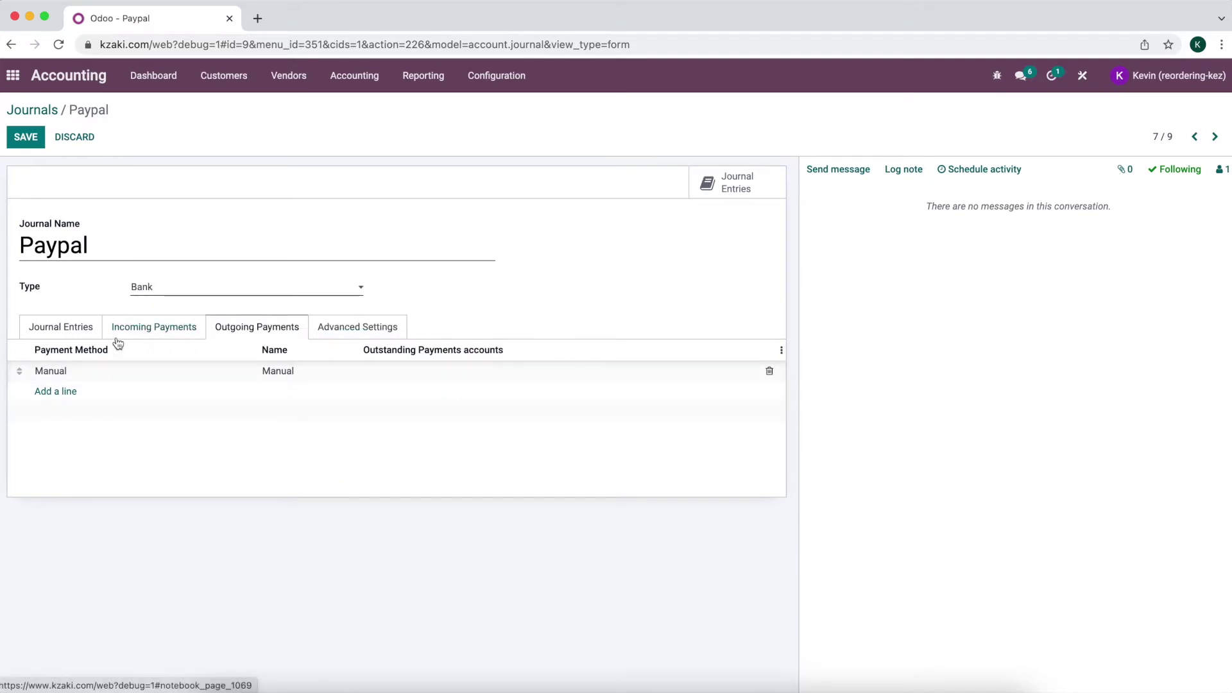
{"action": "left_click", "coordinate": [58, 330]}
{"action": "left_click", "coordinate": [27, 138]}
Review the default accounts in the Accounting settings, including the details of the Outstanding Receipts account
{"action": "left_click", "coordinate": [504, 85]}
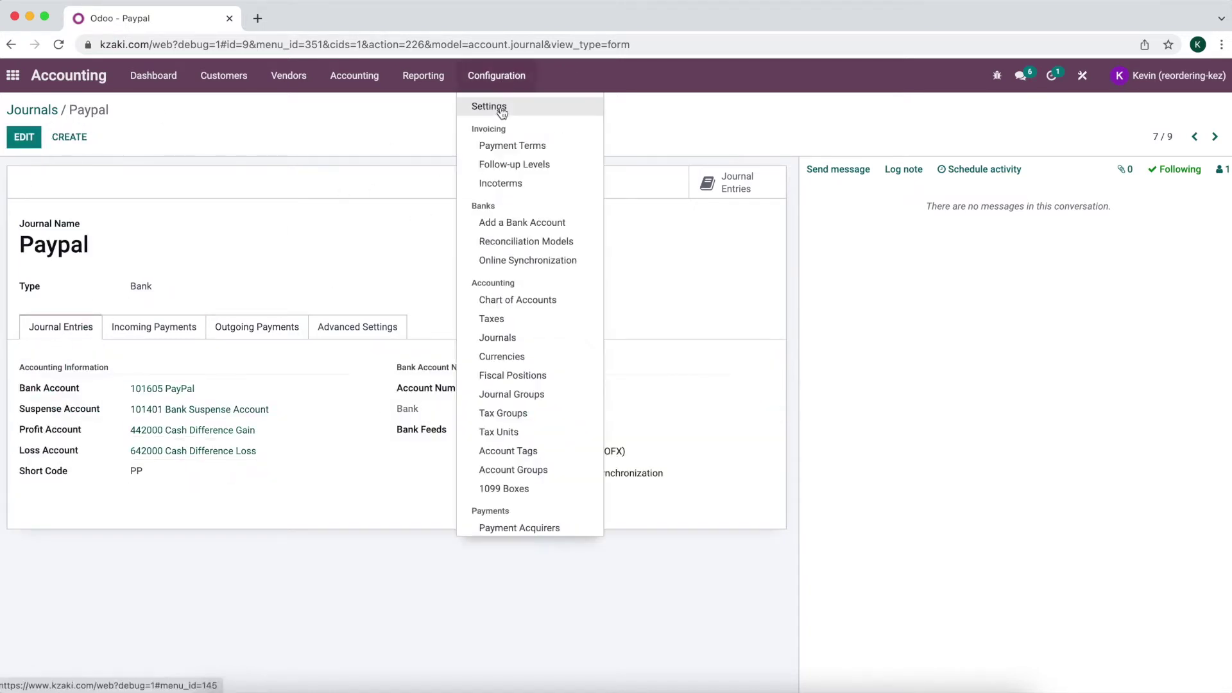
{"action": "left_click", "coordinate": [501, 108]}
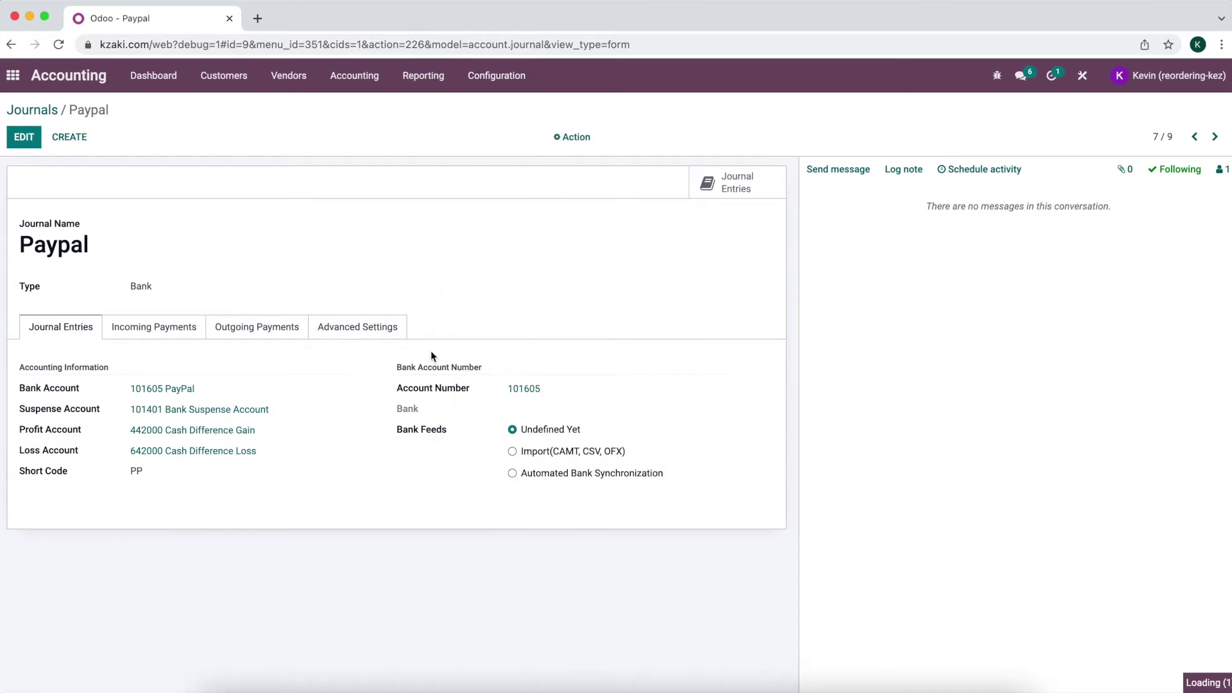
{"action": "scroll", "coordinate": [430, 351], "scroll_direction": "down", "scroll_amount": 15}
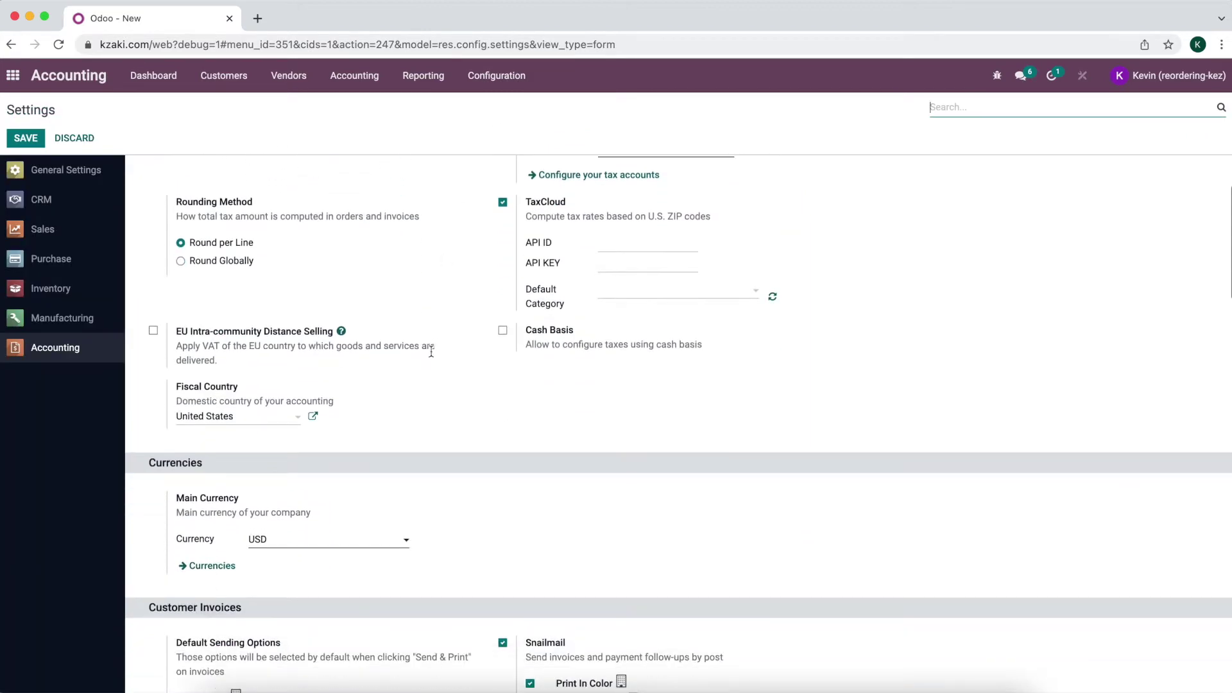
{"action": "scroll", "coordinate": [430, 350], "scroll_direction": "down", "scroll_amount": 13}
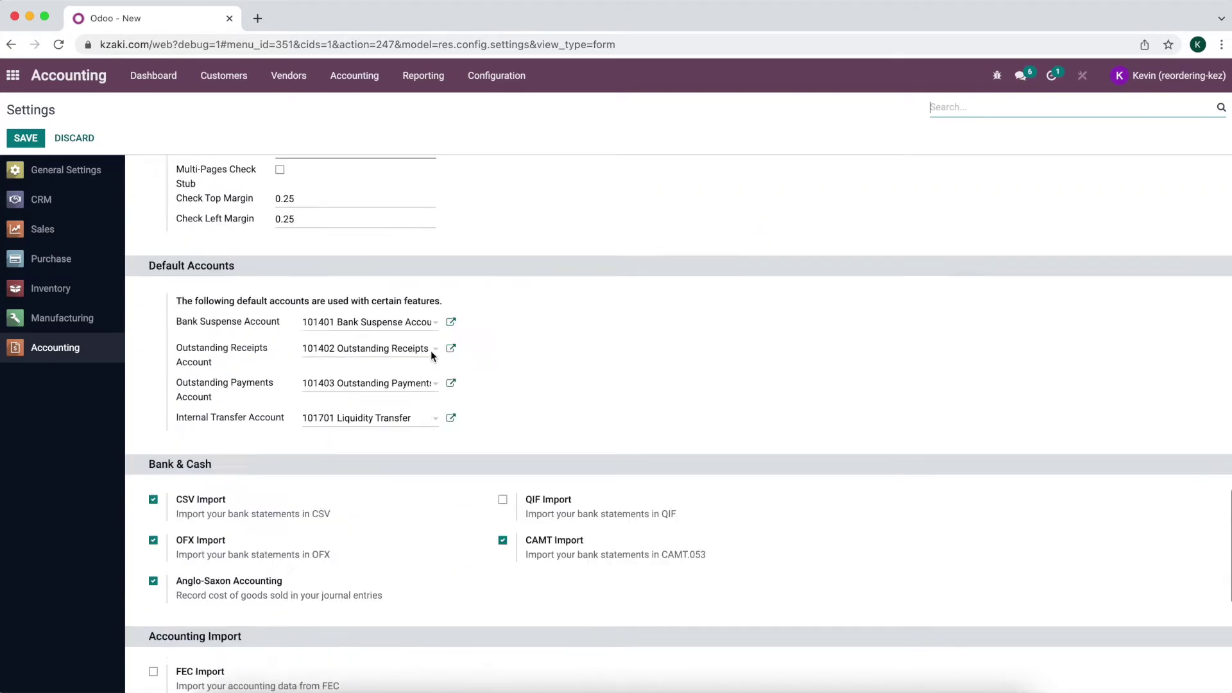
{"action": "scroll", "coordinate": [439, 384], "scroll_direction": "up", "scroll_amount": 3}
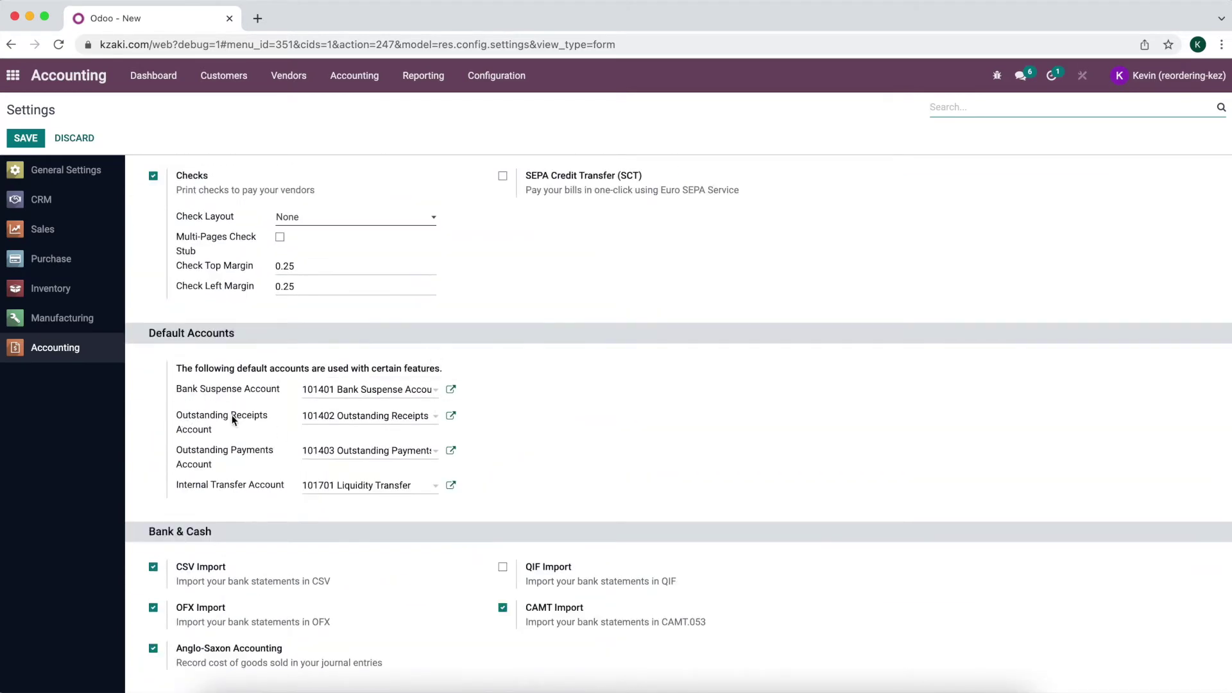
{"action": "mouse_move", "coordinate": [274, 460]}
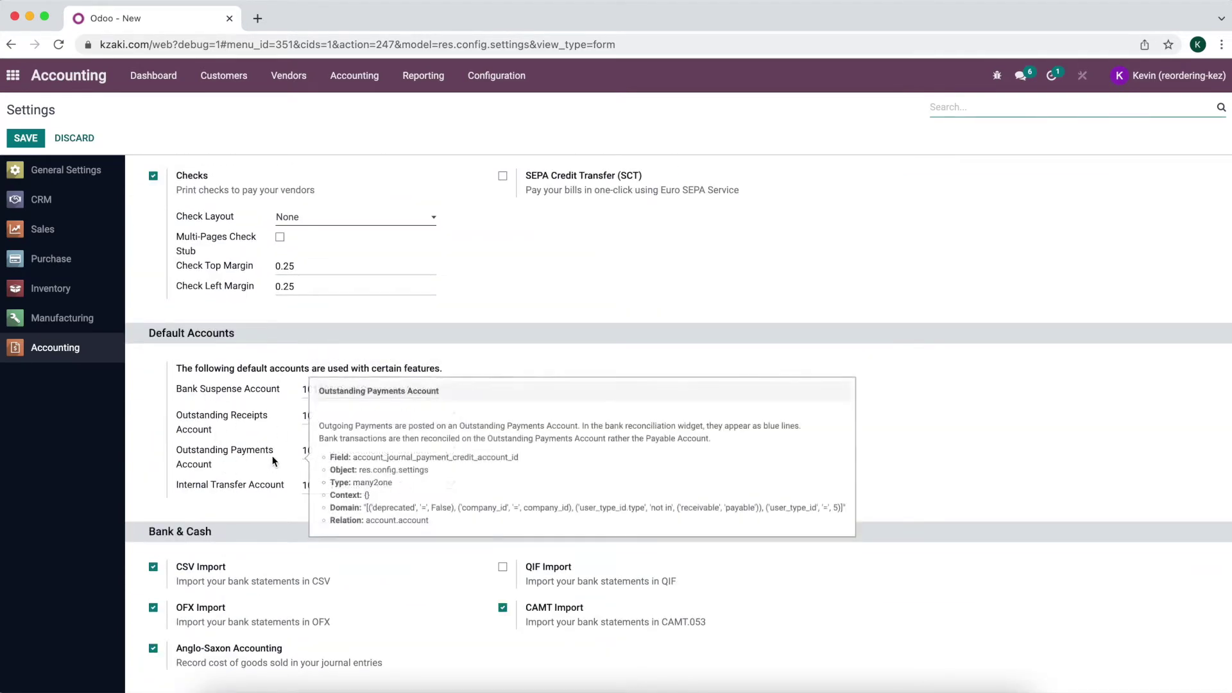
{"action": "left_click", "coordinate": [453, 417]}
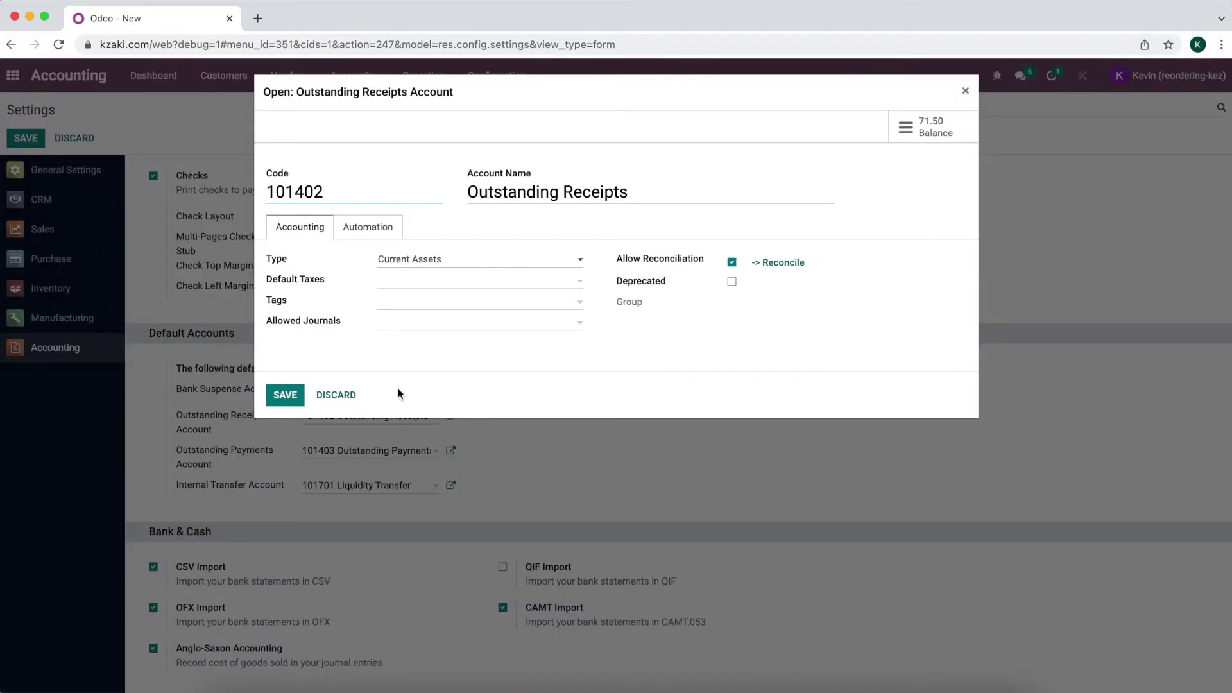
{"action": "left_click", "coordinate": [340, 395]}
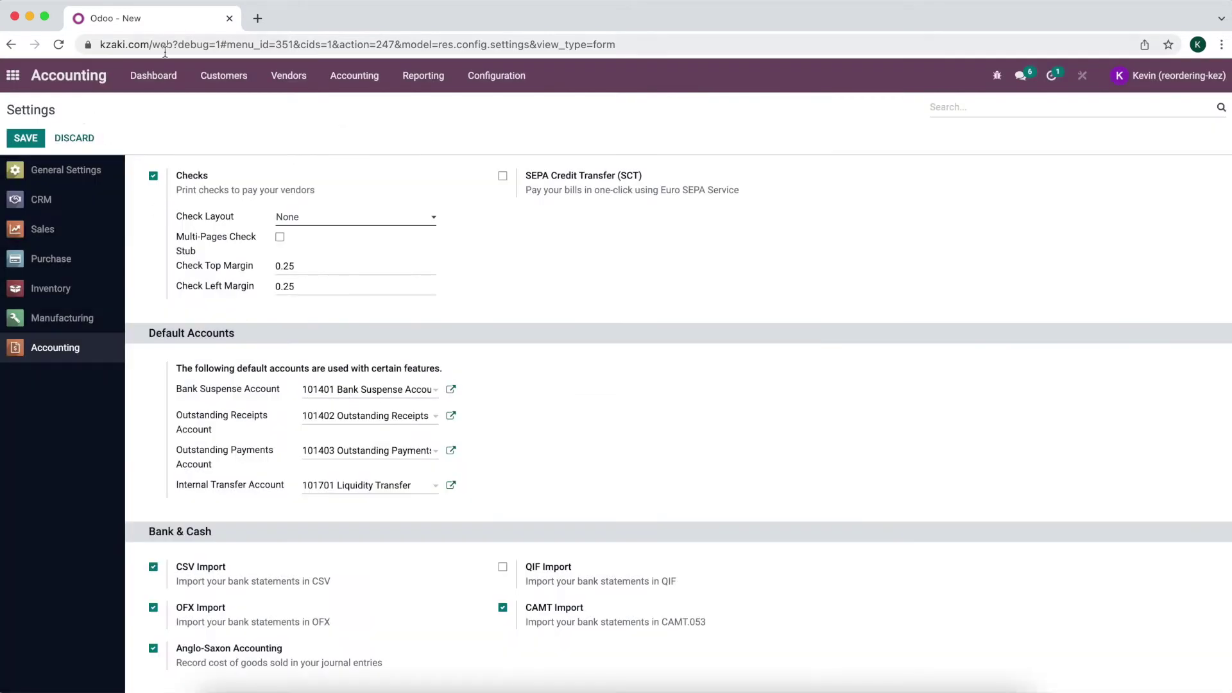
Create a new quotation in the Sales app for Customer 1 with one unit of Product 2
{"action": "left_click", "coordinate": [148, 84]}
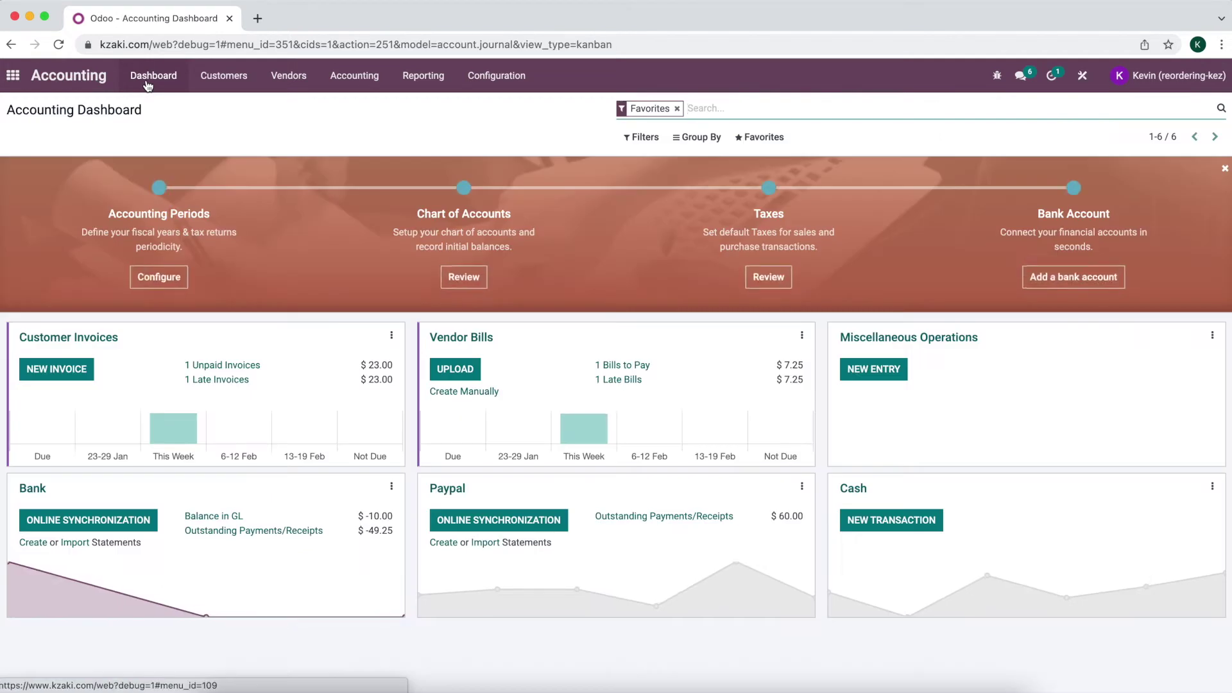
{"action": "left_click", "coordinate": [18, 78]}
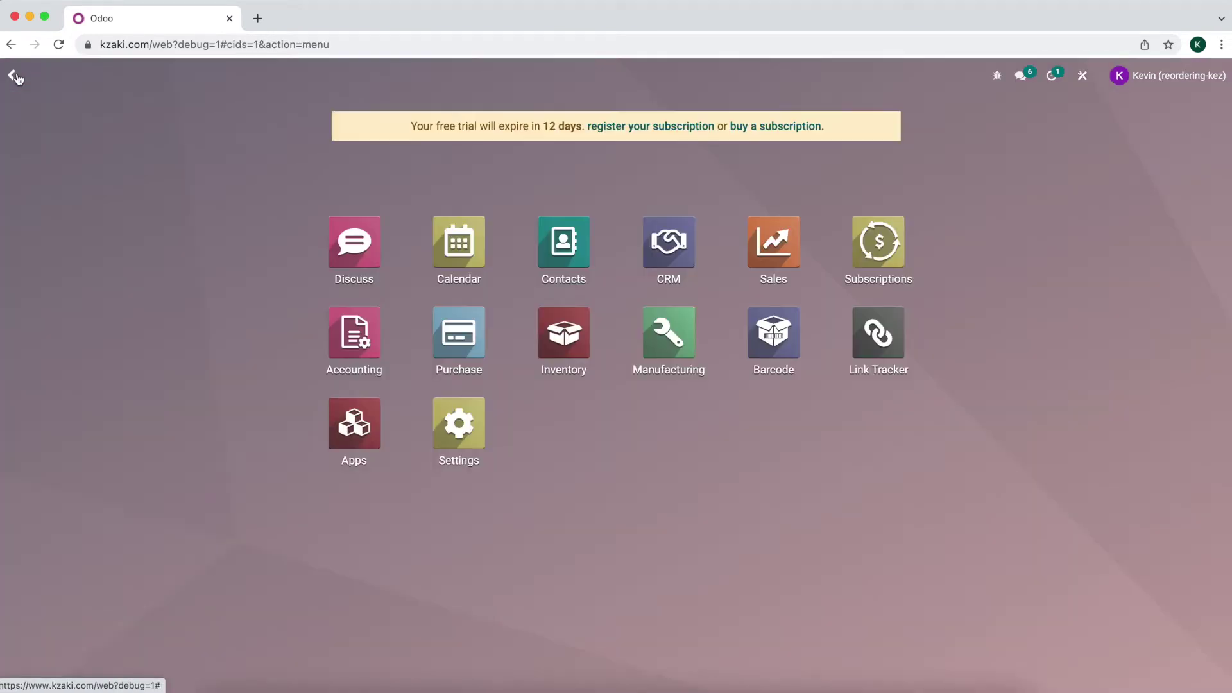
{"action": "left_click", "coordinate": [776, 235]}
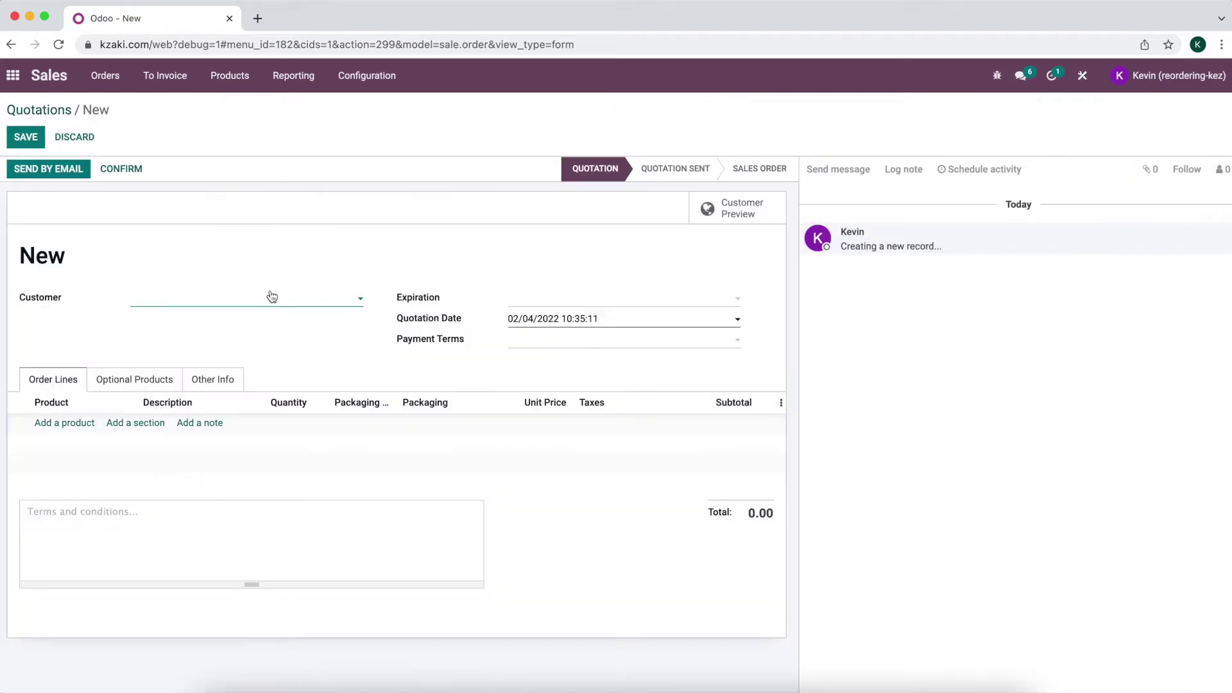
{"action": "left_click", "coordinate": [274, 297]}
{"action": "left_click", "coordinate": [242, 324]}
{"action": "left_click", "coordinate": [64, 422]}
{"action": "left_click", "coordinate": [88, 425]}
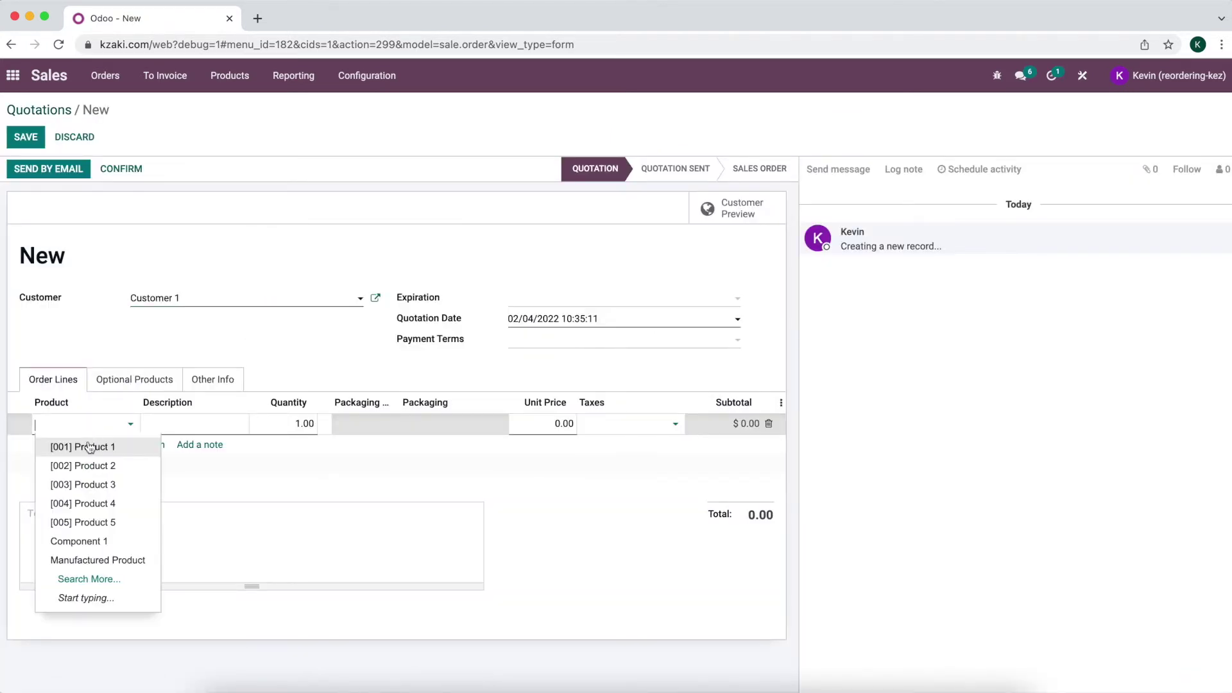
{"action": "left_click", "coordinate": [90, 471]}
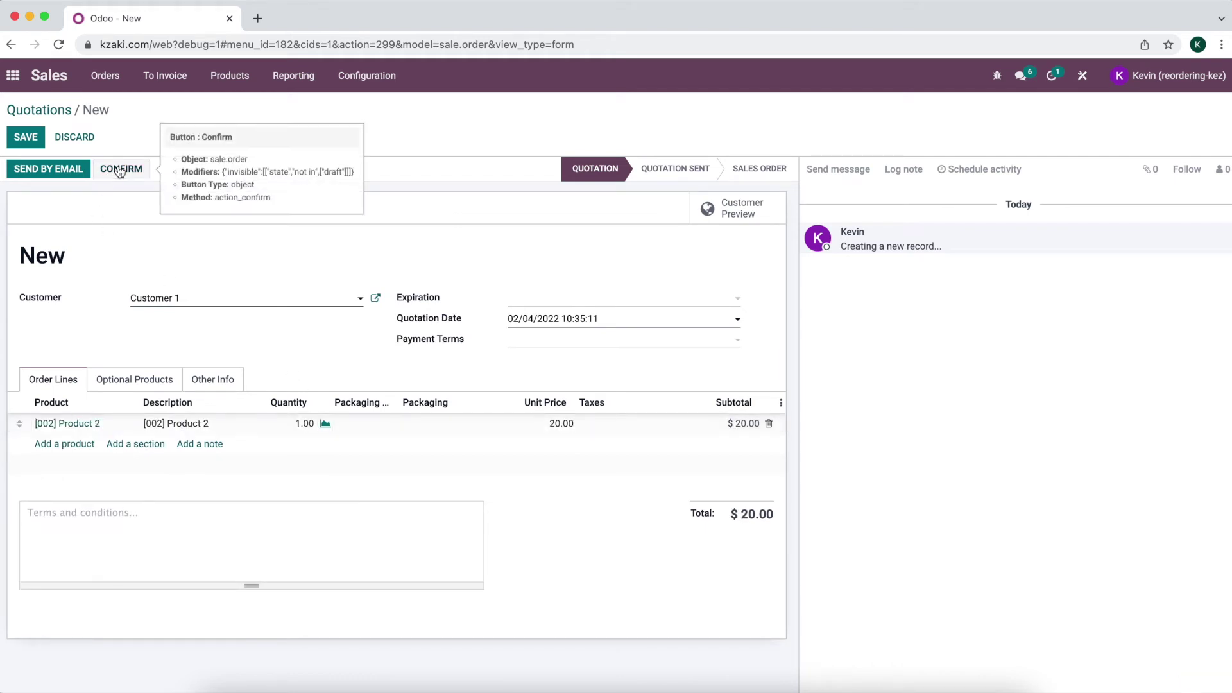
Email the quotation to Customer 1 and open the received quotation message in Gmail
{"action": "left_click", "coordinate": [51, 169]}
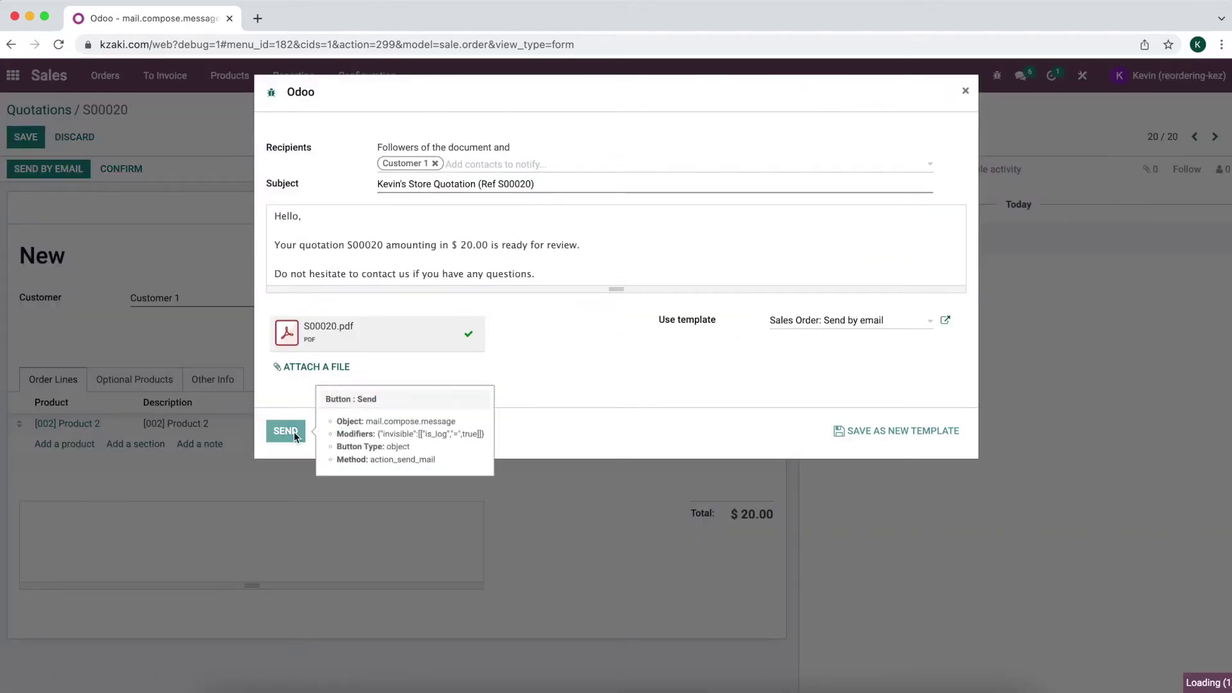
{"action": "left_click", "coordinate": [285, 430]}
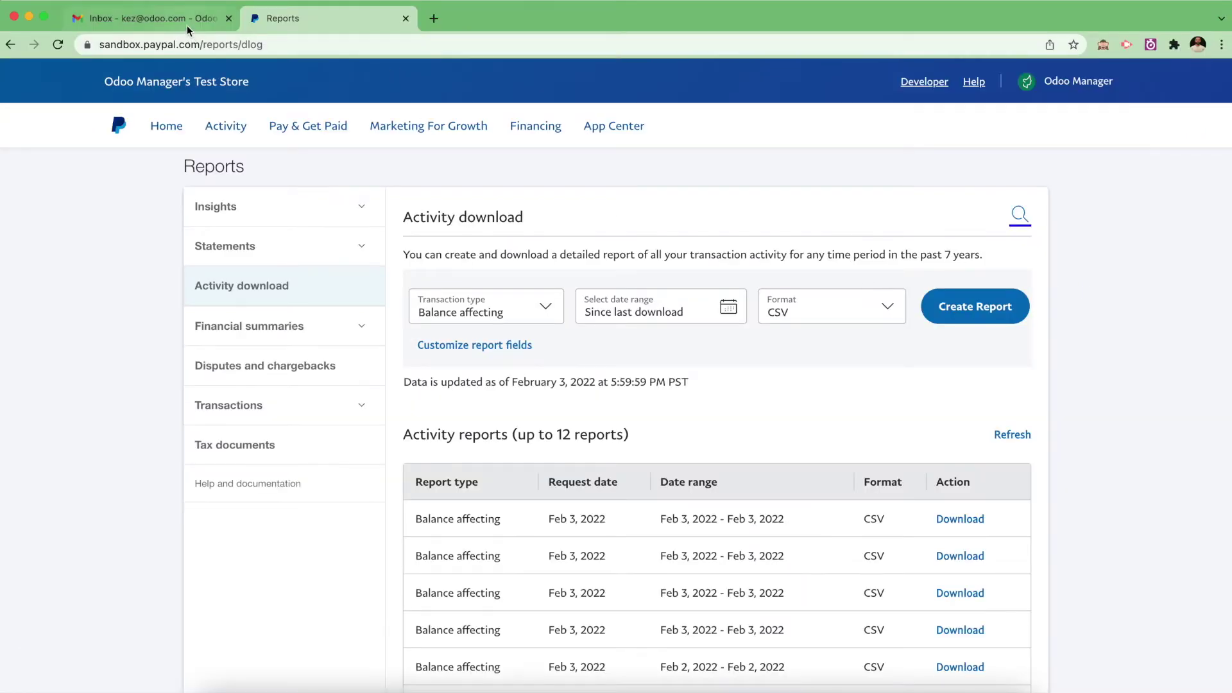
{"action": "left_click", "coordinate": [187, 25]}
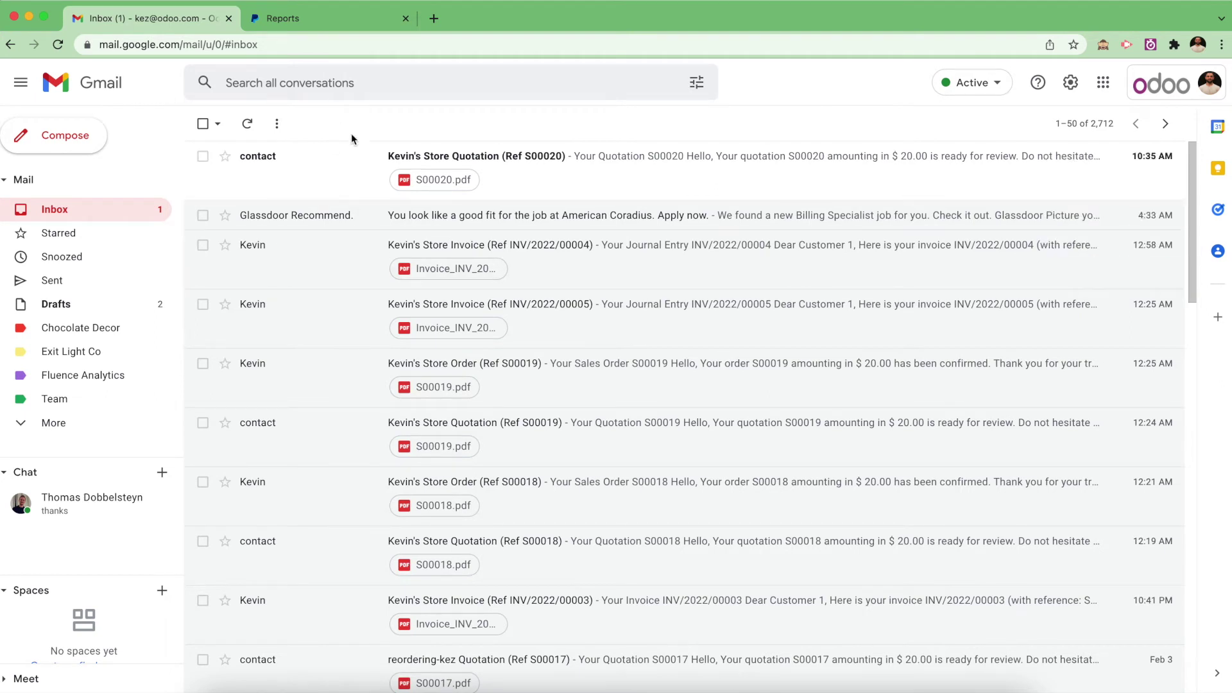
{"action": "left_click", "coordinate": [352, 172]}
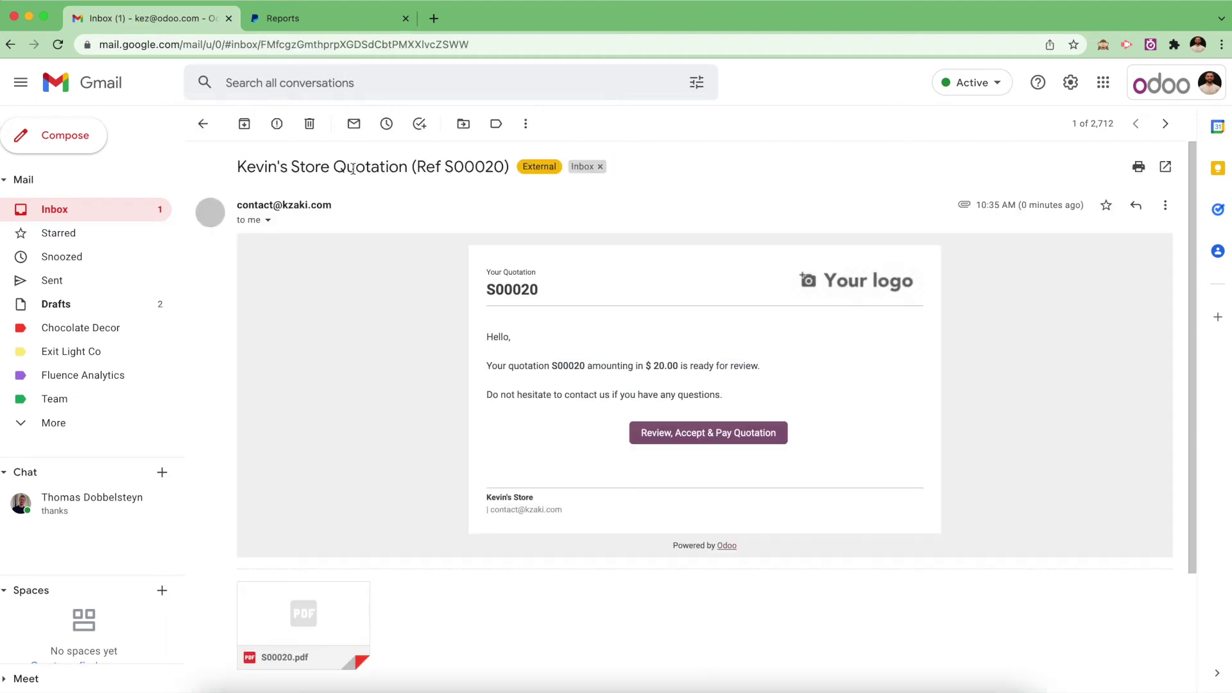
Open the quotation from the email, accept and pay it through PayPal, and return to the store
{"action": "left_click", "coordinate": [684, 439]}
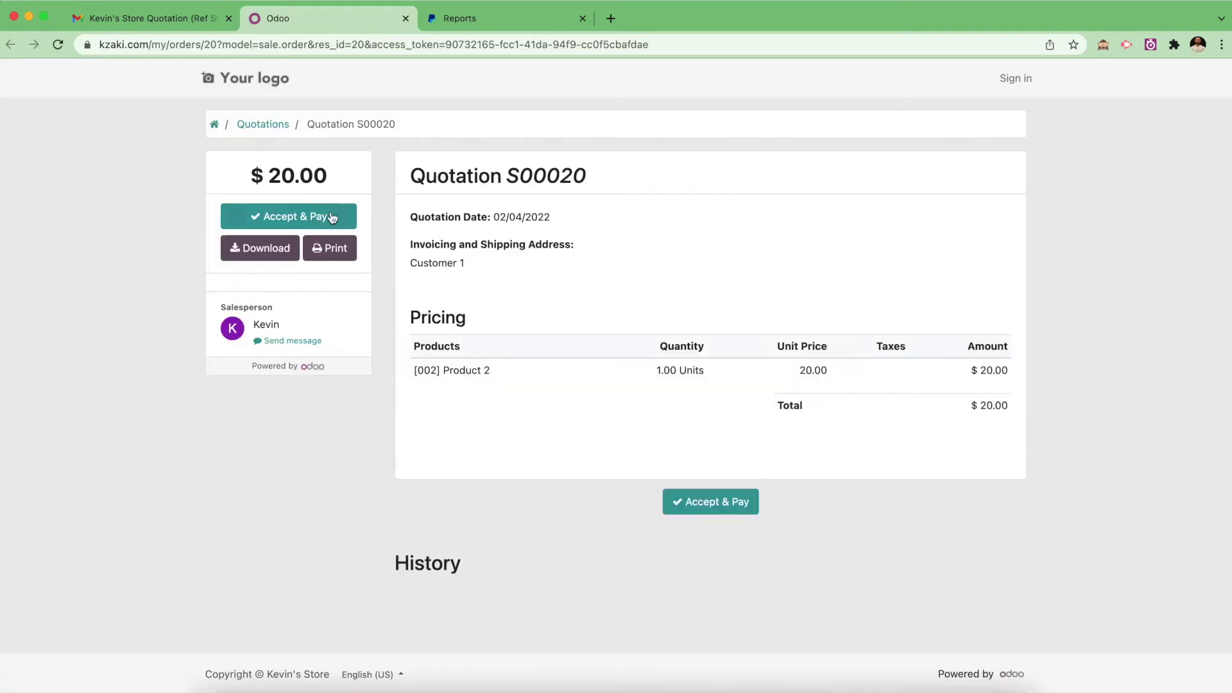
{"action": "left_click", "coordinate": [331, 217]}
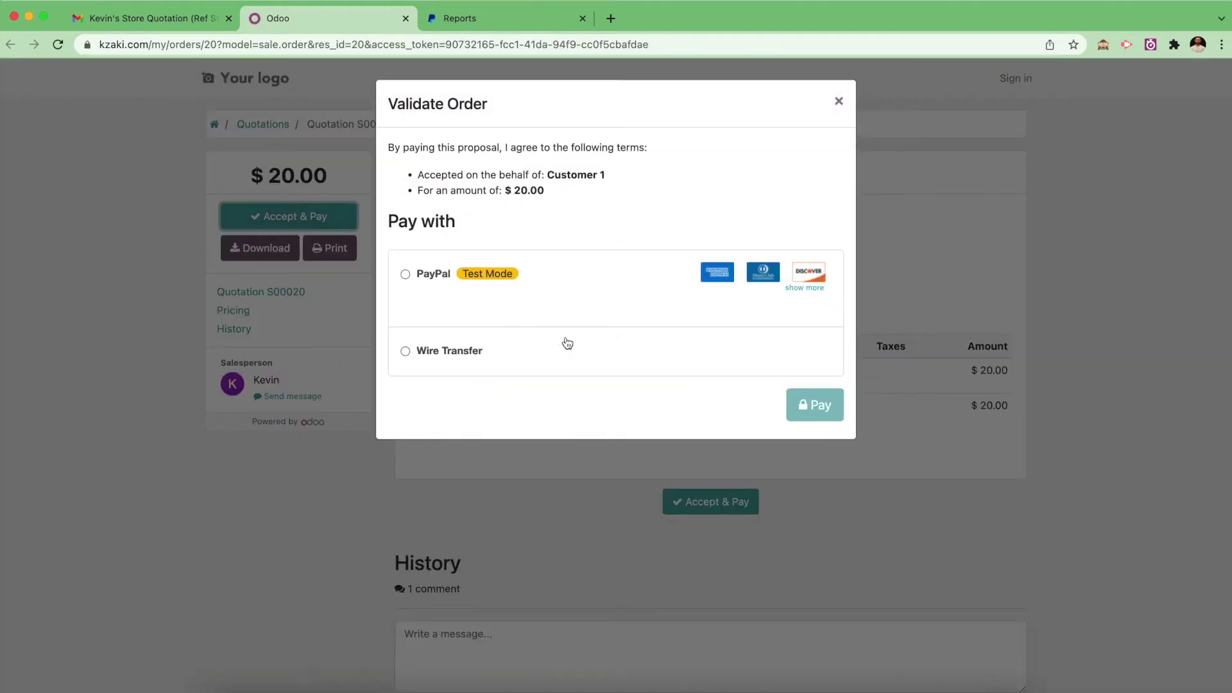
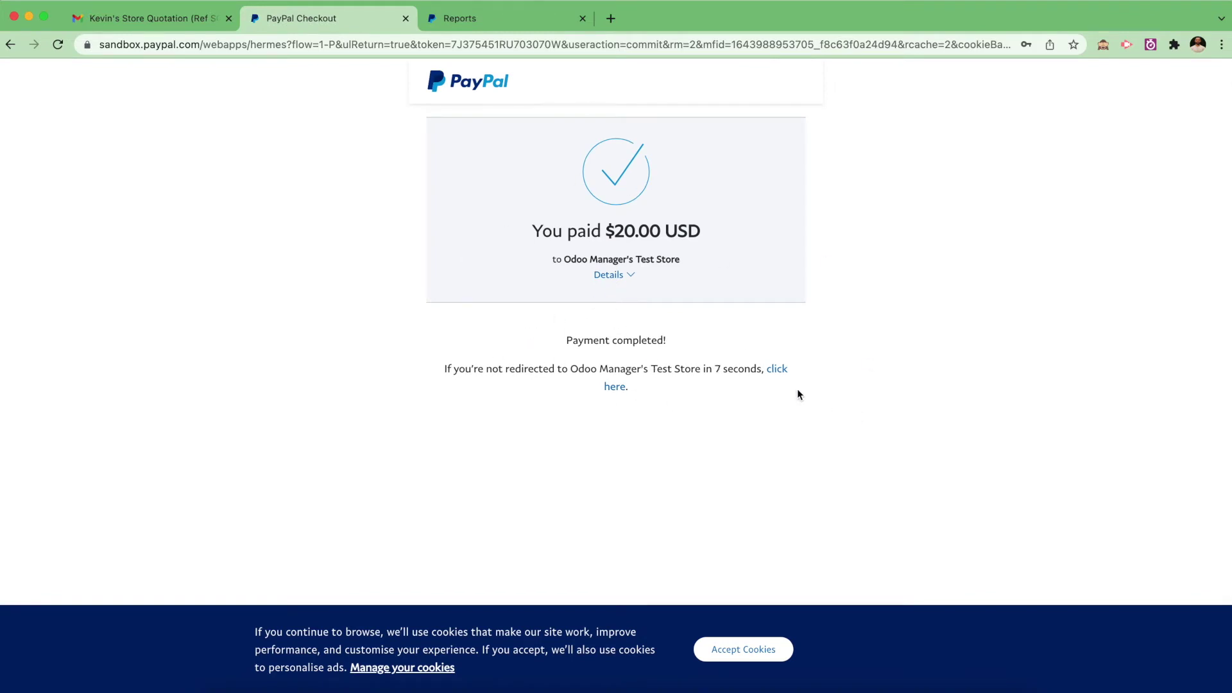
{"action": "left_click", "coordinate": [777, 369]}
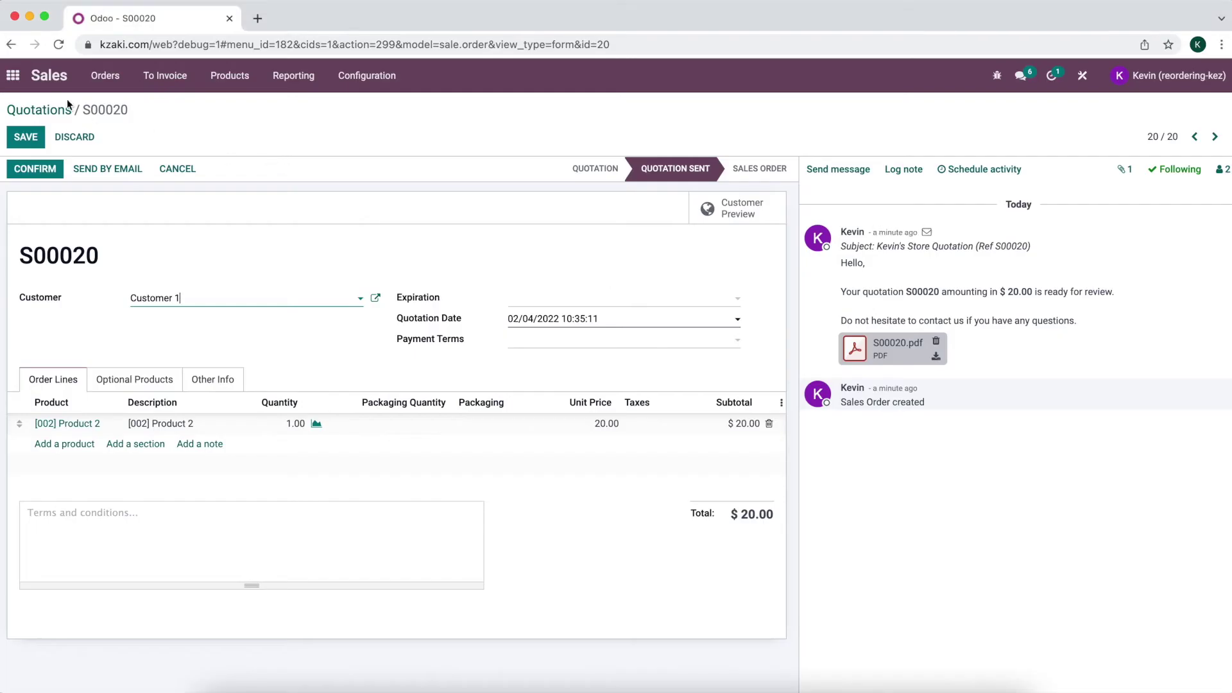
Open Customer 1's paid sales order in Odoo and review its invoice and the linked PayPal payment transaction
{"action": "left_click", "coordinate": [48, 110]}
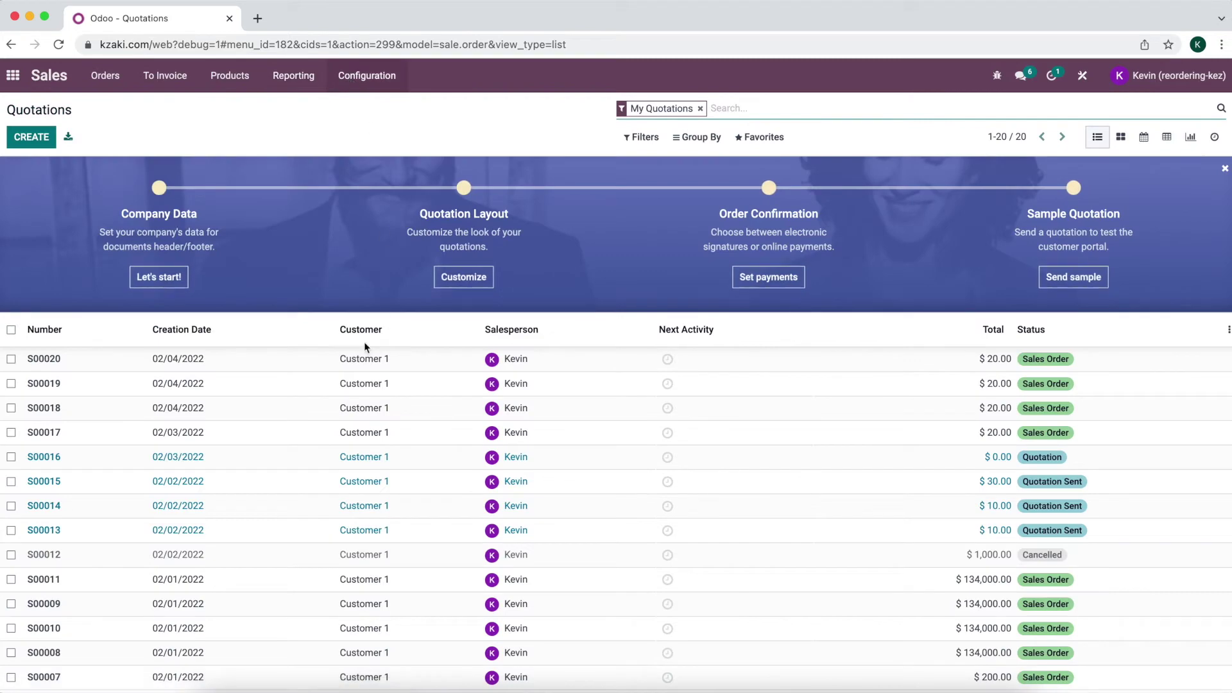
{"action": "left_click", "coordinate": [272, 353]}
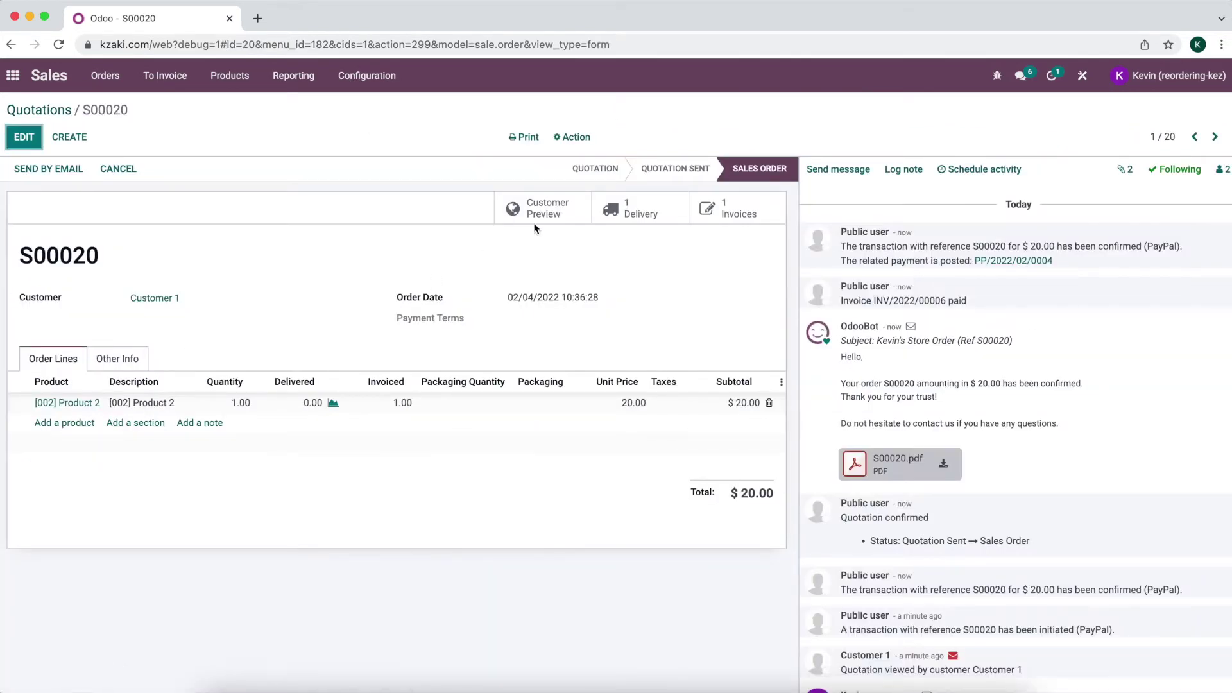
{"action": "left_click", "coordinate": [721, 224]}
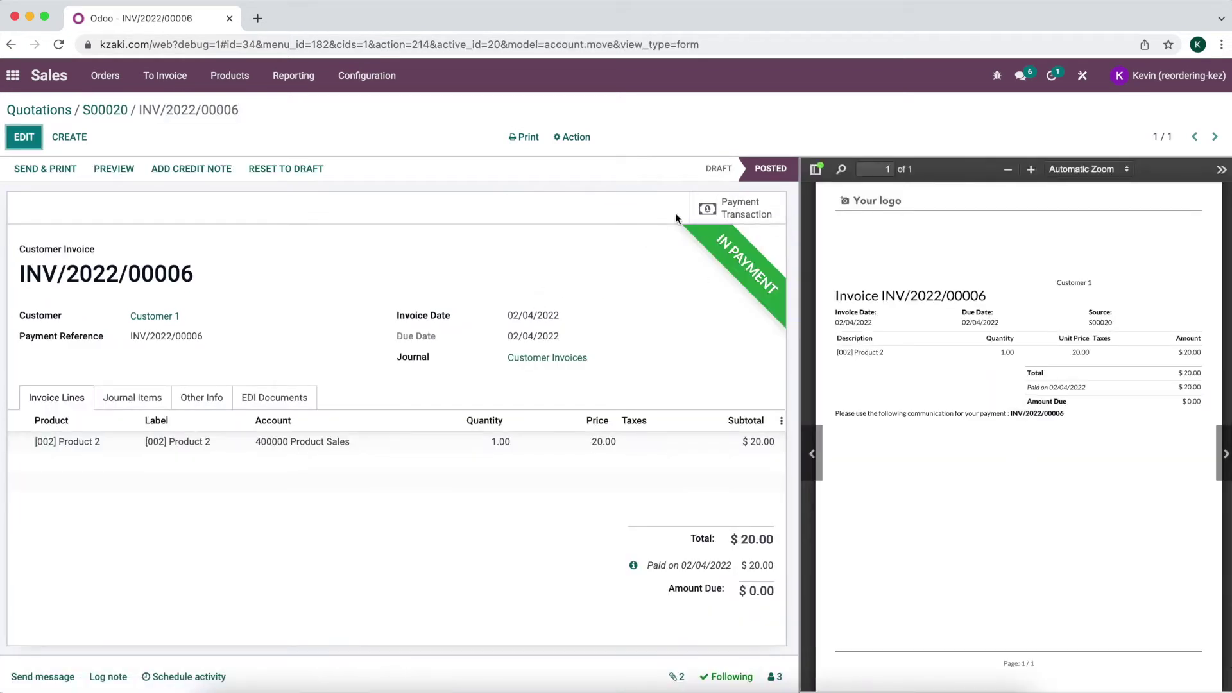
{"action": "left_click", "coordinate": [759, 207]}
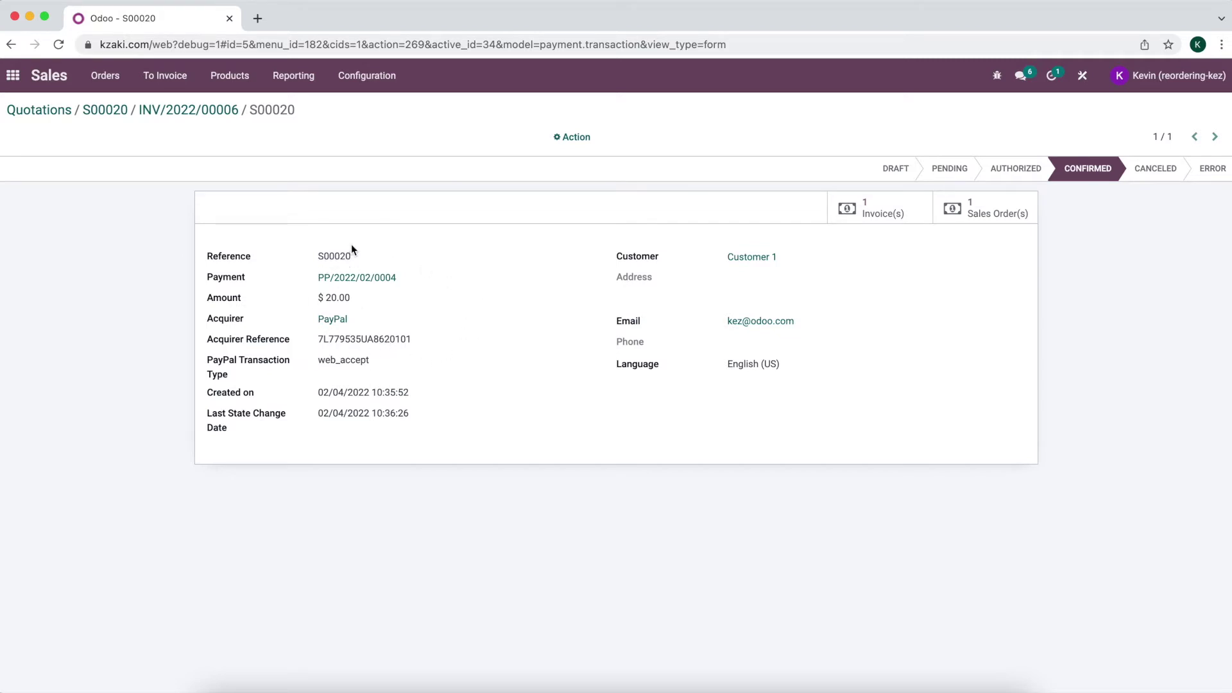
{"action": "double_click", "coordinate": [364, 342]}
{"action": "left_click", "coordinate": [439, 274]}
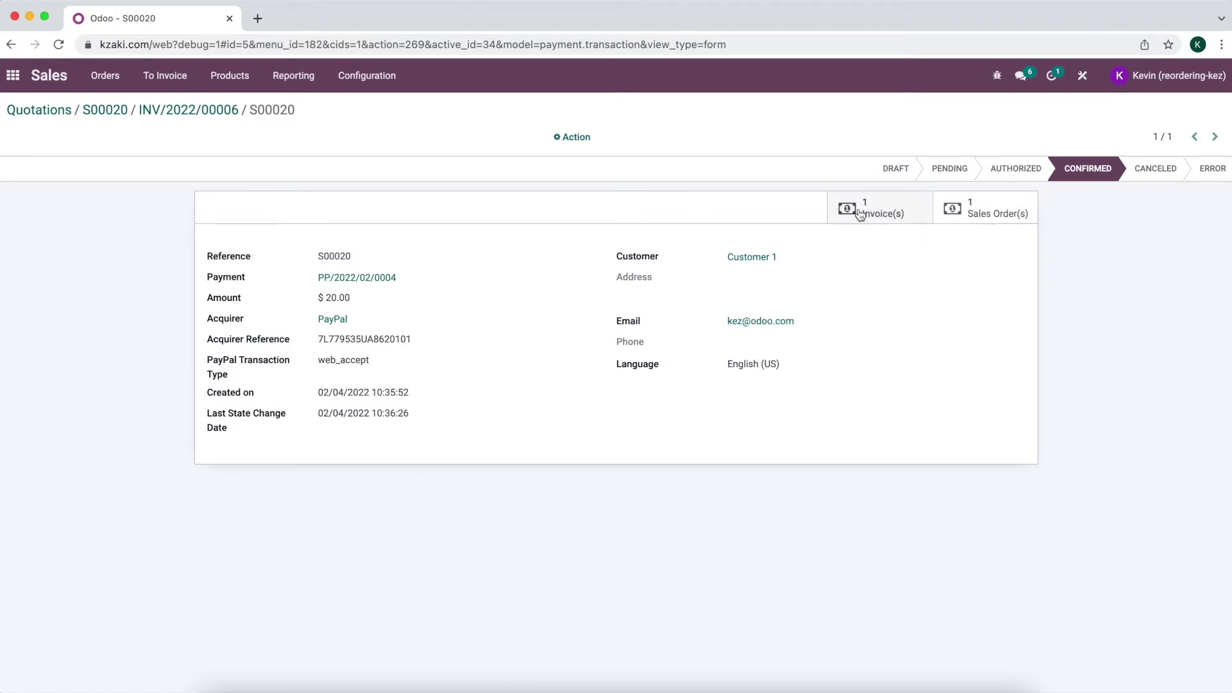
Open the Sales settings and search for "invoice" to review the Automatic Invoice option
{"action": "left_click", "coordinate": [374, 79]}
{"action": "mouse_move", "coordinate": [101, 92]}
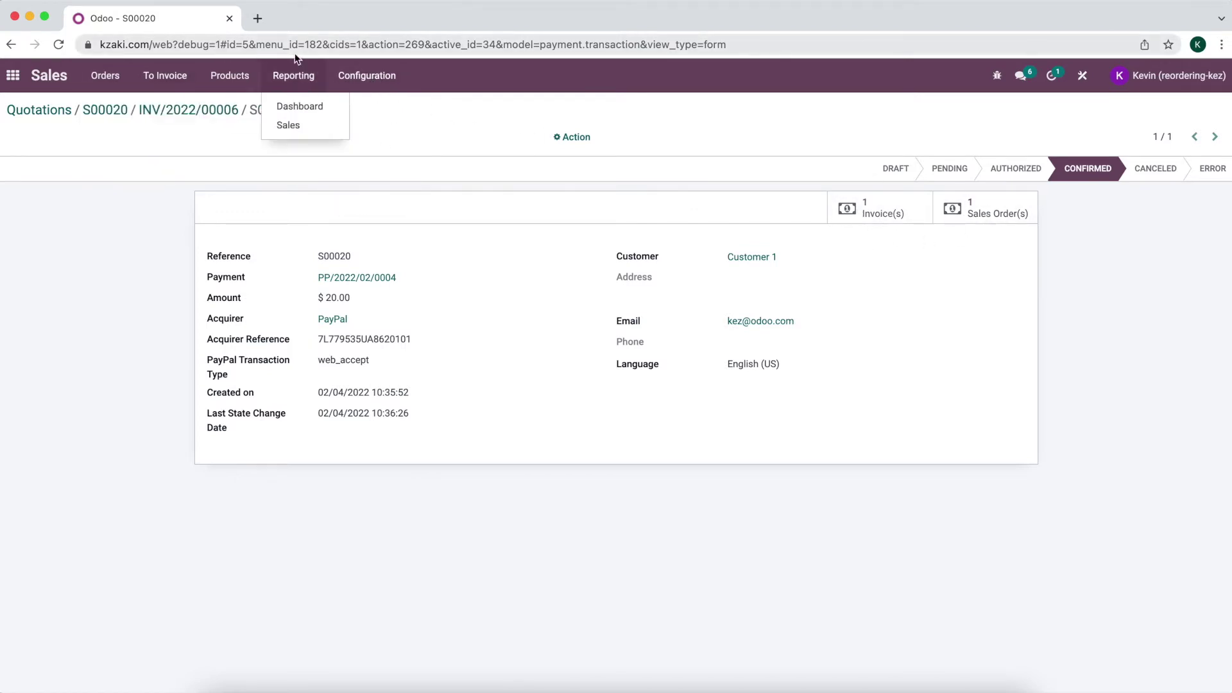
{"action": "left_click", "coordinate": [341, 104]}
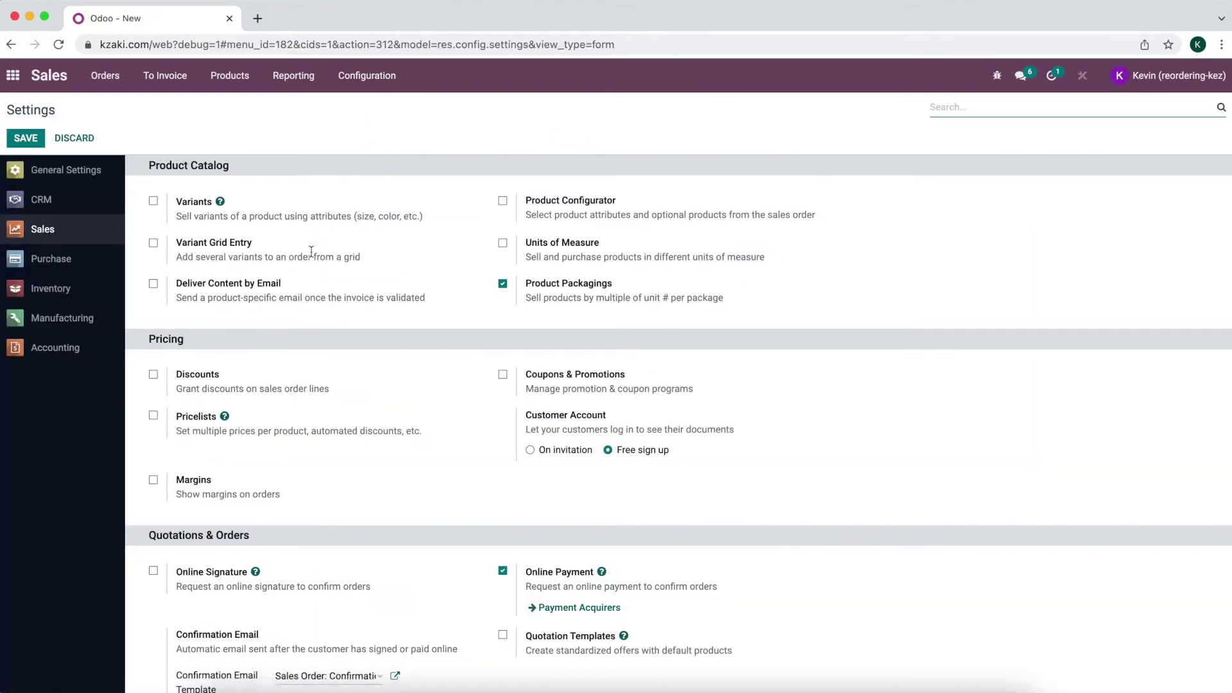
{"action": "type", "text": "invoice"}
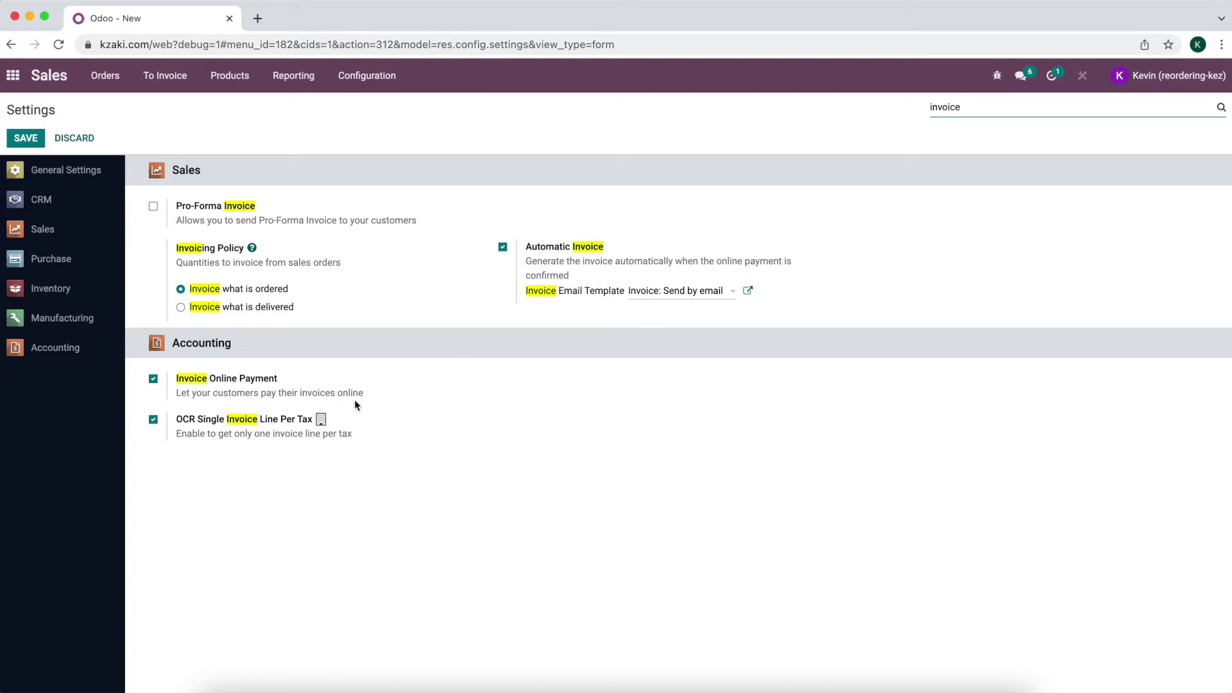
Search the settings for "online" to review the online payment options, clear the search and return to the apps overview
{"action": "key", "text": "super+a"}
{"action": "type", "text": "onfi"}
{"action": "key", "text": "BackSpace"}
{"action": "key", "text": "BackSpace"}
{"action": "key", "text": "BackSpace"}
{"action": "key", "text": "BackSpace"}
{"action": "type", "text": "onl"}
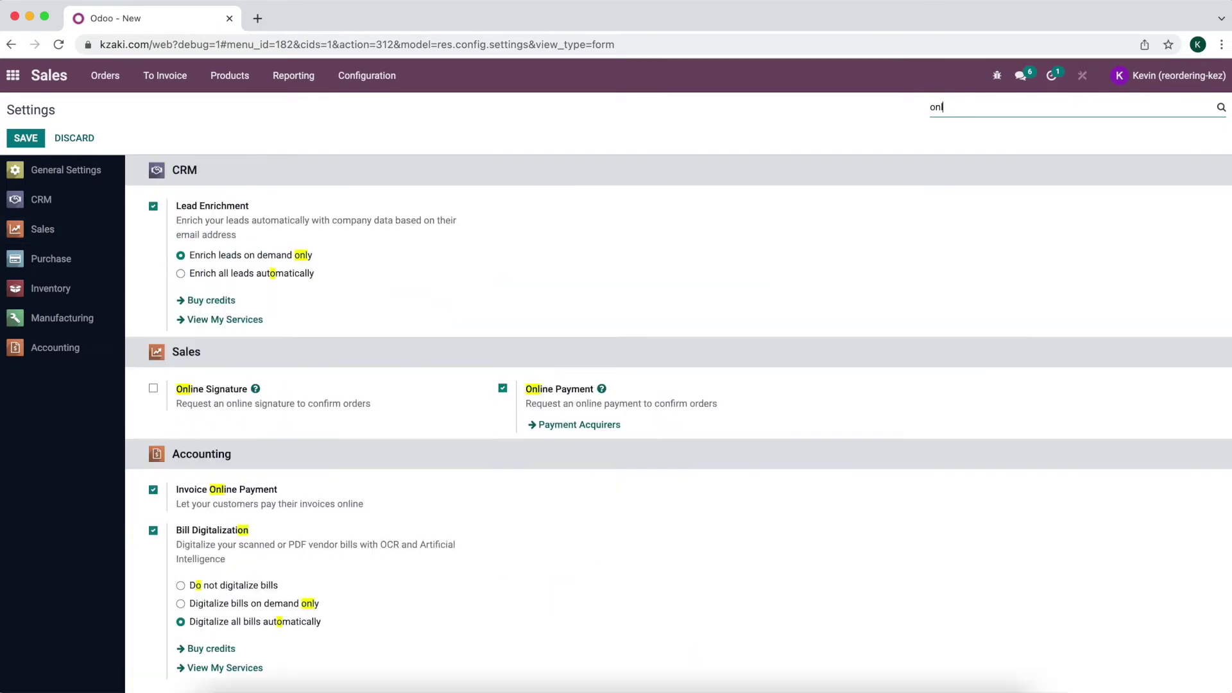
{"action": "type", "text": "ine"}
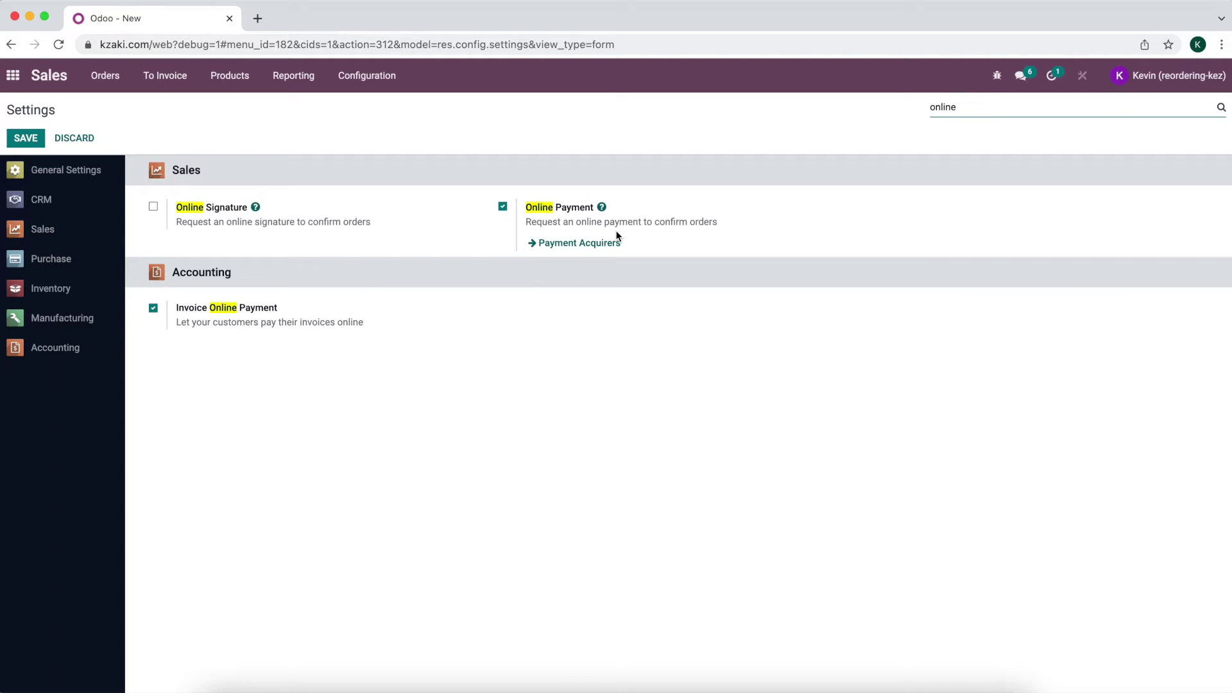
{"action": "key", "text": "super+a"}
{"action": "key", "text": "BackSpace"}
{"action": "left_click", "coordinate": [12, 76]}
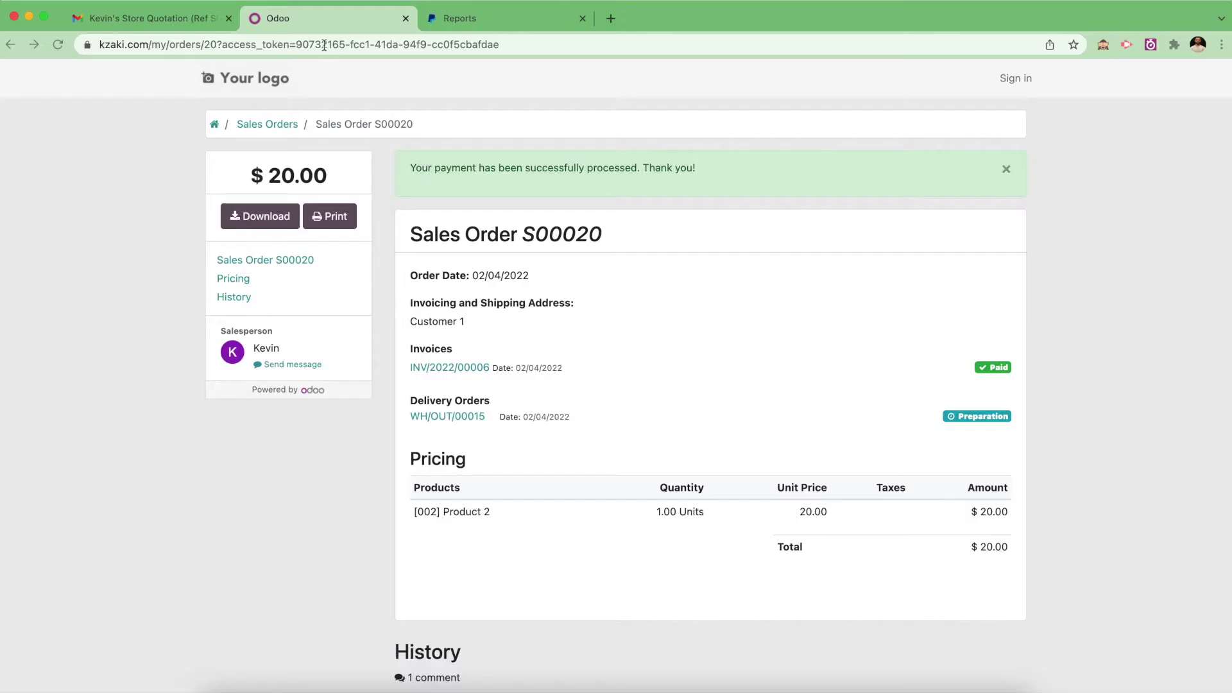
Switch to the PayPal Reports page, closing the customer order tab, and open the report field customization for the activity download
{"action": "left_click", "coordinate": [418, 18]}
{"action": "left_click", "coordinate": [406, 19]}
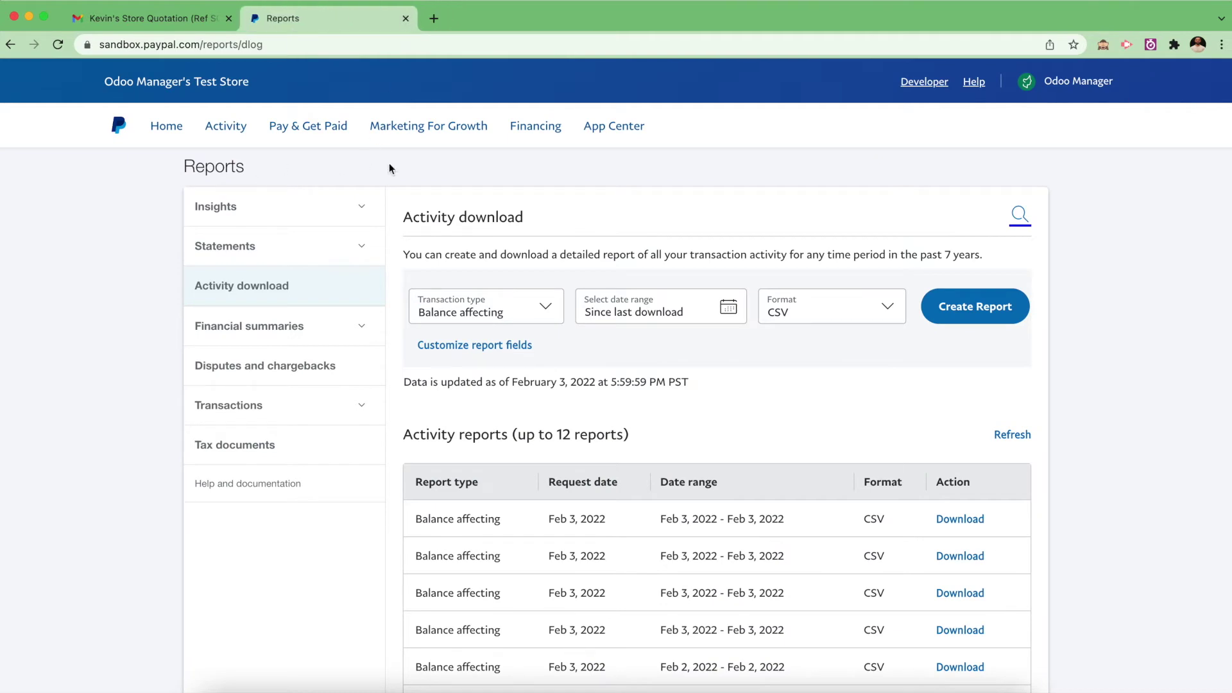
{"action": "scroll", "coordinate": [406, 177], "scroll_direction": "down", "scroll_amount": 1}
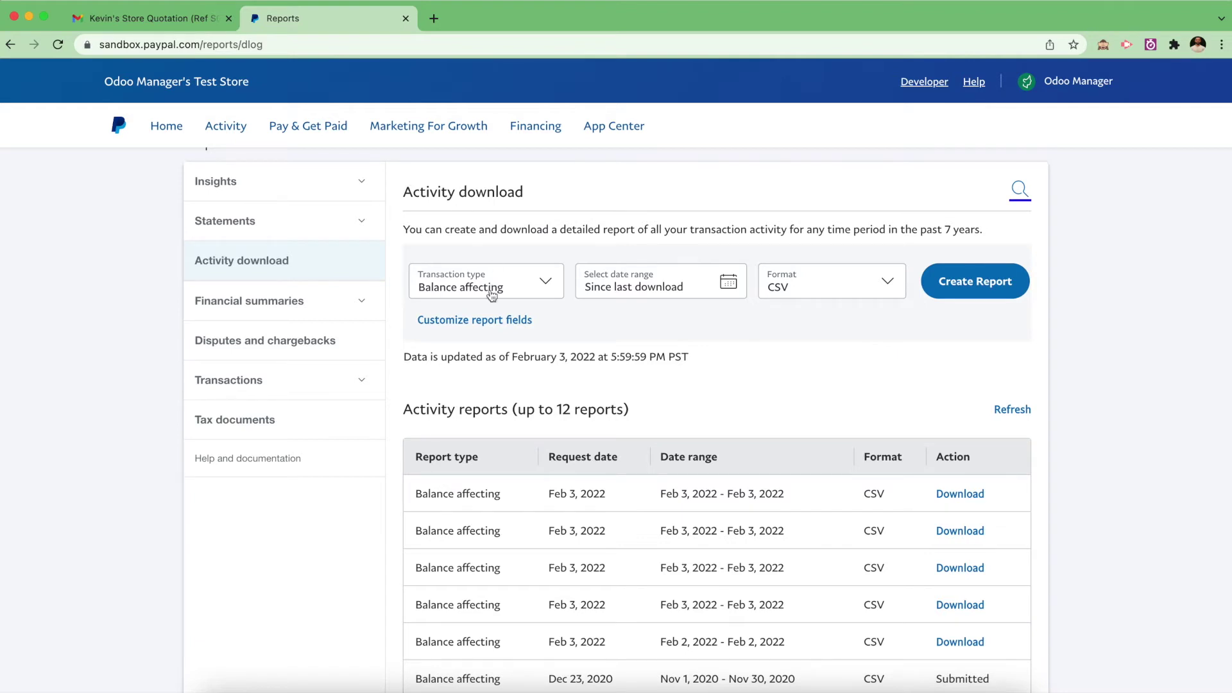
{"action": "left_click", "coordinate": [501, 325]}
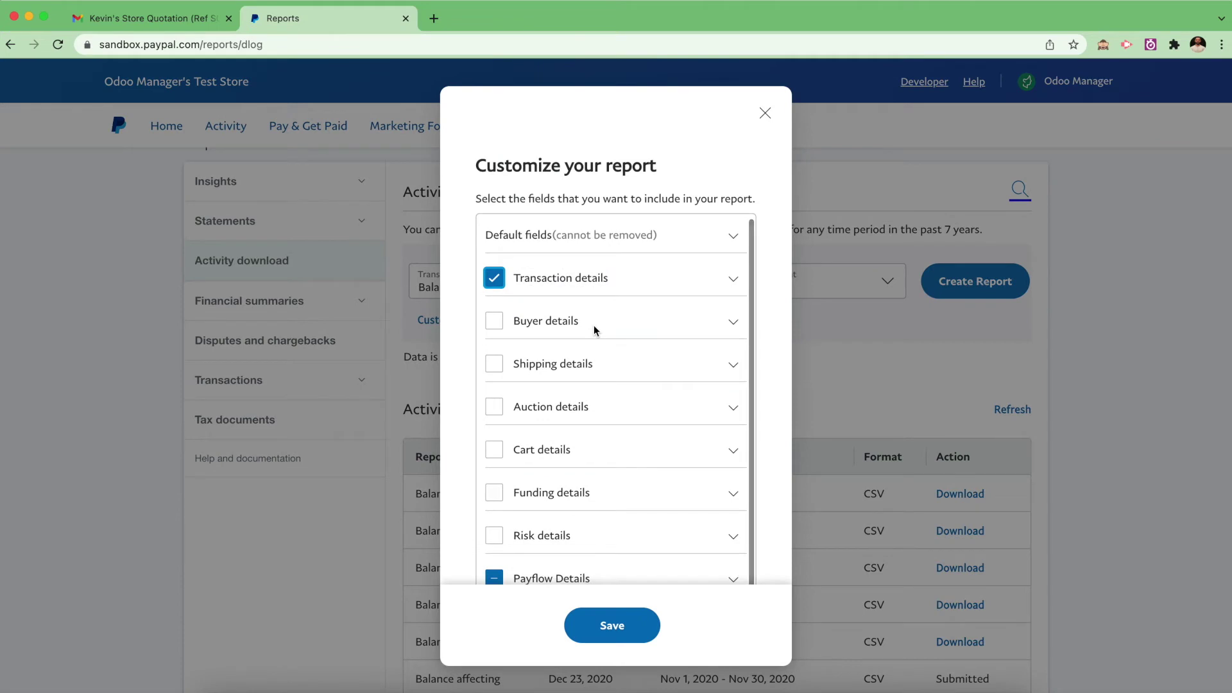
Examine the Transaction details and Payflow Details fields available for the activity report and close the customization without saving
{"action": "left_click", "coordinate": [733, 279]}
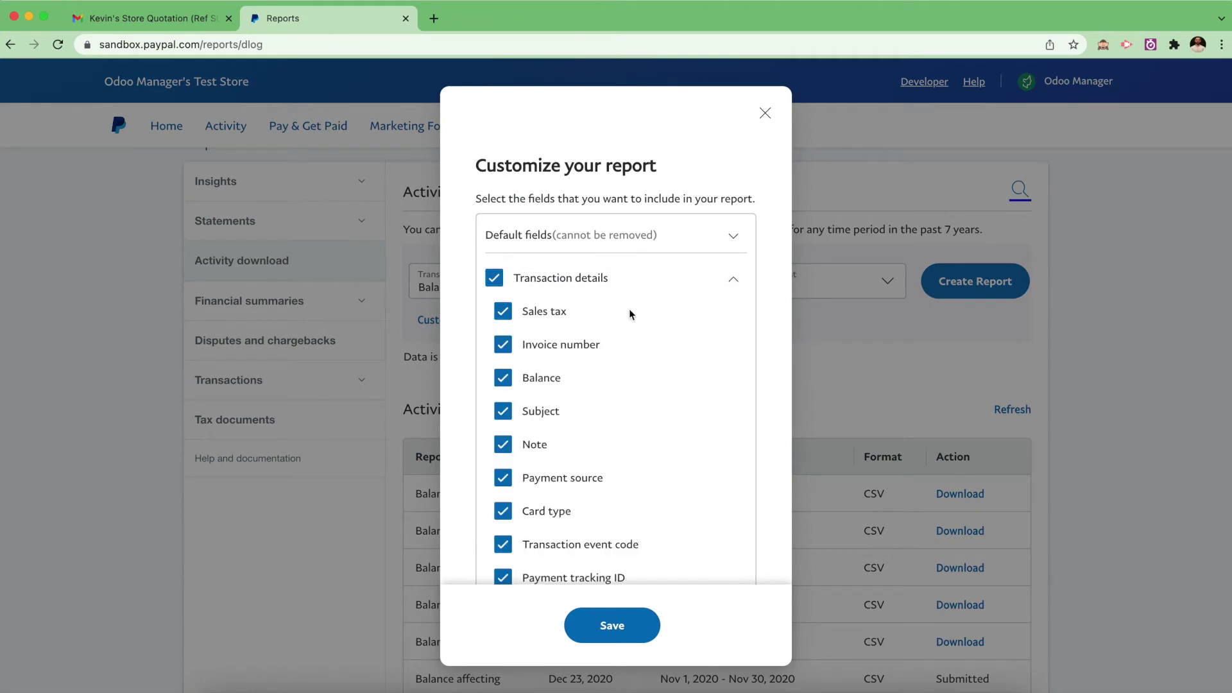
{"action": "scroll", "coordinate": [630, 314], "scroll_direction": "down", "scroll_amount": 2}
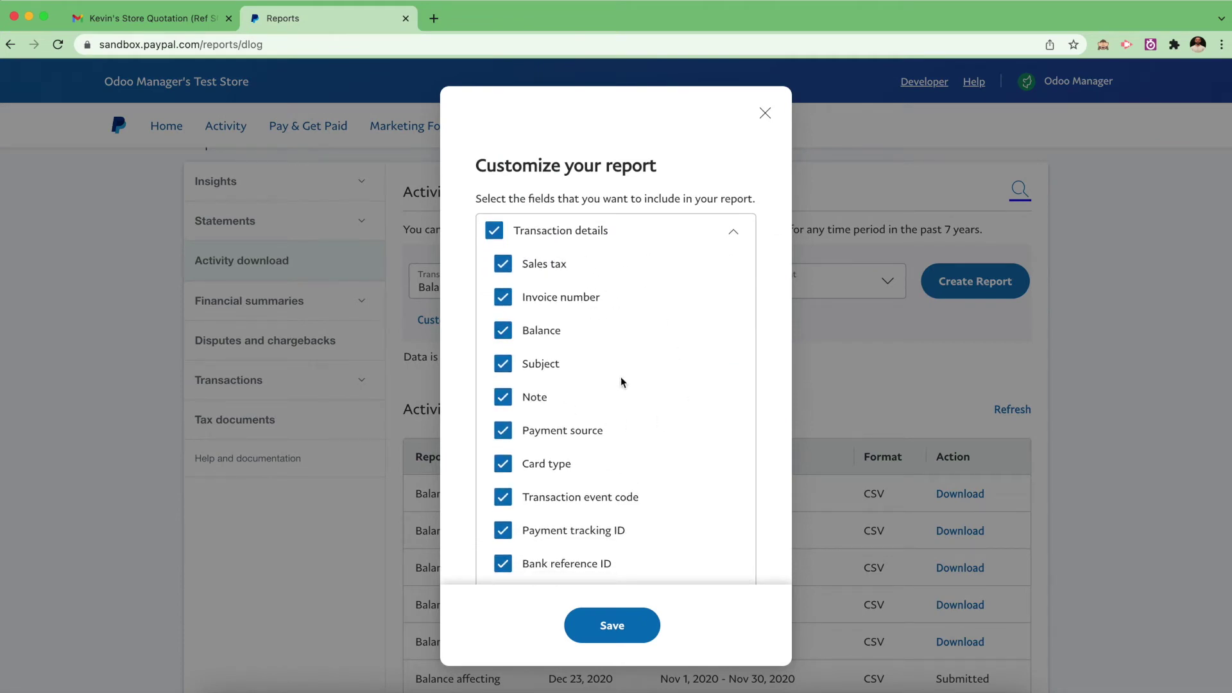
{"action": "scroll", "coordinate": [620, 385], "scroll_direction": "down", "scroll_amount": 10}
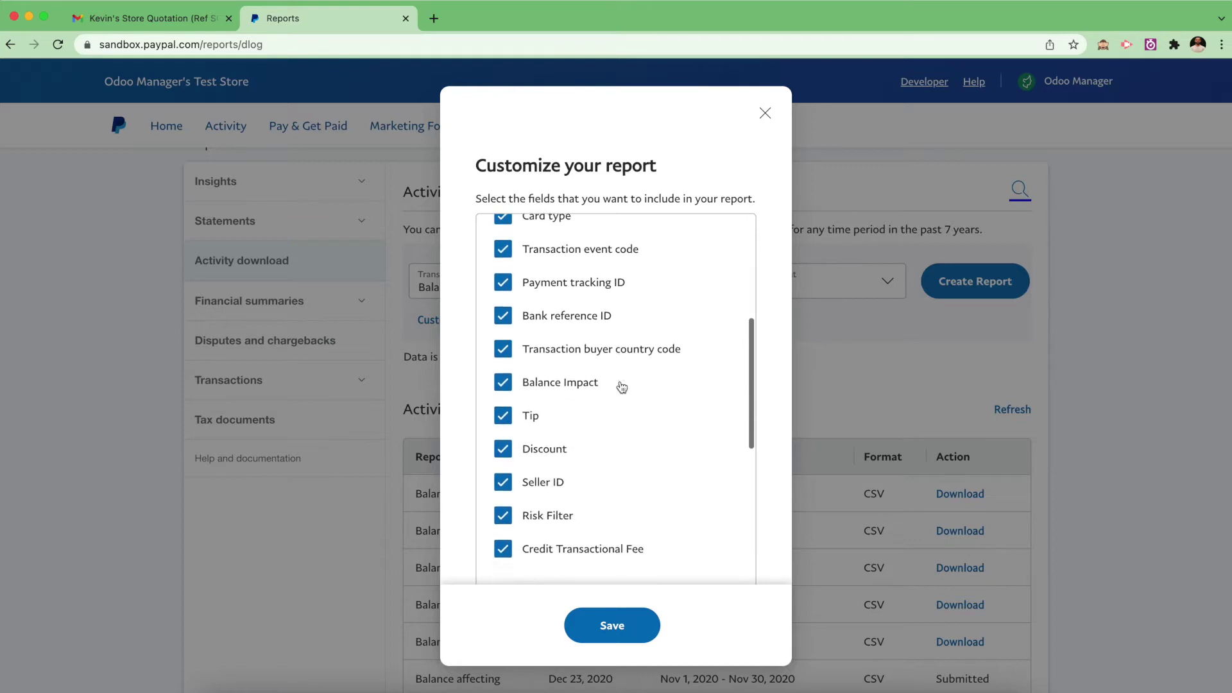
{"action": "scroll", "coordinate": [620, 386], "scroll_direction": "down", "scroll_amount": 5}
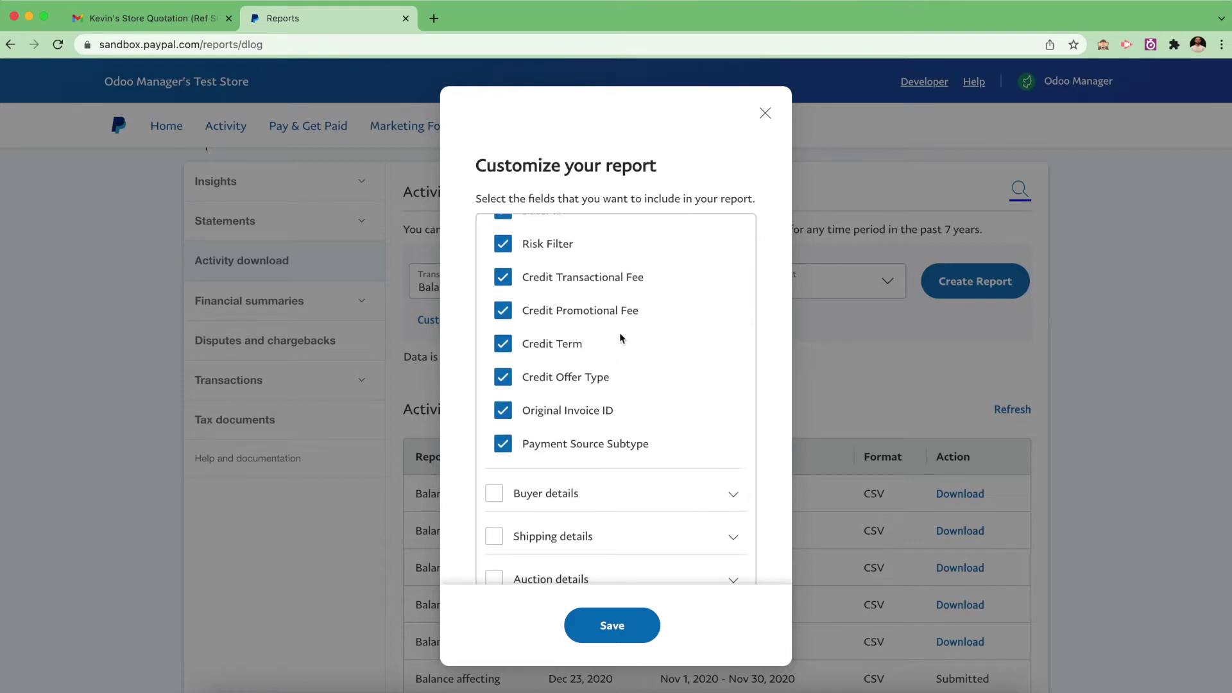
{"action": "scroll", "coordinate": [621, 341], "scroll_direction": "down", "scroll_amount": 5}
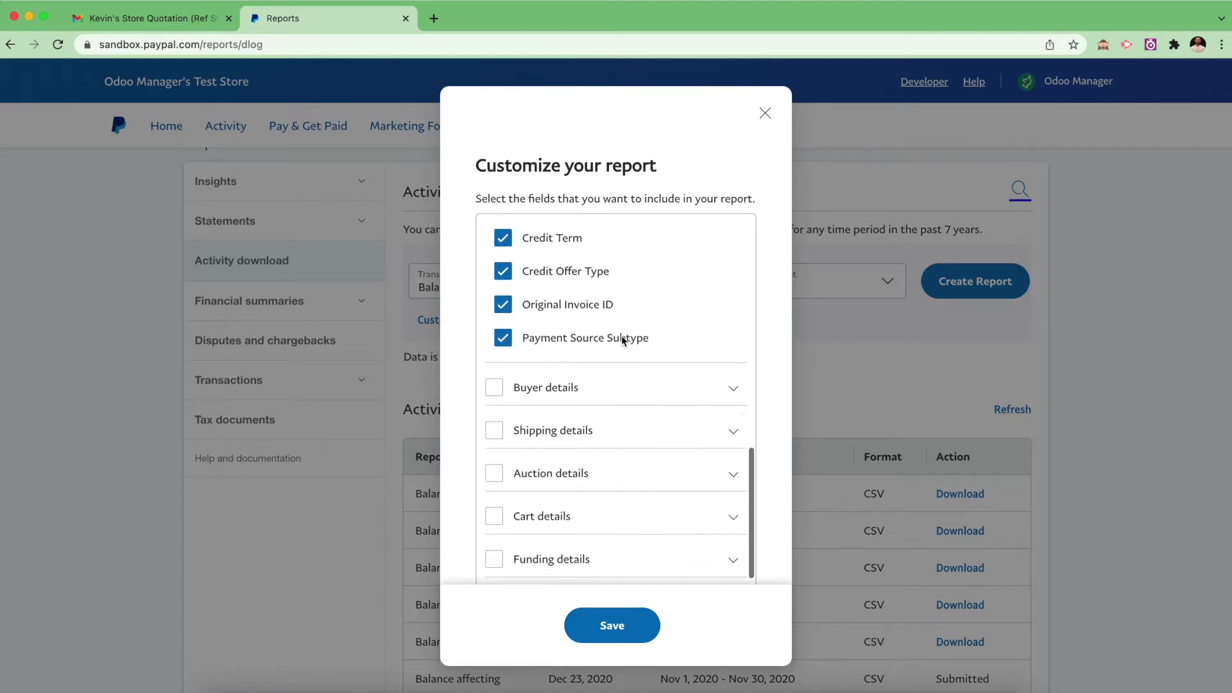
{"action": "scroll", "coordinate": [621, 340], "scroll_direction": "down", "scroll_amount": 2}
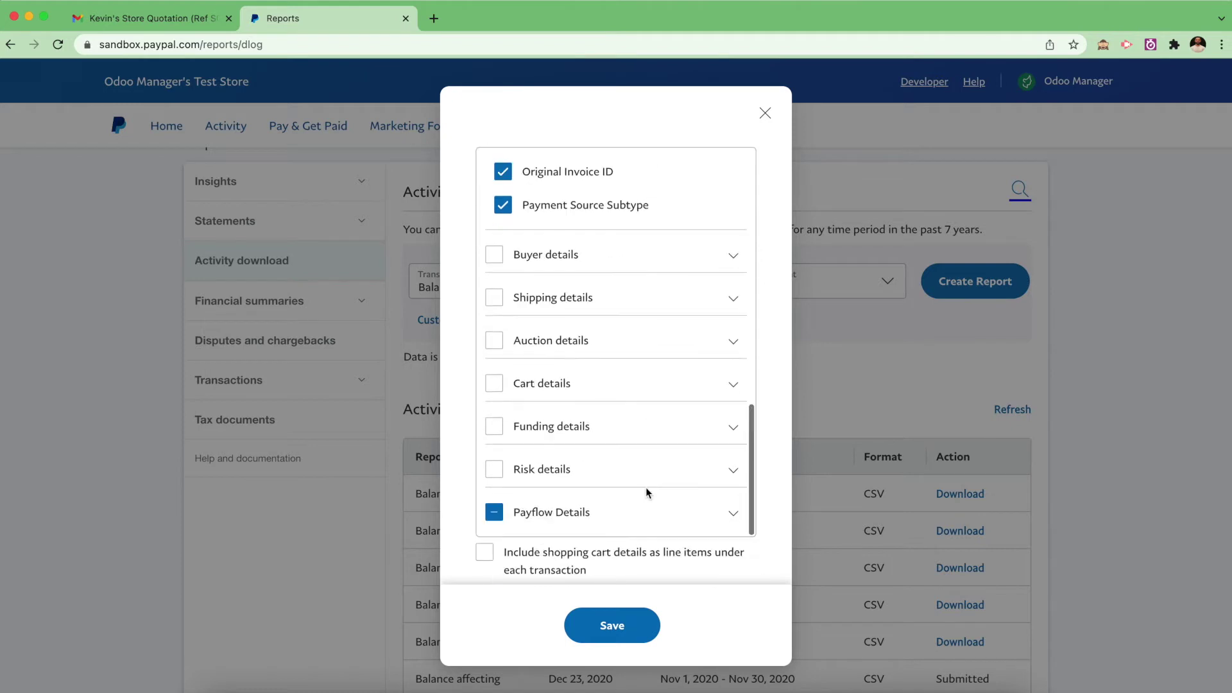
{"action": "left_click", "coordinate": [584, 512]}
{"action": "scroll", "coordinate": [590, 488], "scroll_direction": "down", "scroll_amount": 3}
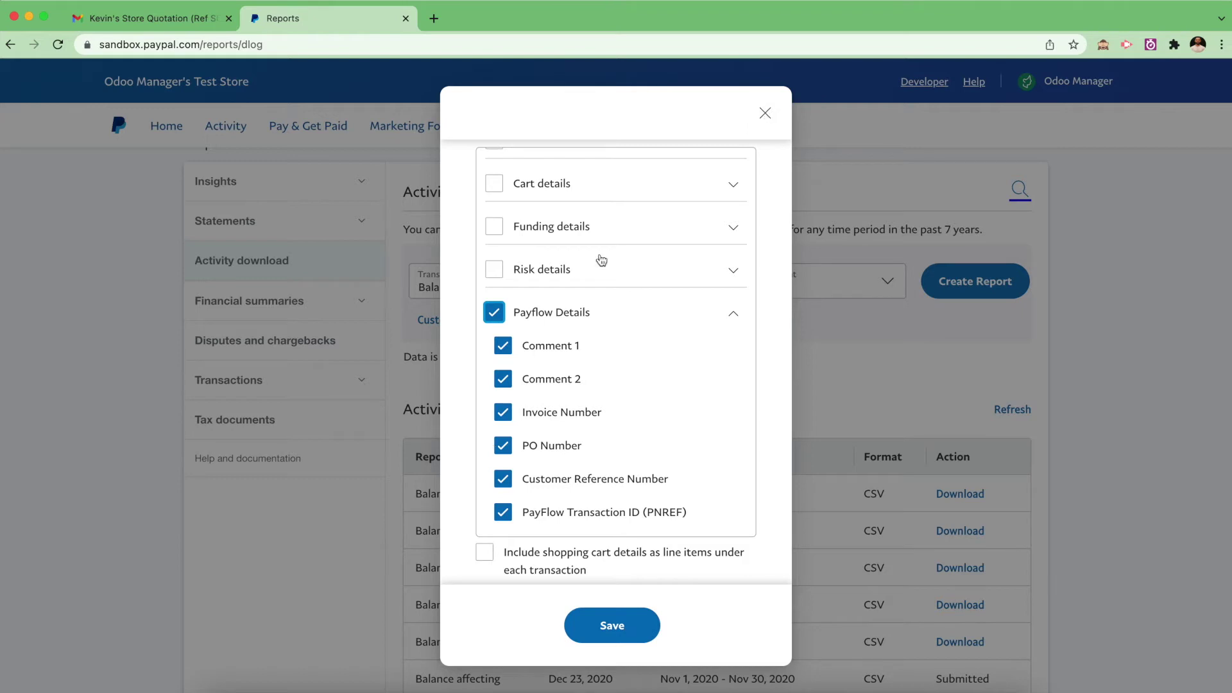
{"action": "left_click", "coordinate": [761, 110]}
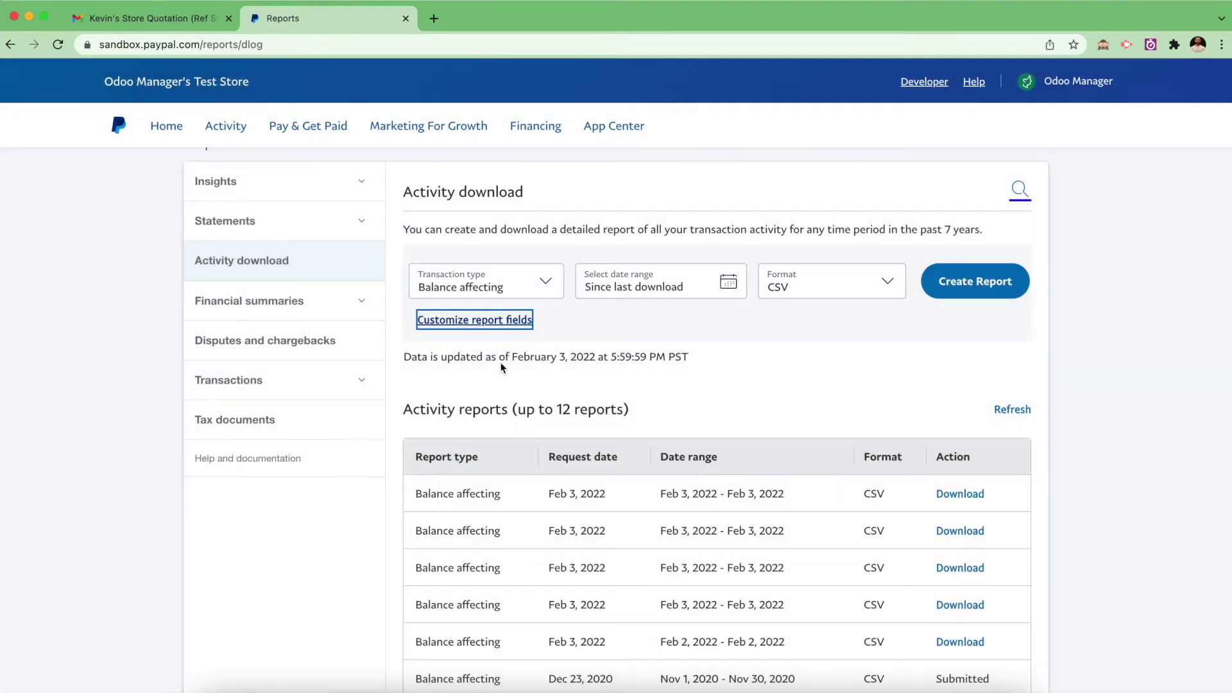
{"action": "left_click", "coordinate": [503, 385]}
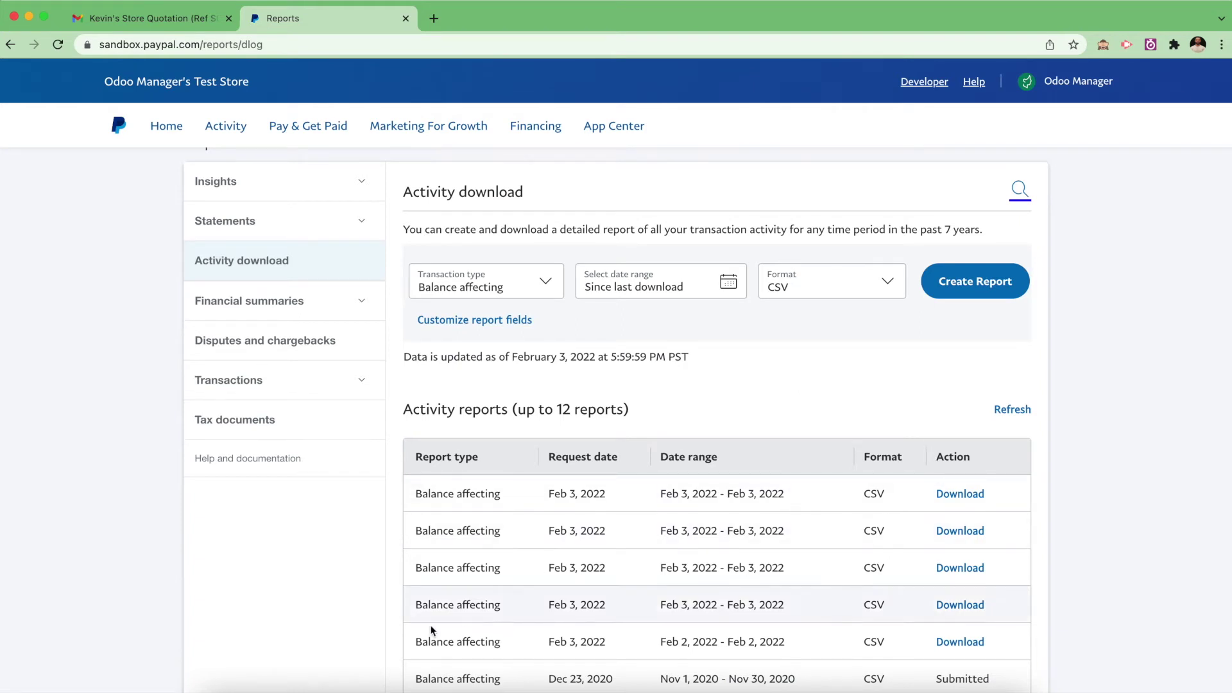
Switch to the downloaded report in Numbers, examine its Gross and Fee columns, and return to the PayPal reports page
{"action": "left_click", "coordinate": [330, 686]}
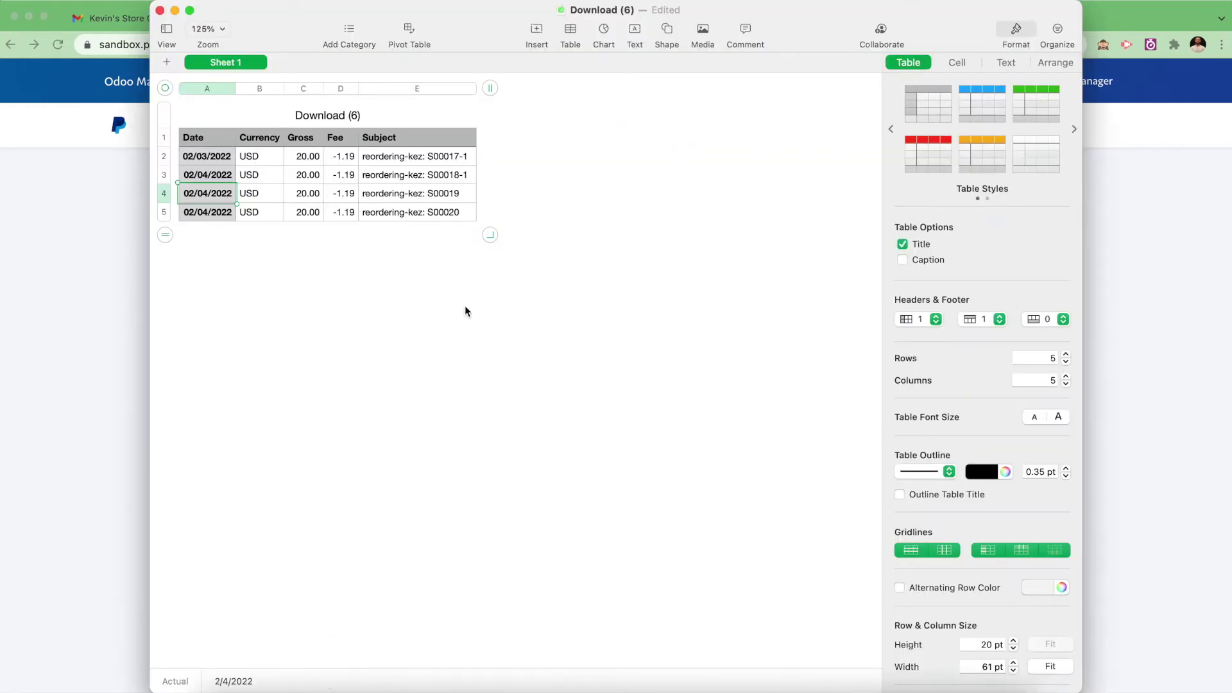
{"action": "left_click", "coordinate": [384, 230]}
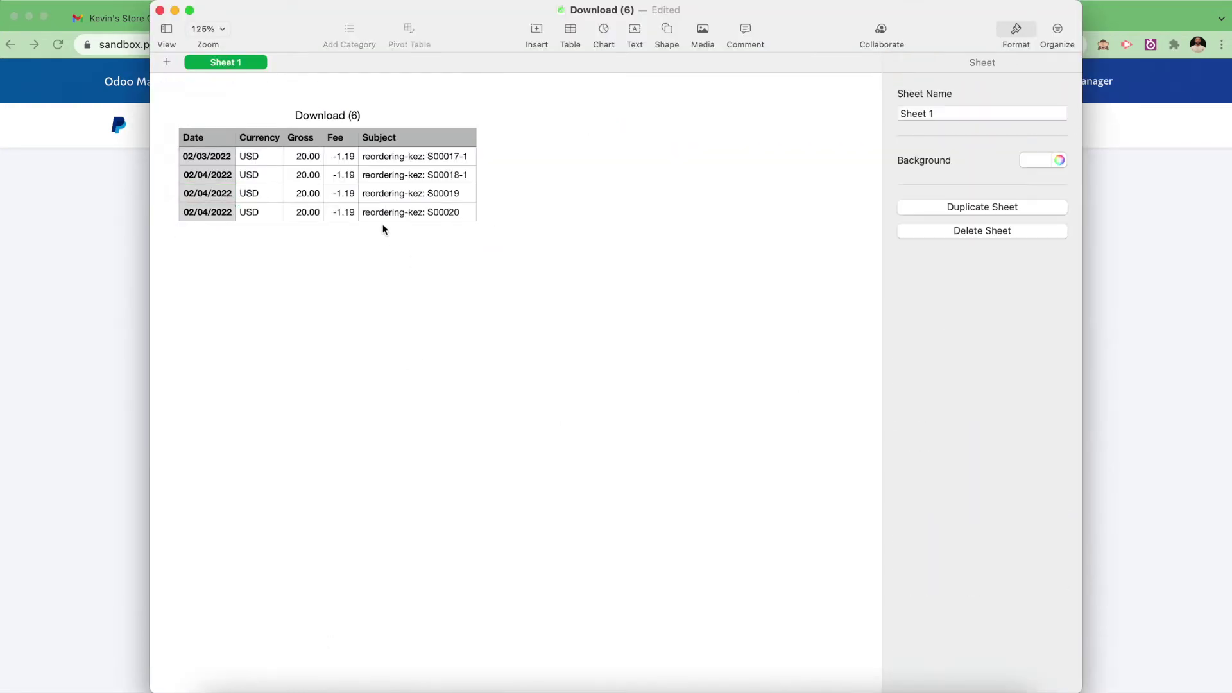
{"action": "left_click", "coordinate": [308, 138]}
{"action": "left_click", "coordinate": [309, 213]}
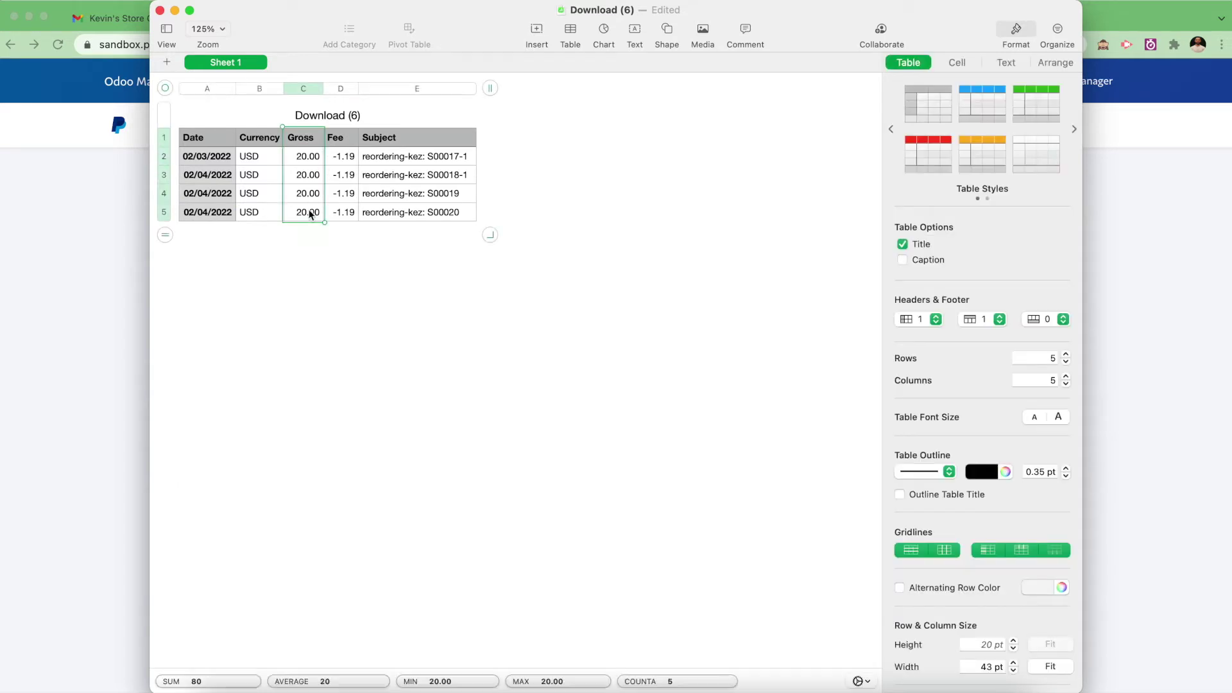
{"action": "left_click", "coordinate": [413, 137]}
{"action": "left_click_drag", "start_coordinate": [340, 138], "coordinate": [336, 209]}
{"action": "left_click", "coordinate": [331, 245]}
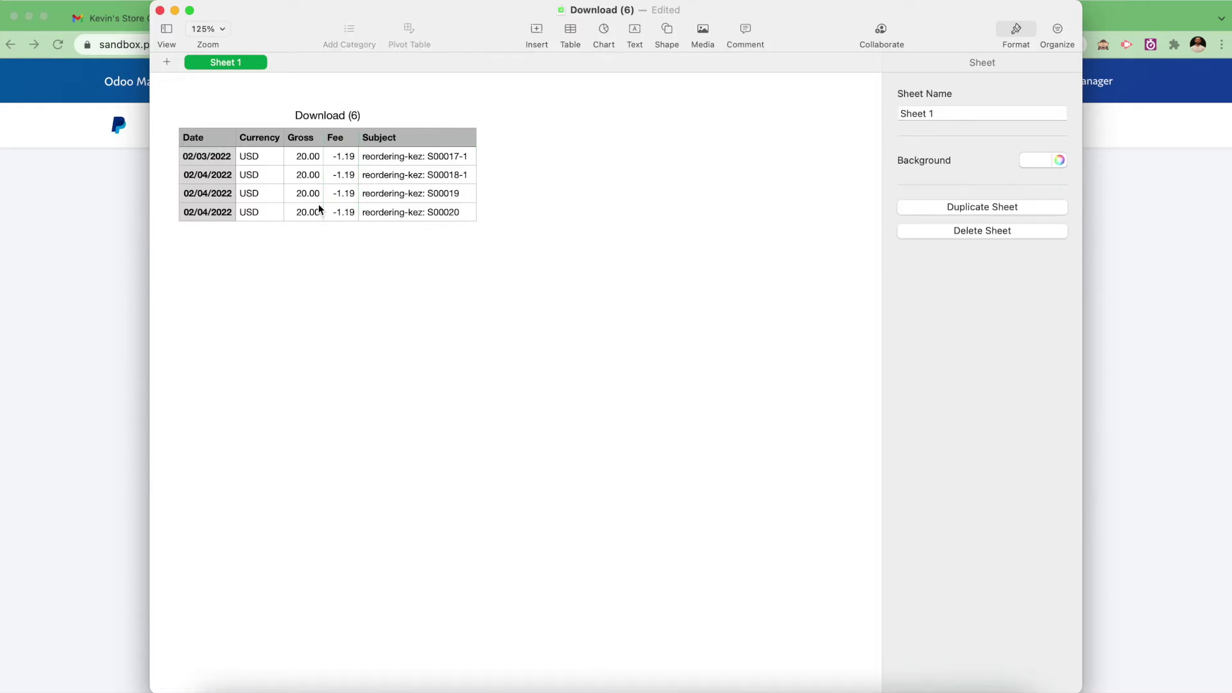
{"action": "left_click", "coordinate": [137, 216]}
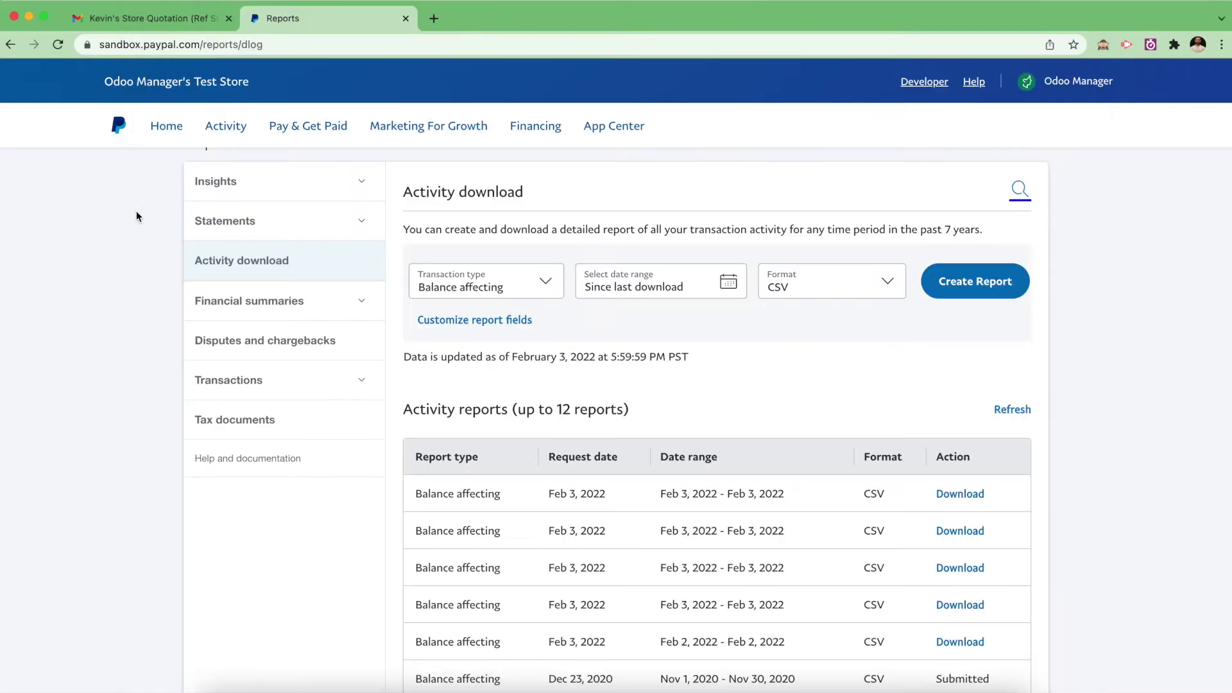
Switch to Odoo, open the Accounting dashboard and check the Paypal journal's Outstanding Payments/Receipts amount
{"action": "key", "text": "super+grave"}
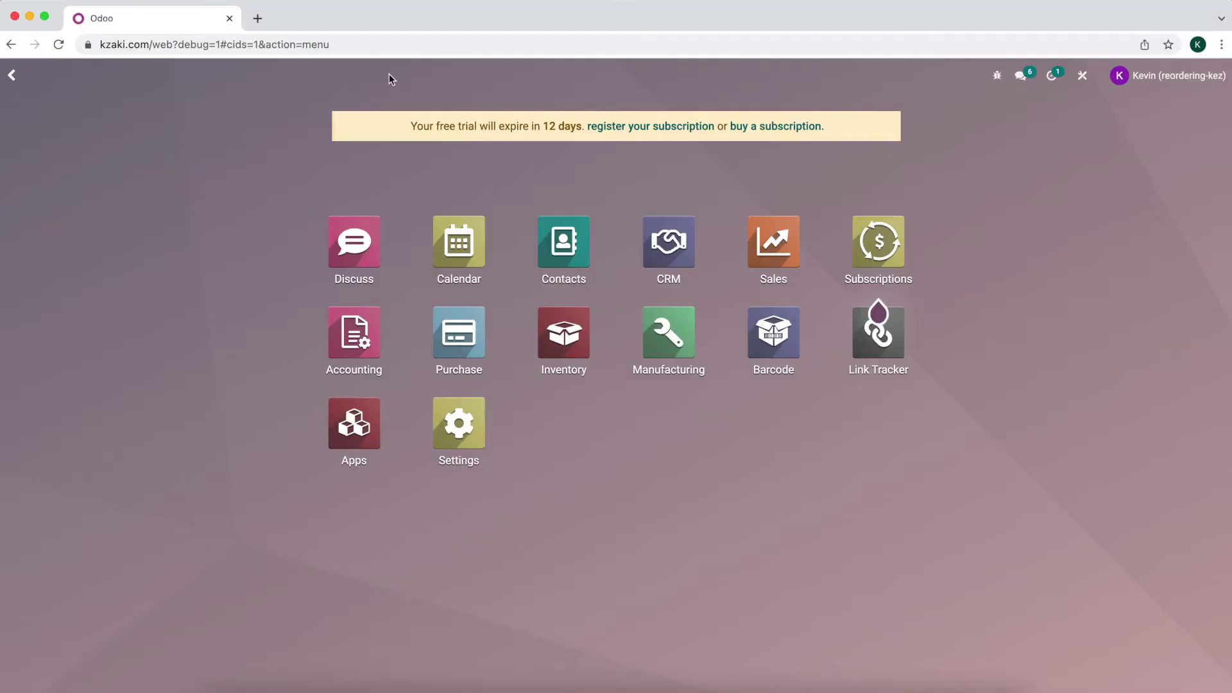
{"action": "left_click", "coordinate": [372, 342]}
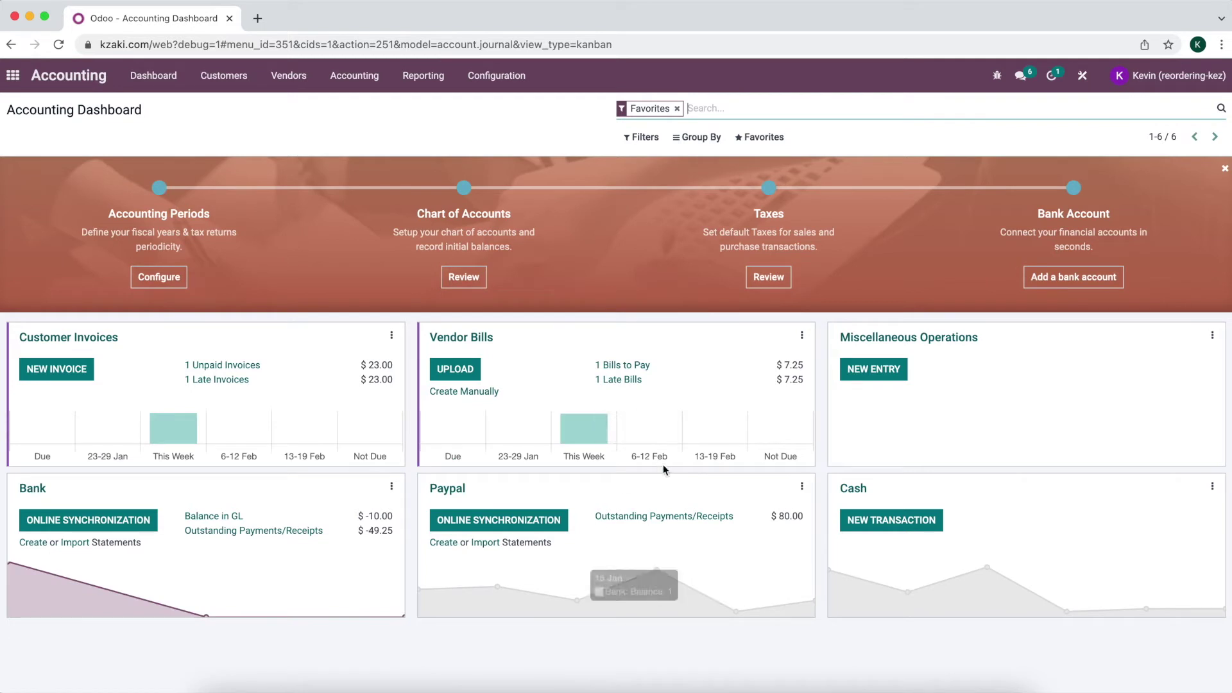
{"action": "left_click_drag", "start_coordinate": [776, 516], "coordinate": [799, 517]}
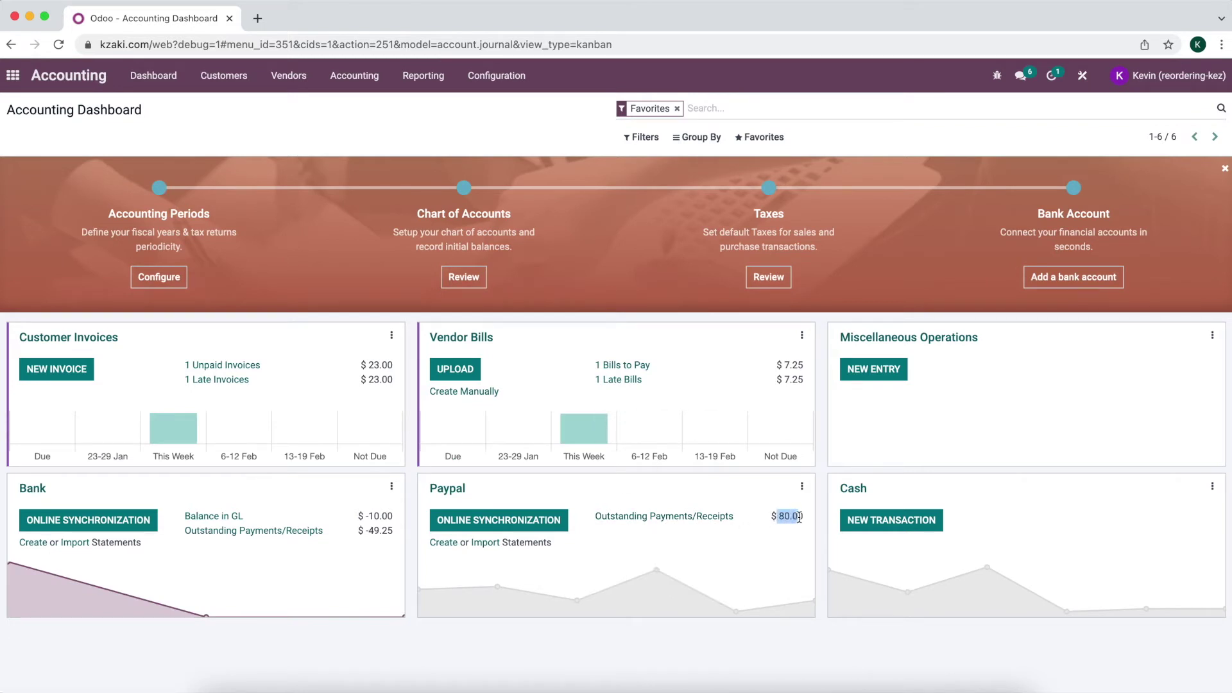
Open the Paypal journal's Outstanding Payments/Receipts report and examine the amounts and labels of the outstanding receipts
{"action": "left_click", "coordinate": [702, 517]}
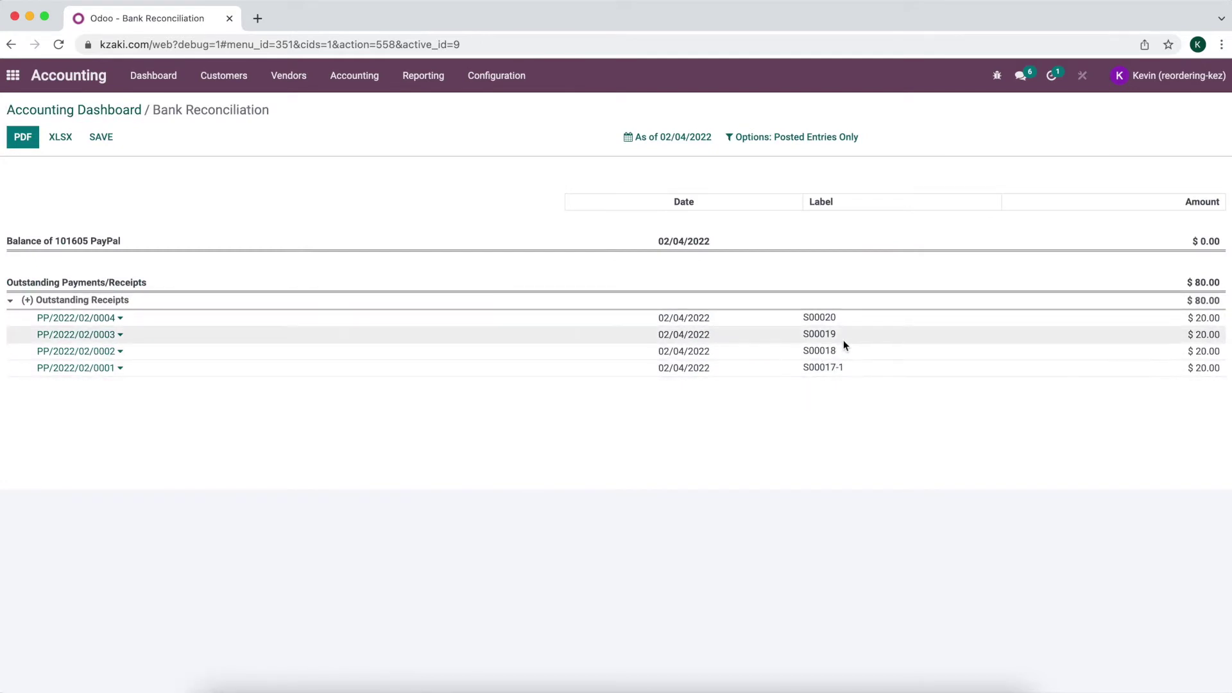
{"action": "left_click_drag", "start_coordinate": [1203, 367], "coordinate": [1202, 320]}
{"action": "left_click", "coordinate": [864, 371]}
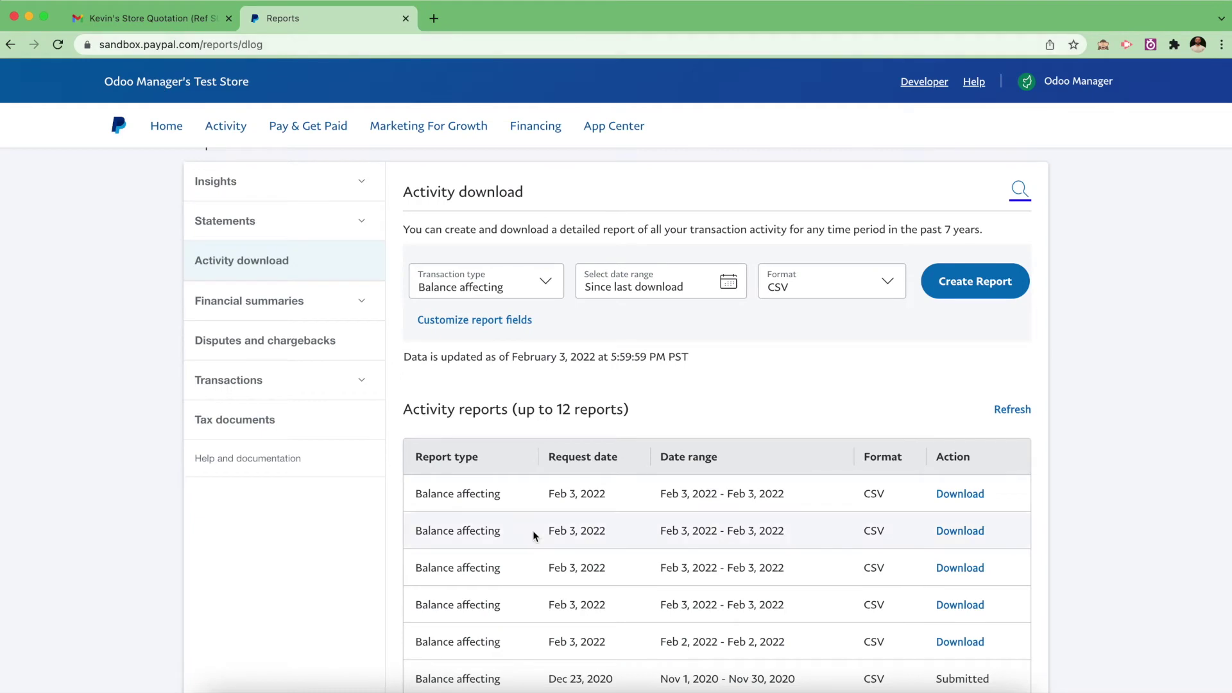
Switch to the downloaded report in Numbers and change the S00018-1 subject to "reordering-kez: S00018"
{"action": "left_click", "coordinate": [330, 685]}
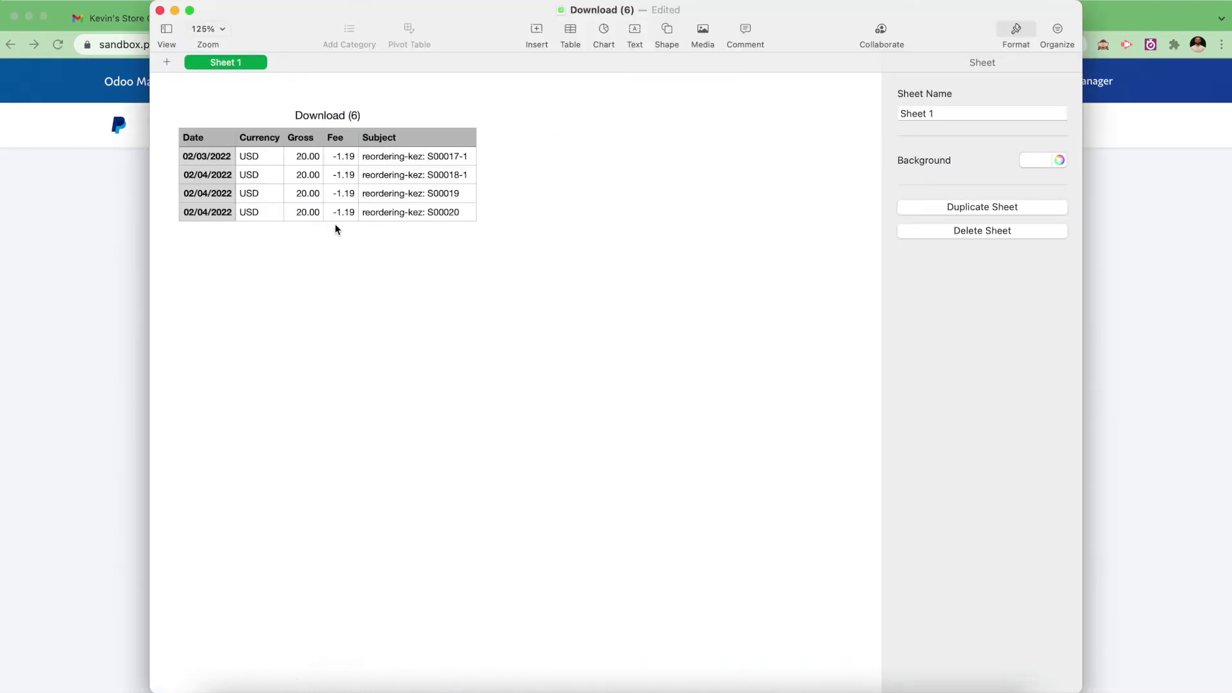
{"action": "left_click", "coordinate": [468, 179]}
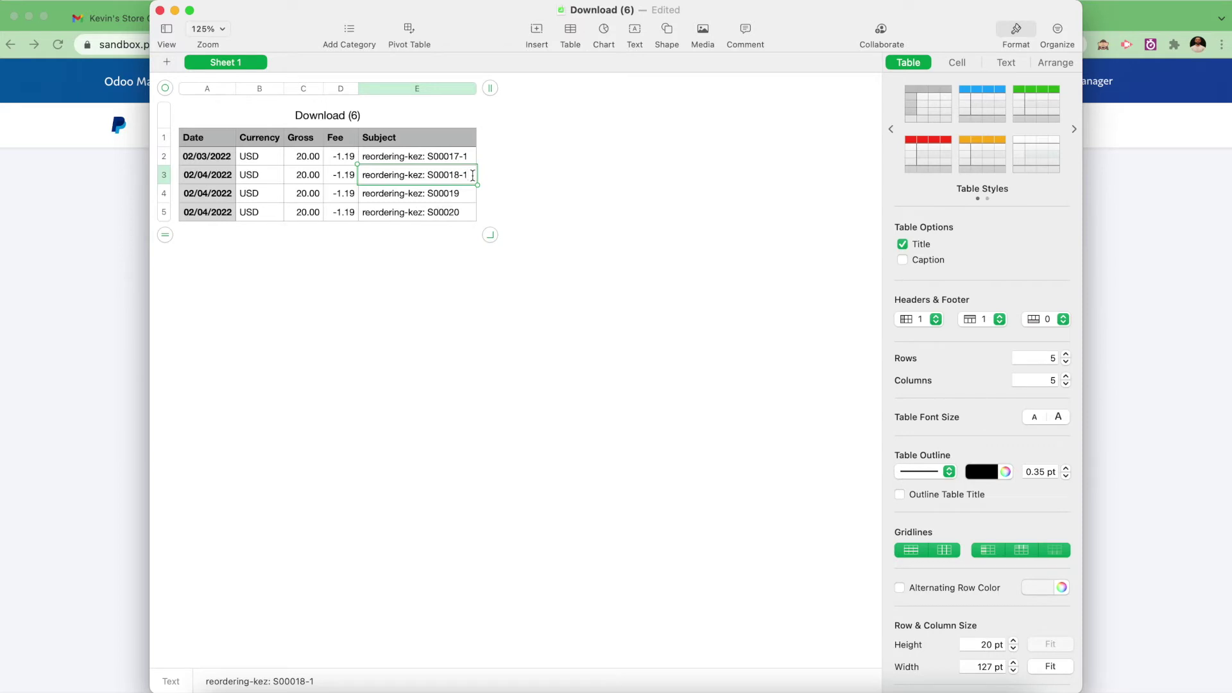
{"action": "key", "text": "BackSpace"}
{"action": "key", "text": "Return"}
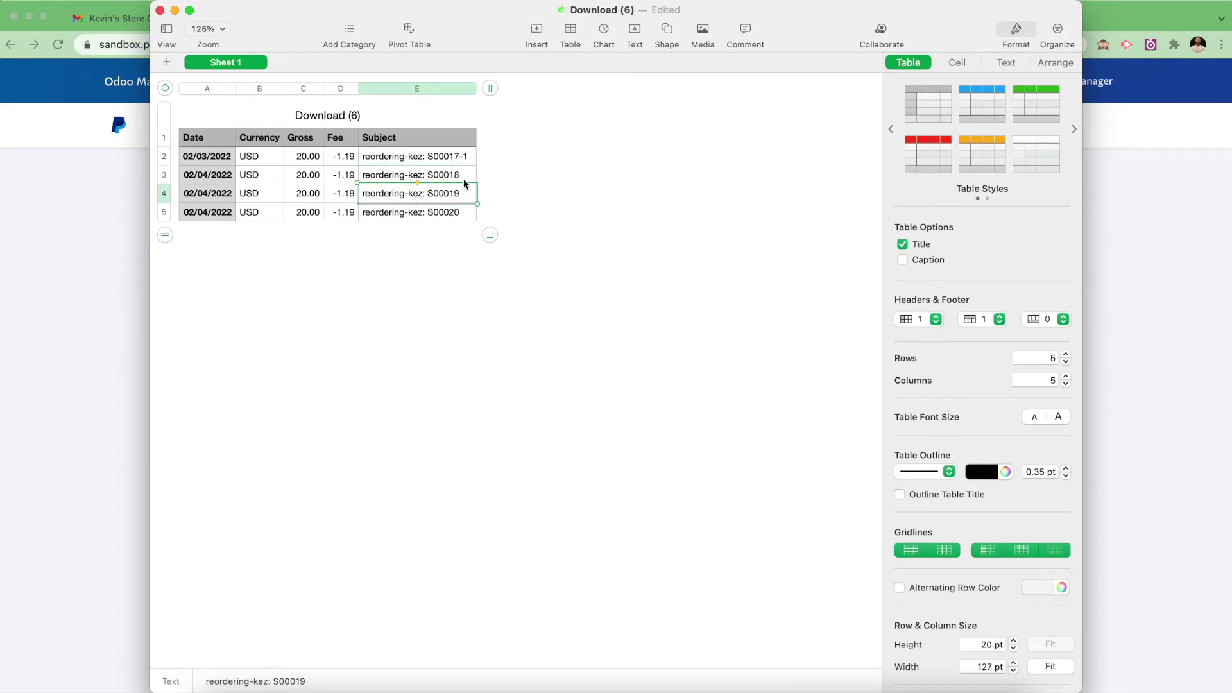
Compare the order references in the Numbers report's Subject column with the labels in Odoo's Bank Reconciliation report, ending in Odoo
{"action": "left_click", "coordinate": [487, 689]}
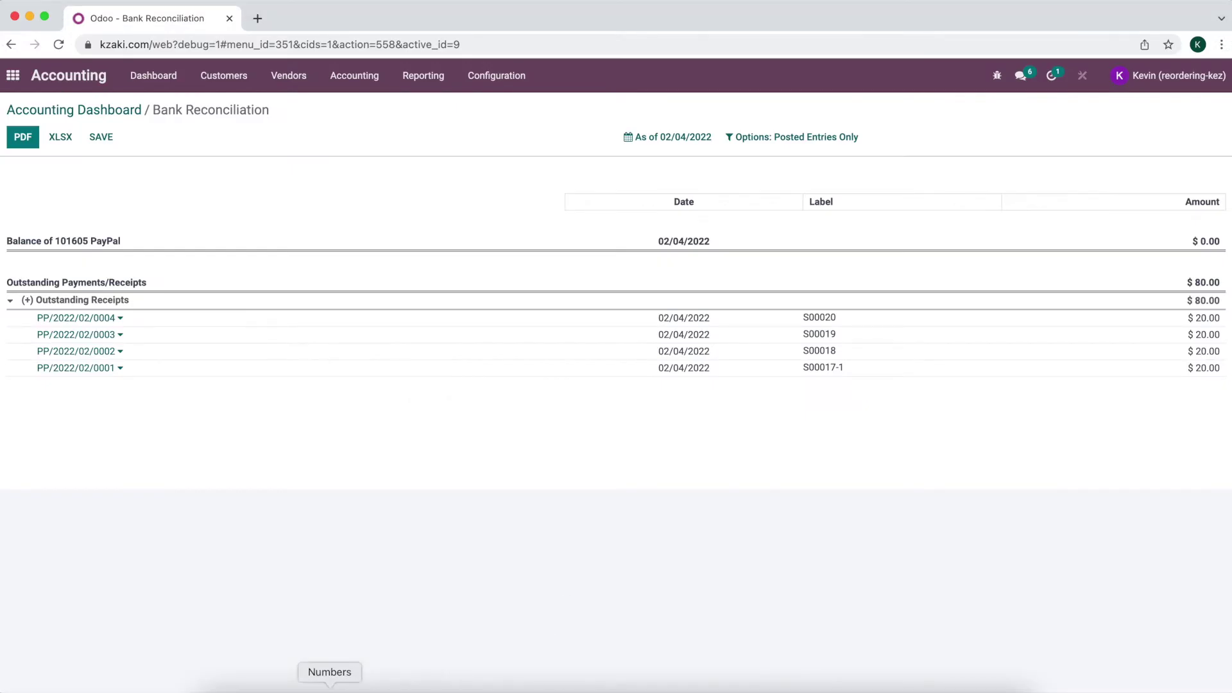
{"action": "left_click", "coordinate": [330, 687]}
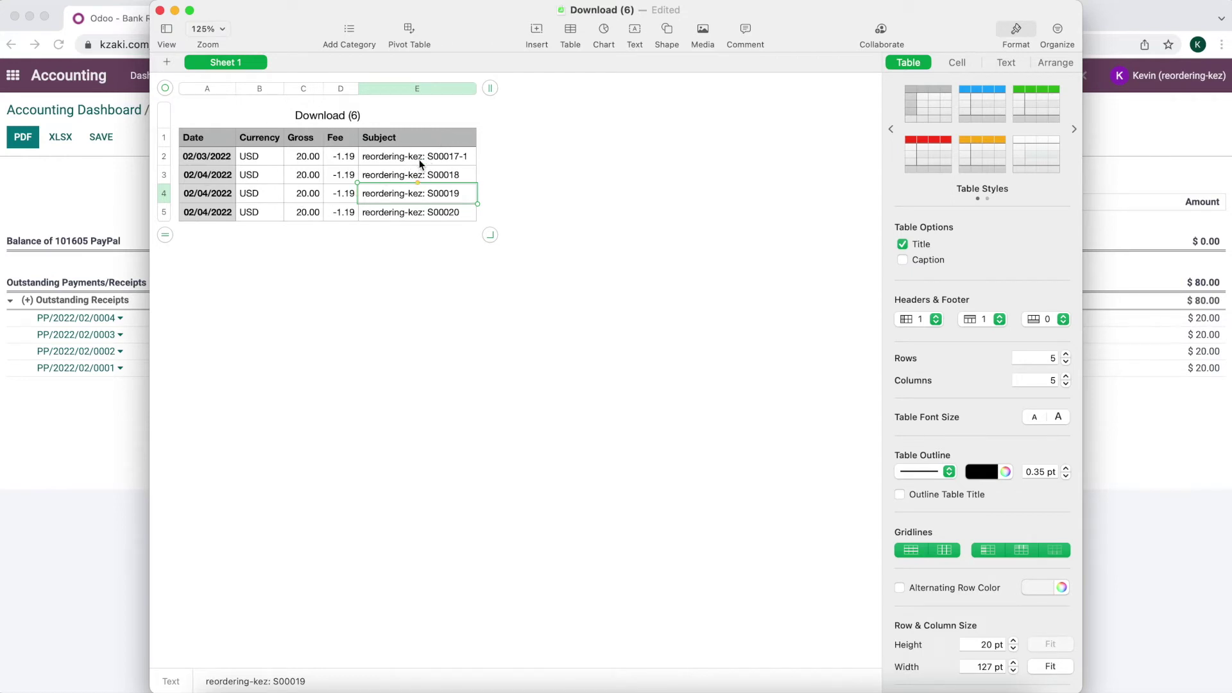
{"action": "left_click_drag", "start_coordinate": [421, 165], "coordinate": [421, 207]}
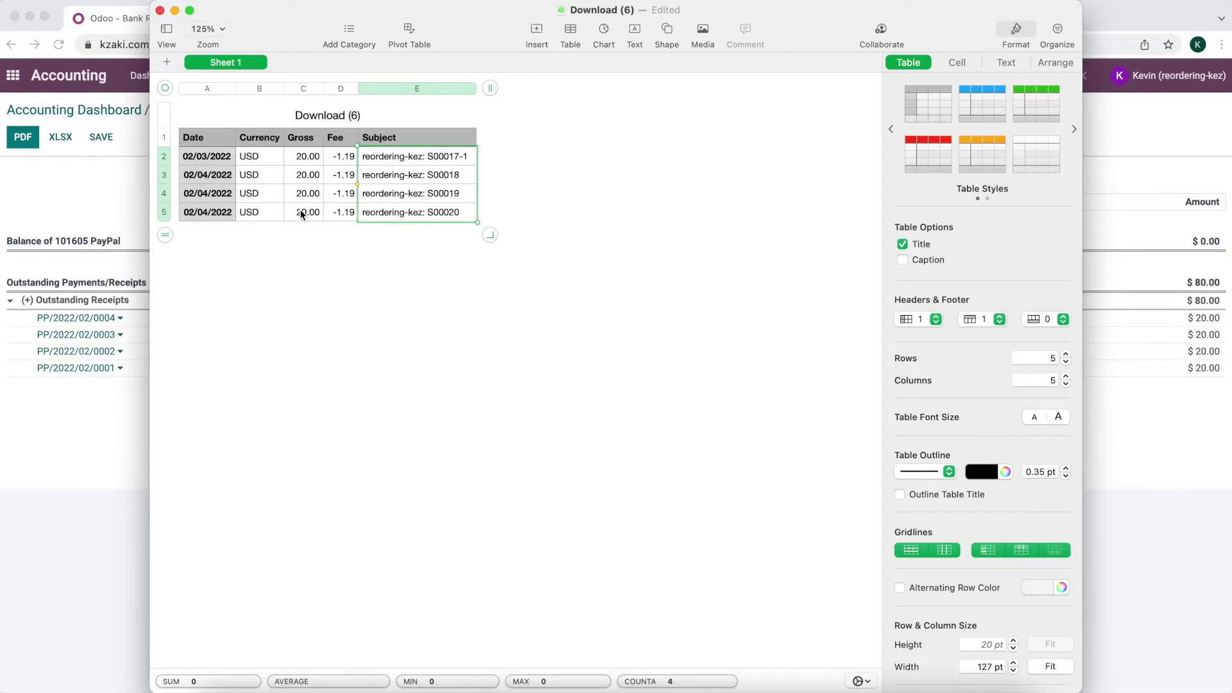
{"action": "left_click", "coordinate": [85, 187]}
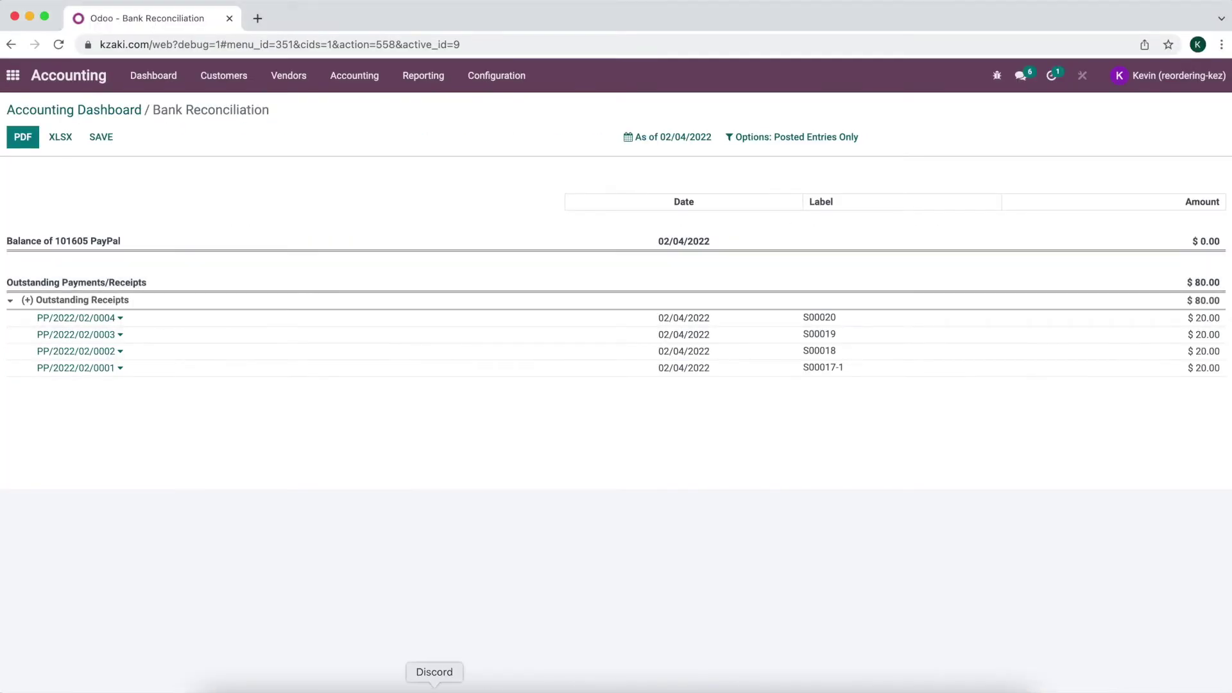
{"action": "left_click", "coordinate": [330, 682]}
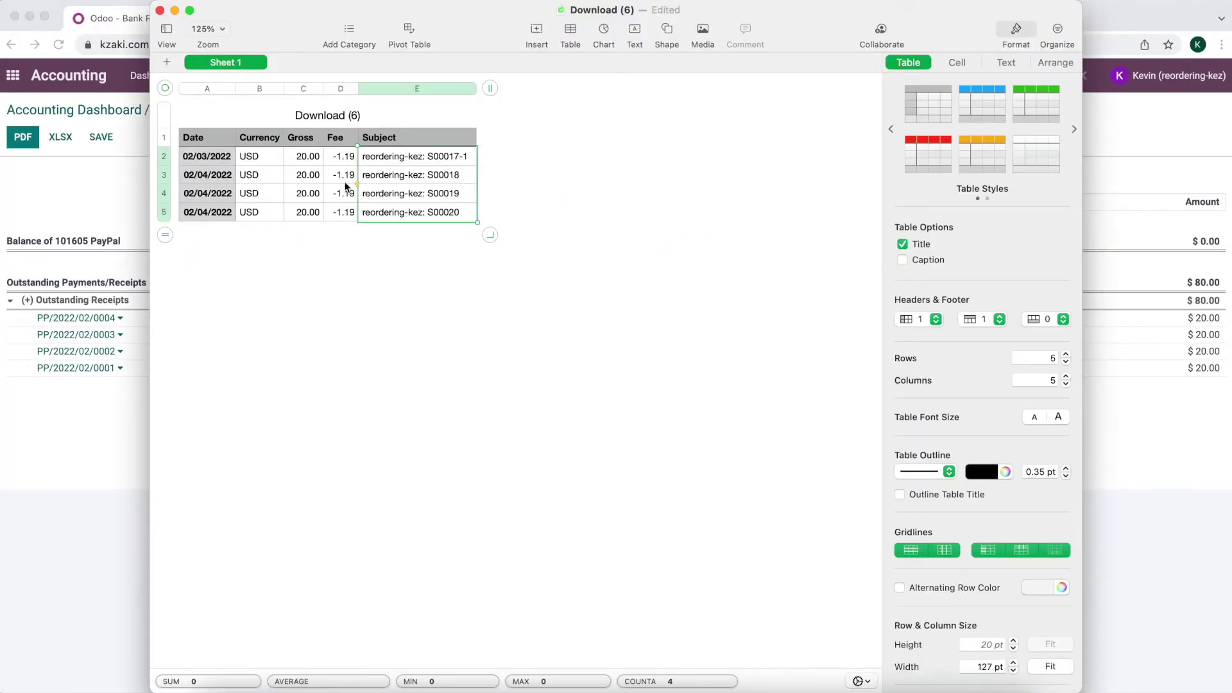
{"action": "left_click", "coordinate": [121, 231]}
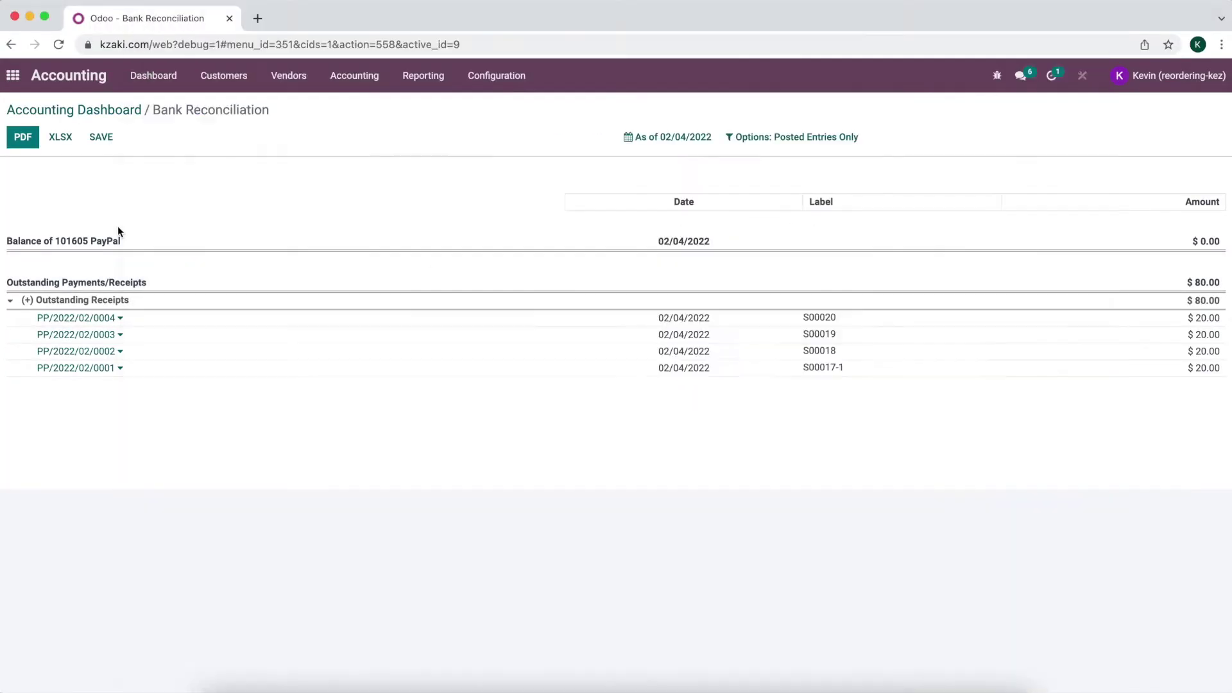
Return to the Accounting dashboard and open the Paypal Transactions model from the Reconciliation Models configuration
{"action": "left_click", "coordinate": [124, 114]}
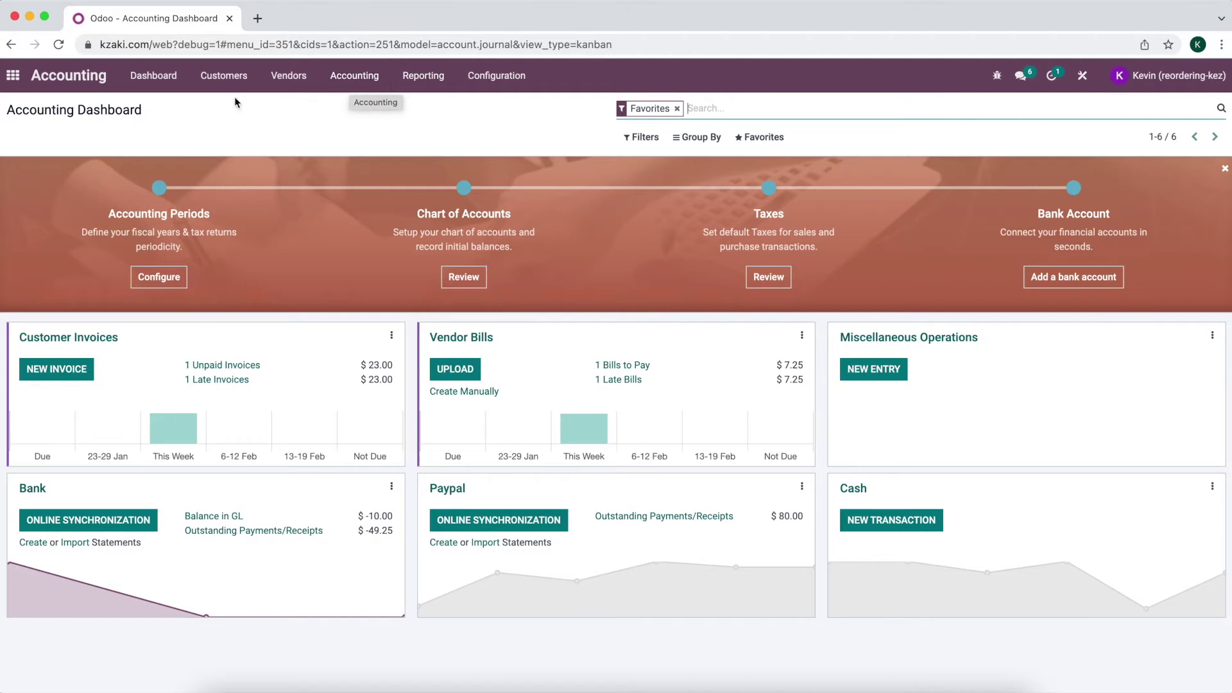
{"action": "left_click", "coordinate": [498, 77]}
{"action": "scroll", "coordinate": [566, 390], "scroll_direction": "down", "scroll_amount": 4}
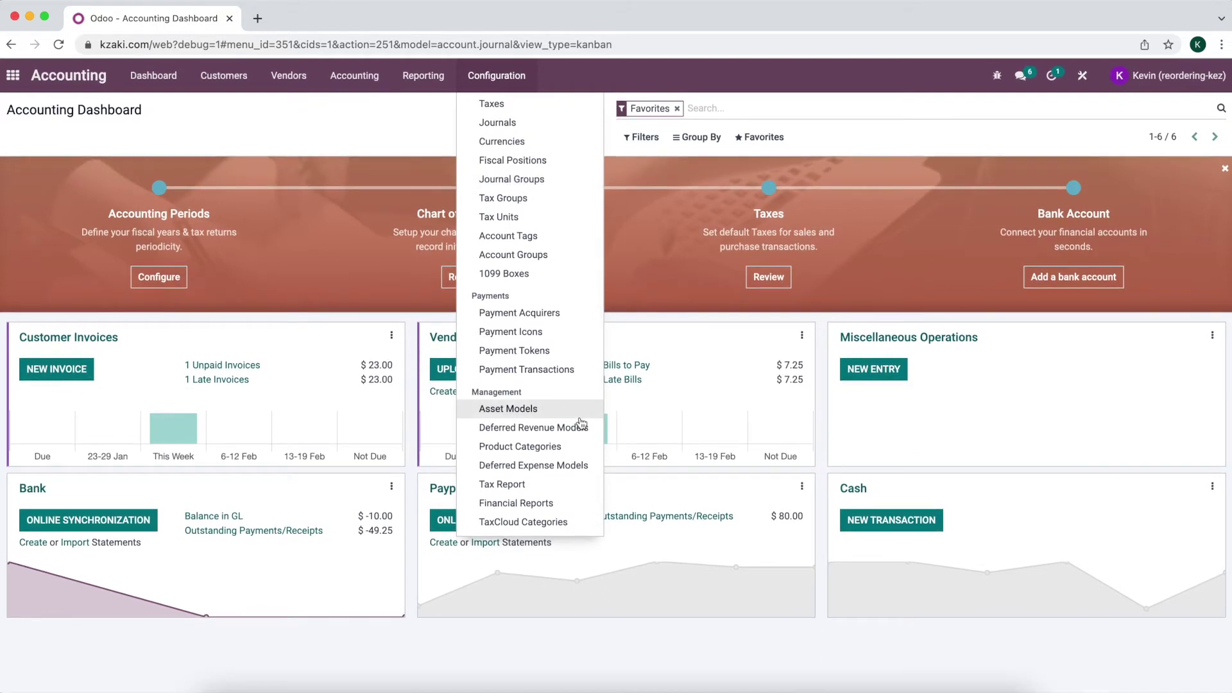
{"action": "scroll", "coordinate": [570, 345], "scroll_direction": "up", "scroll_amount": 4}
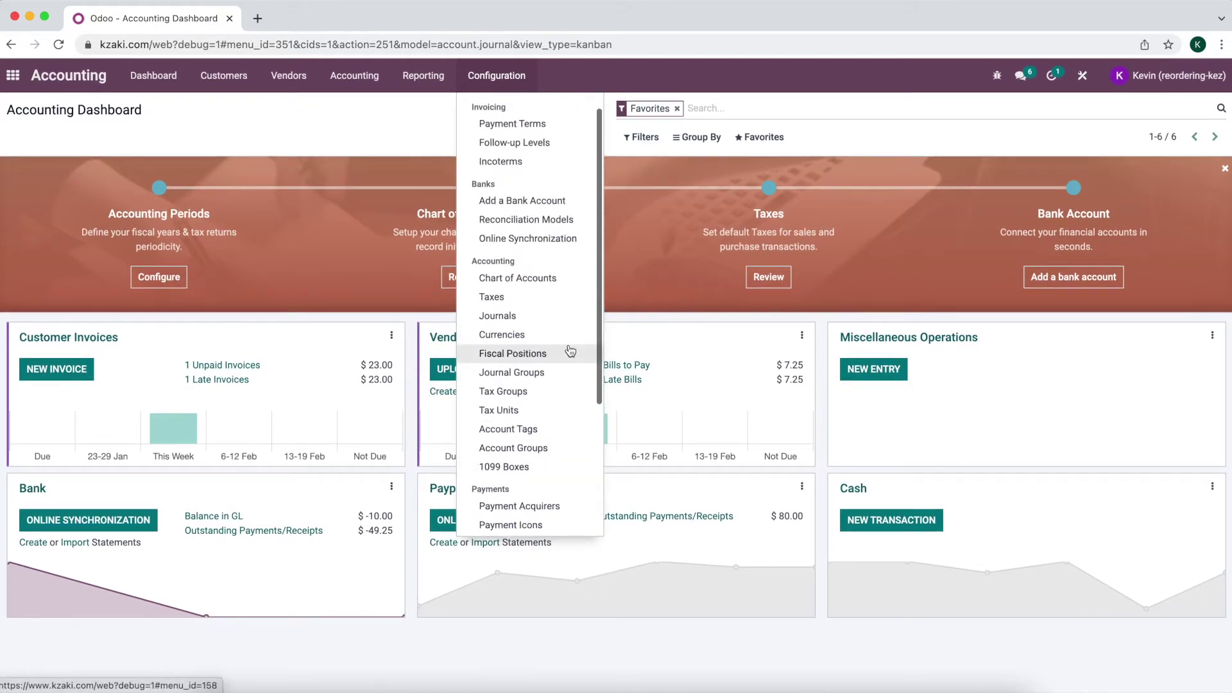
{"action": "left_click", "coordinate": [523, 242]}
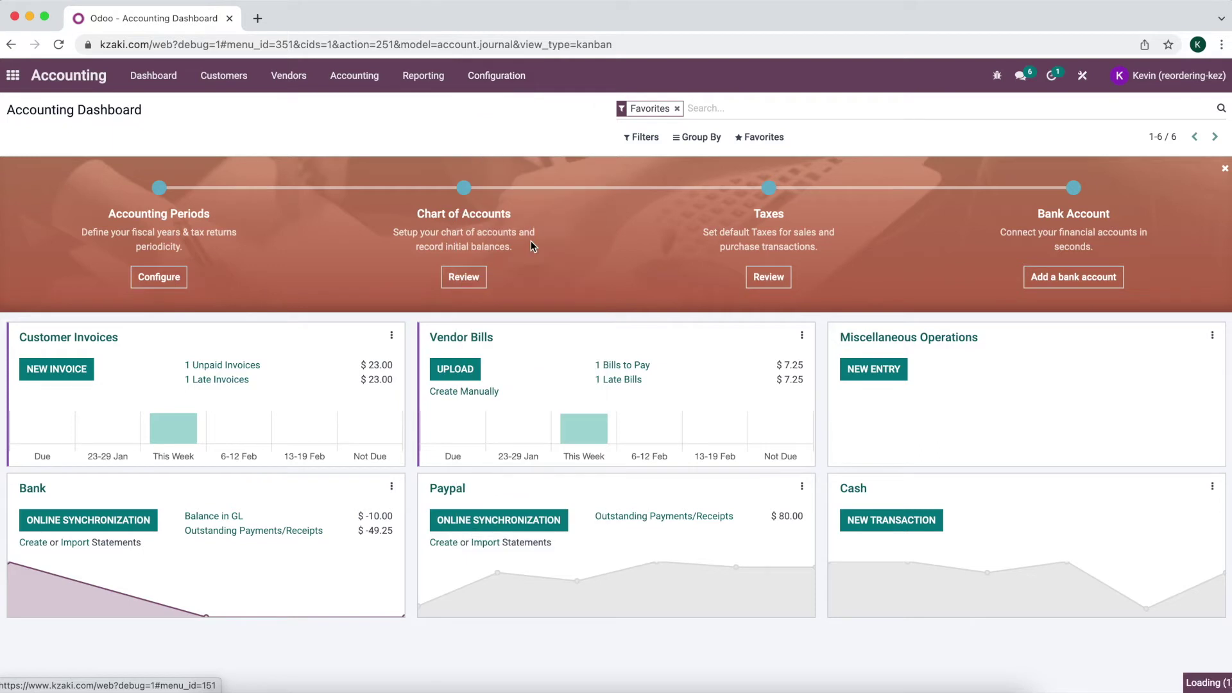
{"action": "left_click", "coordinate": [239, 256]}
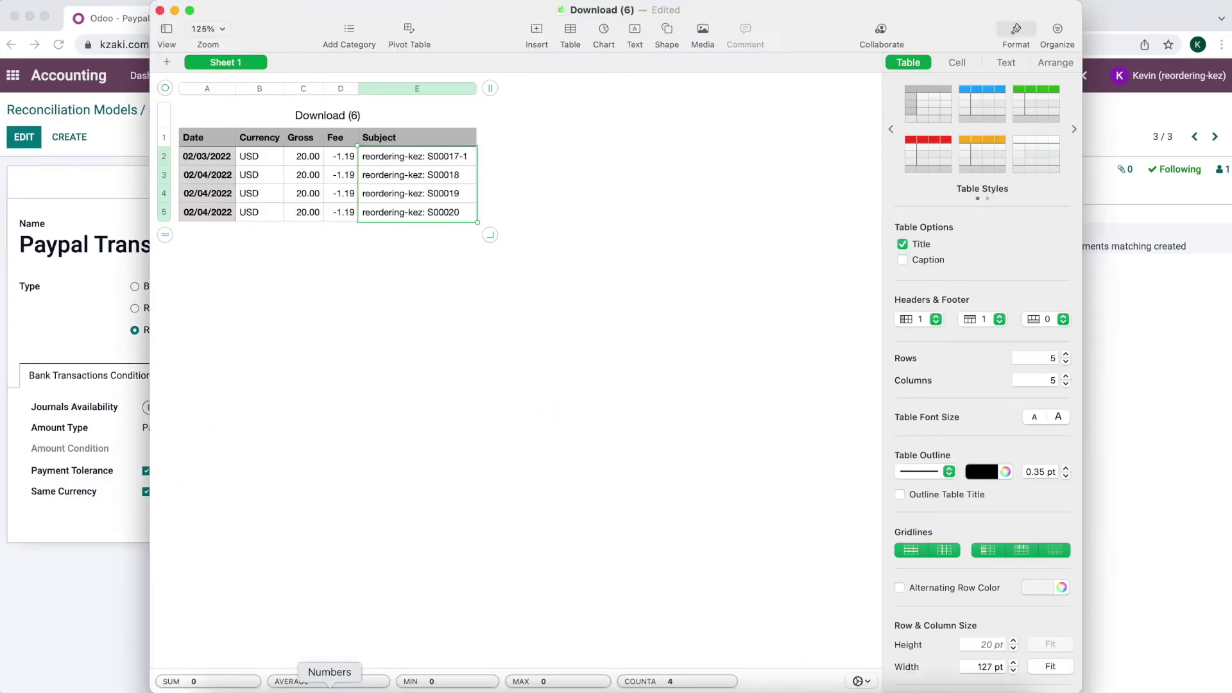
In the Numbers report, rename the Subject column header to Label
{"action": "left_click", "coordinate": [408, 130]}
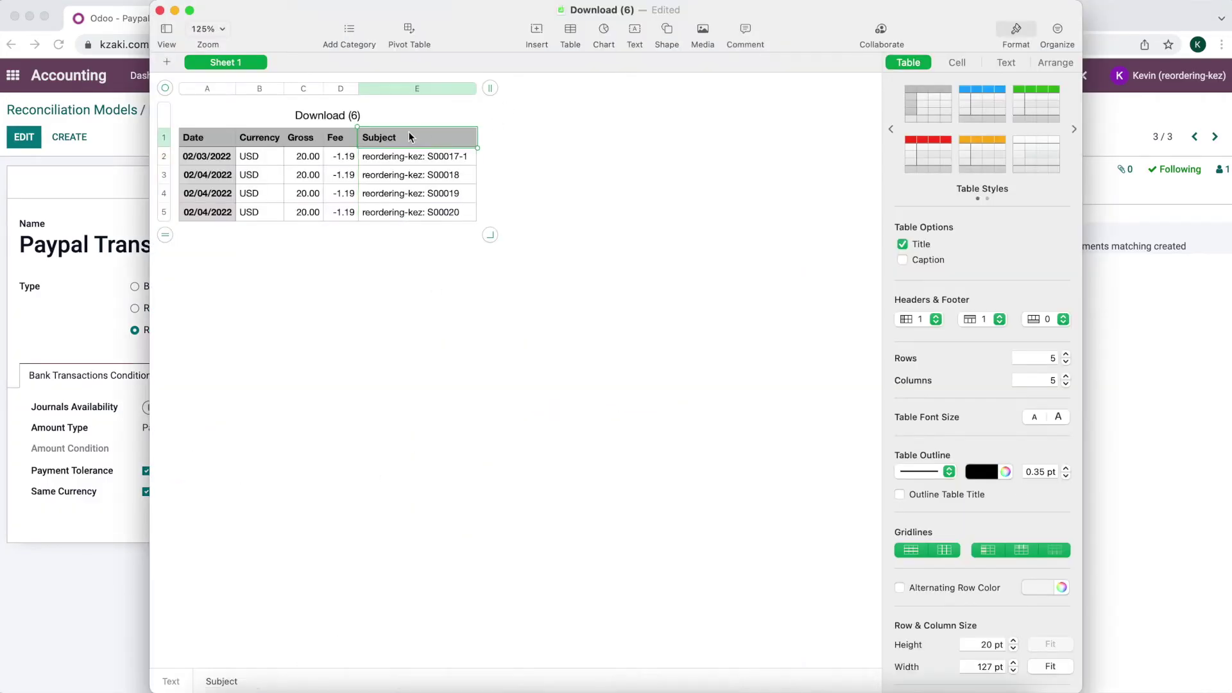
{"action": "type", "text": "Label"}
{"action": "key", "text": "Return"}
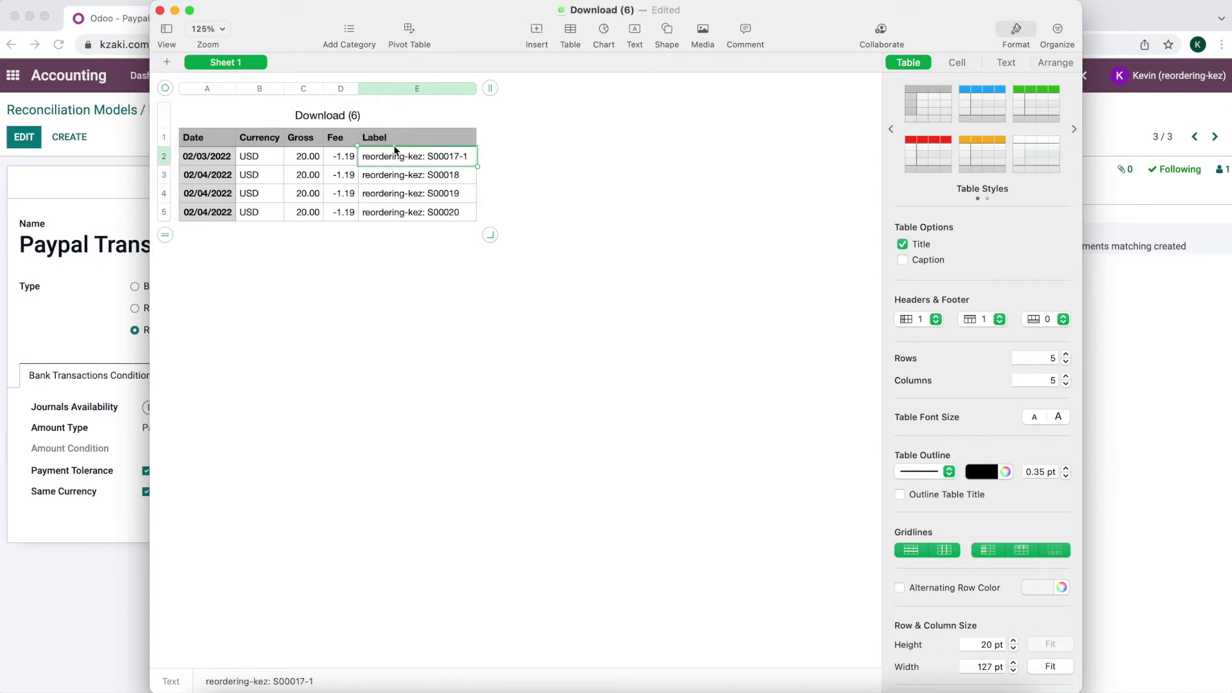
Examine the Label and Gross columns of the report and the order references in its first two entries
{"action": "left_click_drag", "start_coordinate": [410, 139], "coordinate": [411, 194]}
{"action": "left_click_drag", "start_coordinate": [313, 141], "coordinate": [313, 214]}
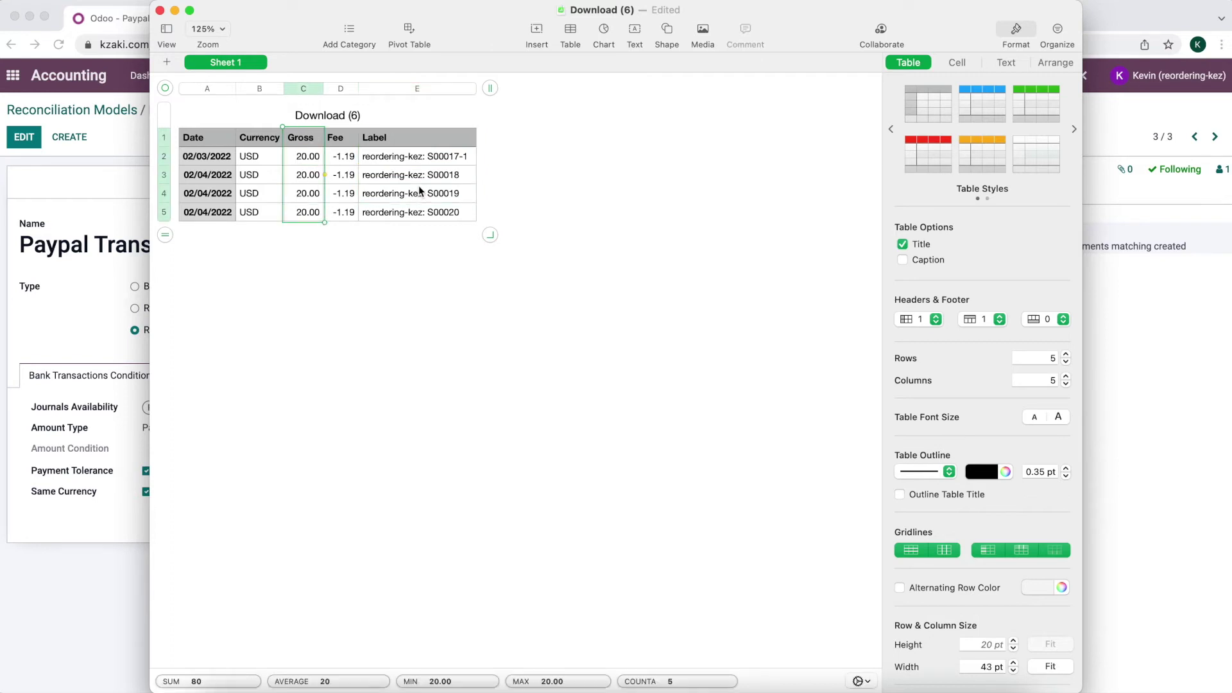
{"action": "left_click", "coordinate": [406, 163]}
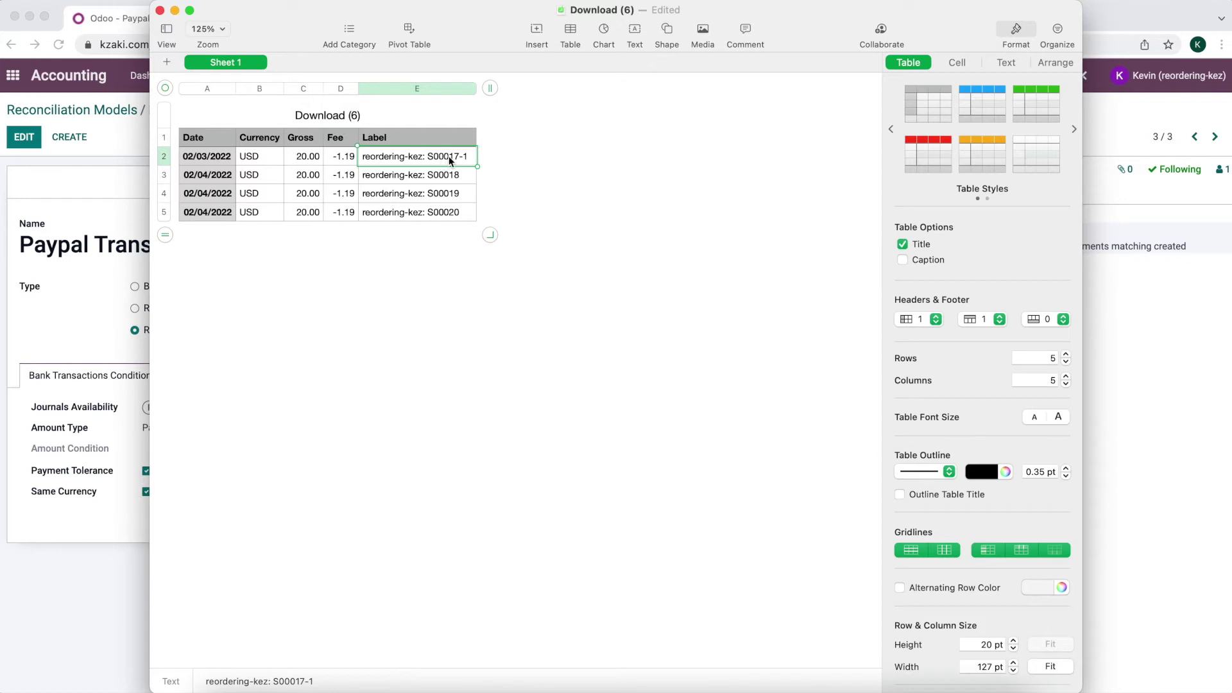
{"action": "left_click", "coordinate": [460, 179]}
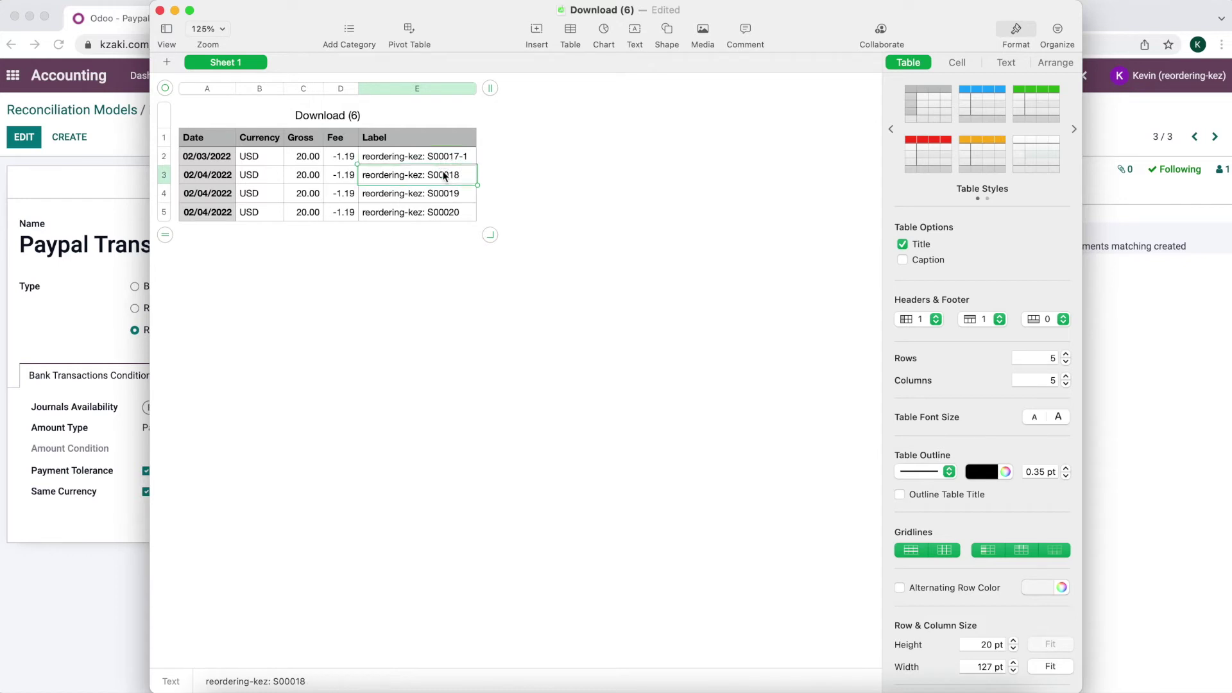
Switch back to Odoo and open the statement import for the Paypal journal from the Accounting dashboard
{"action": "left_click", "coordinate": [106, 187]}
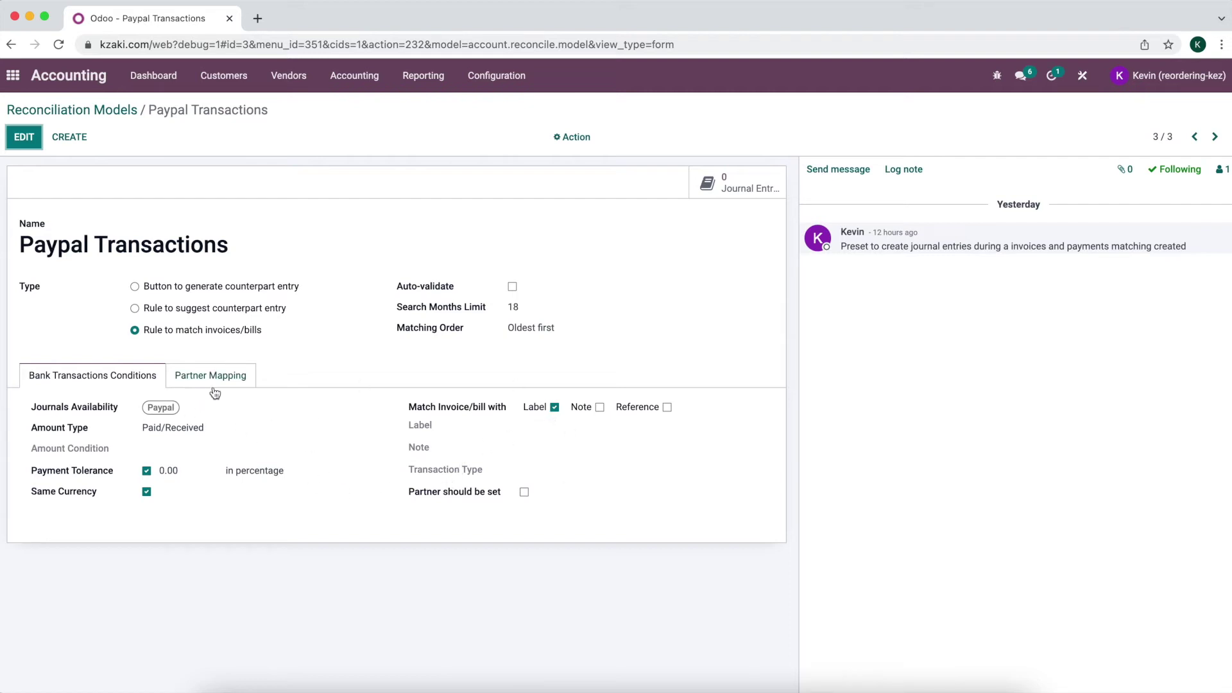
{"action": "left_click", "coordinate": [145, 75]}
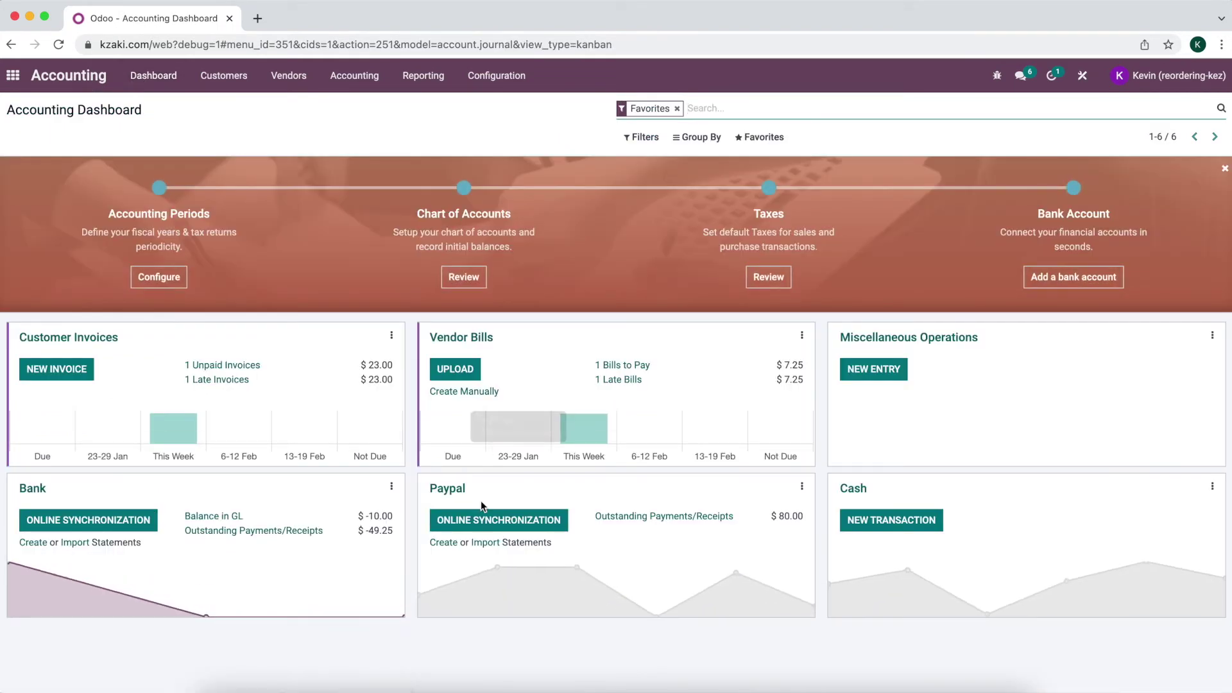
{"action": "left_click", "coordinate": [489, 544]}
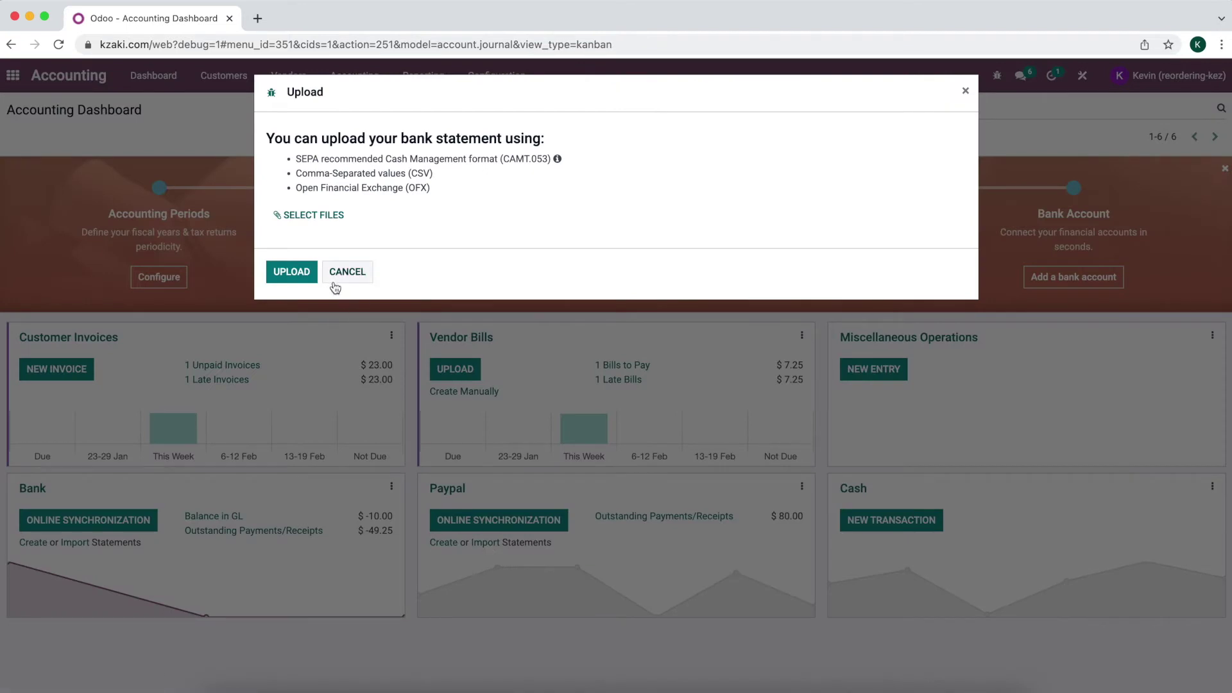
Switch to the Numbers report and examine the Gross and Fee amounts of the four transactions
{"action": "left_click", "coordinate": [330, 681]}
{"action": "left_click", "coordinate": [363, 163]}
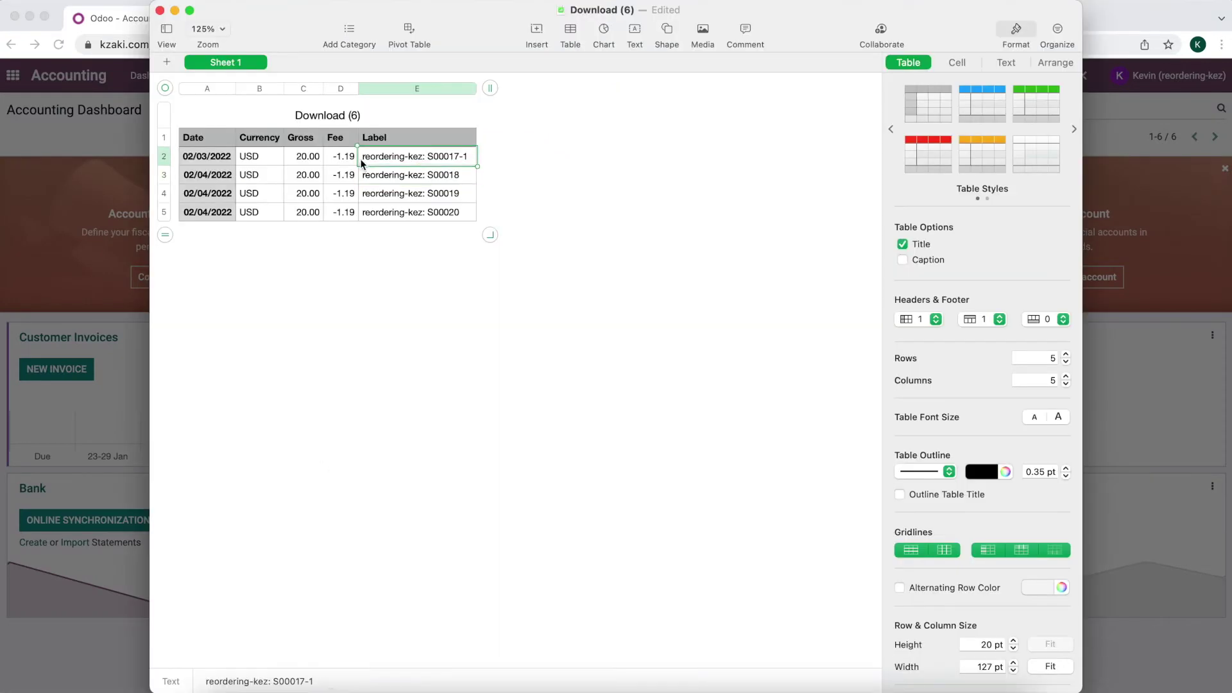
{"action": "left_click", "coordinate": [325, 154]}
{"action": "left_click_drag", "start_coordinate": [309, 158], "coordinate": [304, 199]}
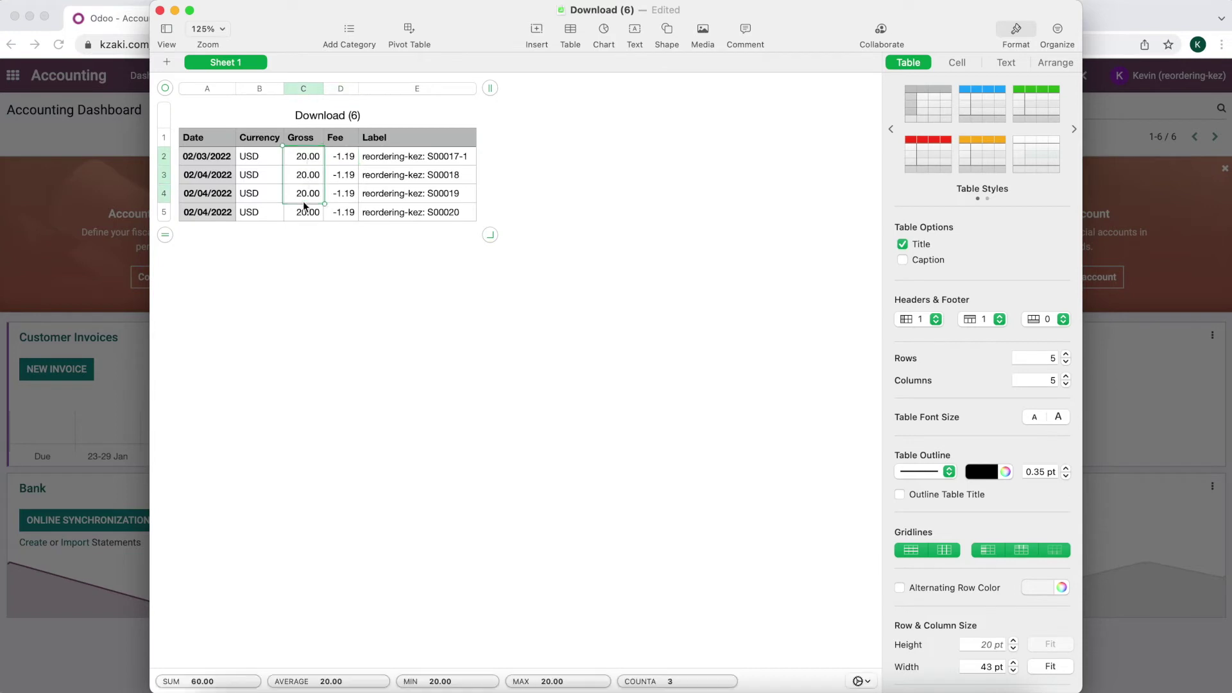
{"action": "left_click", "coordinate": [339, 160]}
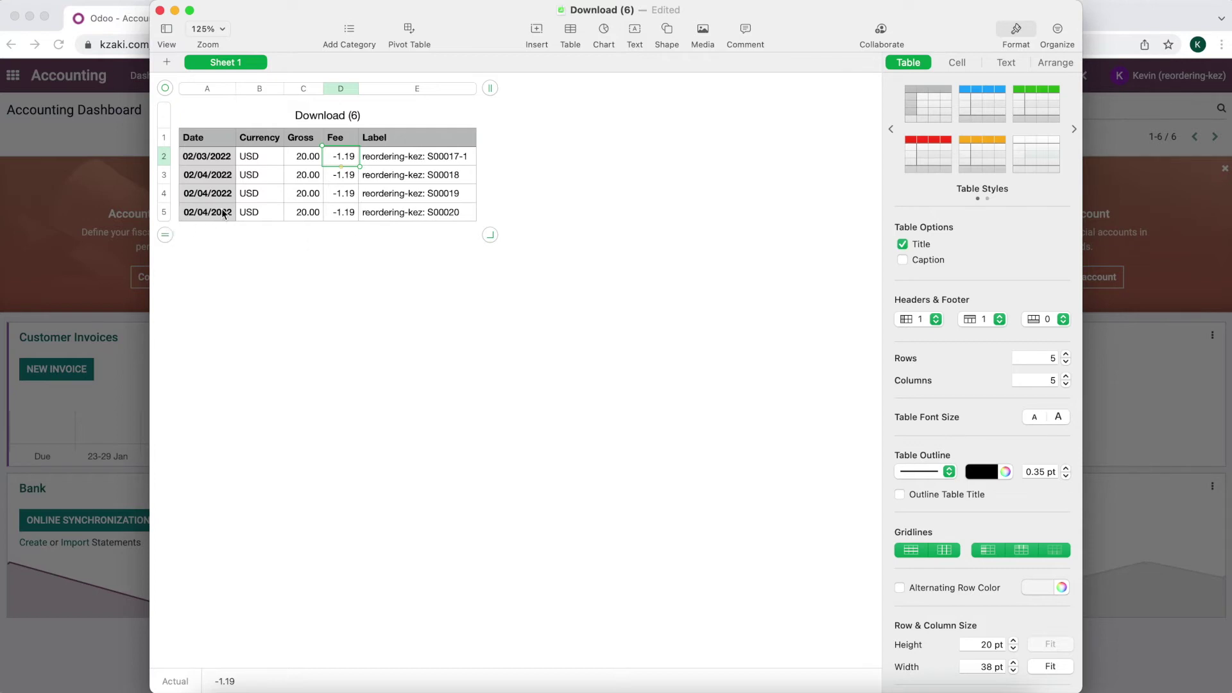
{"action": "left_click_drag", "start_coordinate": [300, 158], "coordinate": [295, 204]}
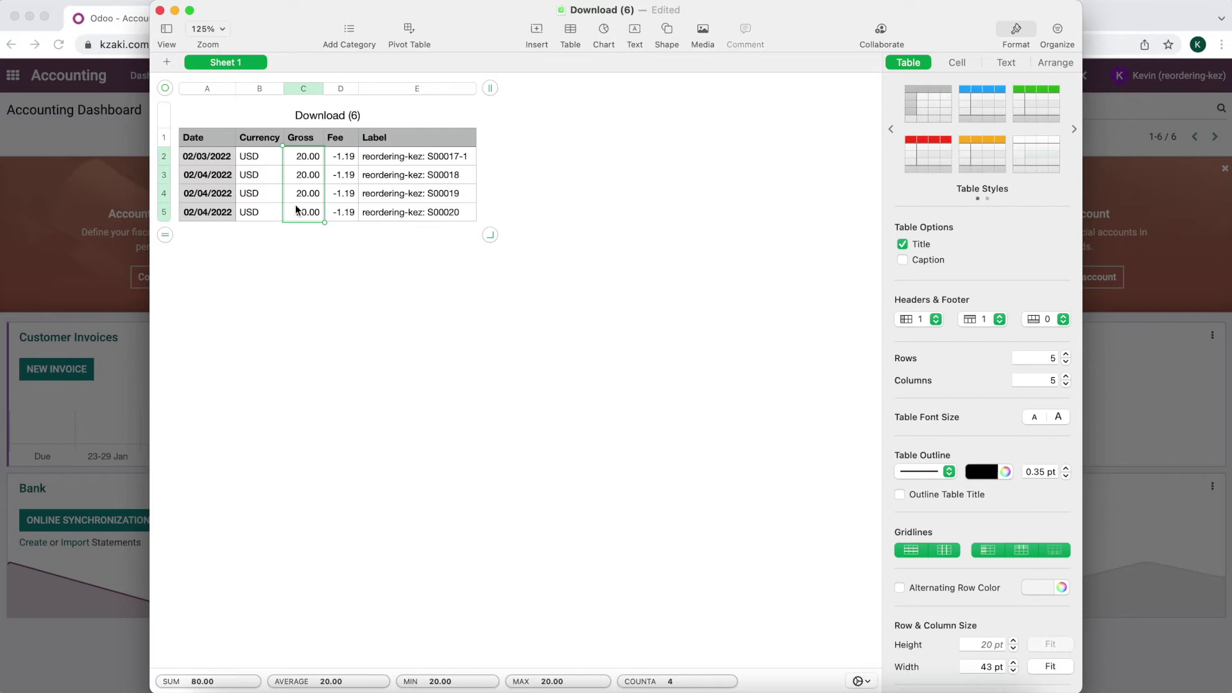
{"action": "left_click_drag", "start_coordinate": [344, 154], "coordinate": [344, 211]}
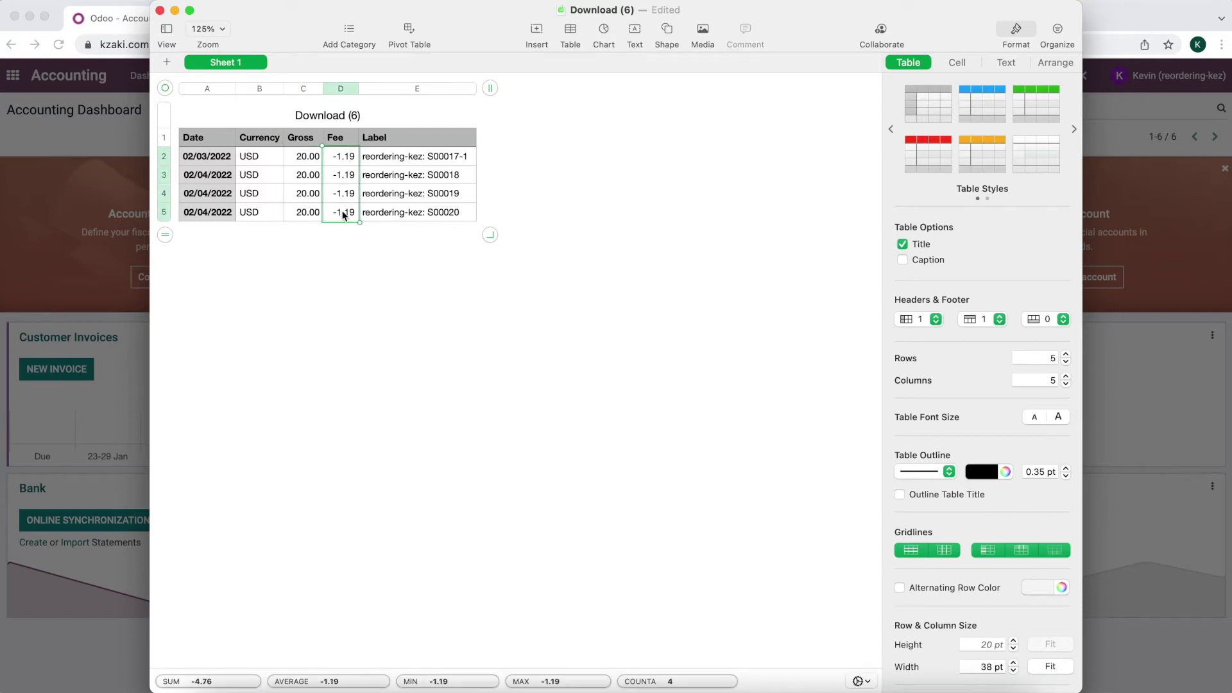
Add a sixth row to the report table and set its Date to 02/04/2022
{"action": "left_click", "coordinate": [165, 236]}
{"action": "left_click", "coordinate": [207, 231]}
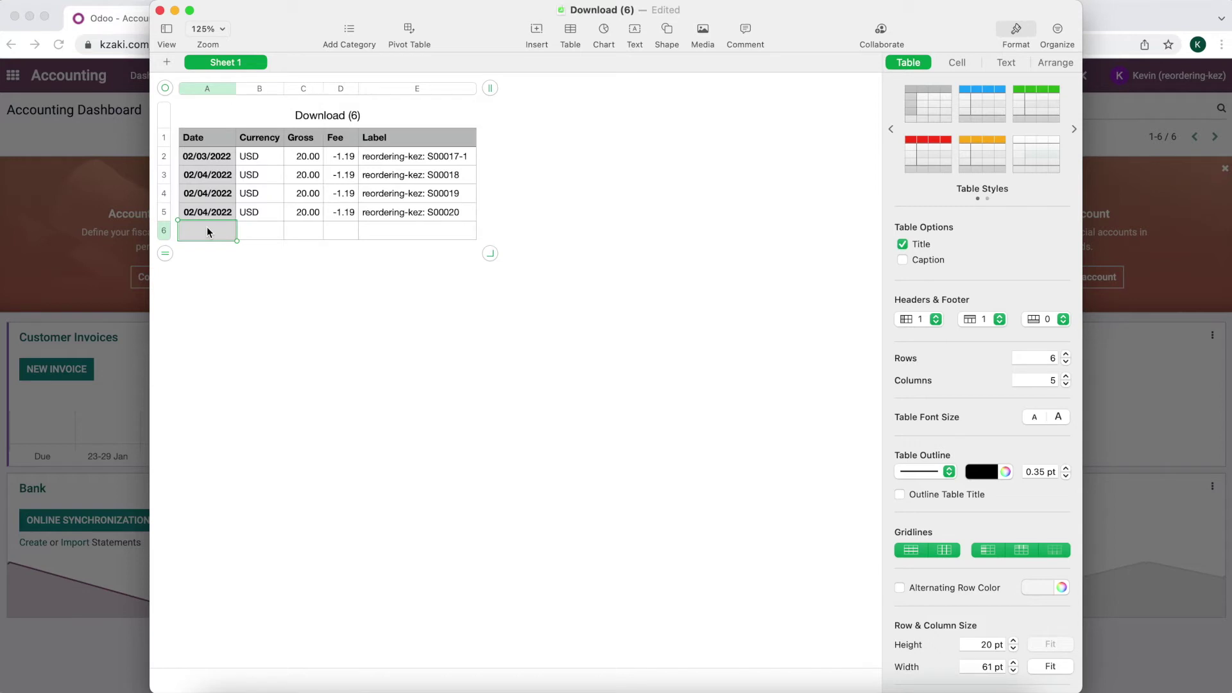
{"action": "type", "text": "02/04/2022"}
{"action": "key", "text": "Tab"}
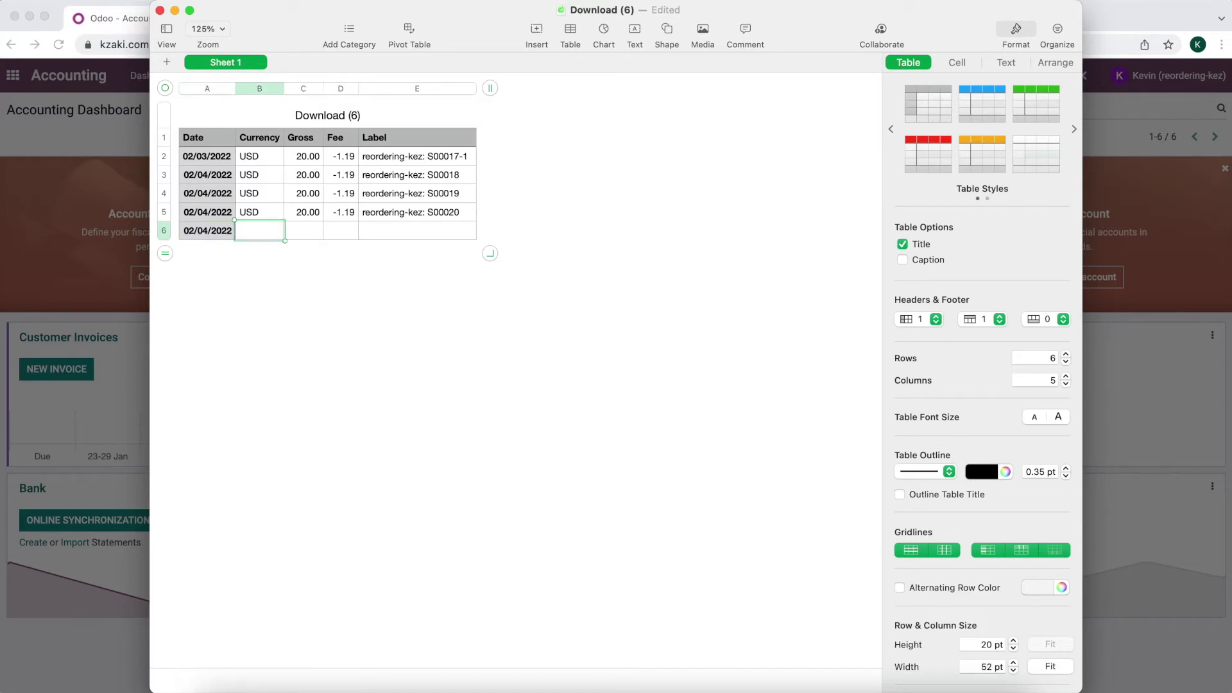
Set the new row's Label to "PayPal Fees"
{"action": "left_click", "coordinate": [369, 229]}
{"action": "type", "text": "Pay"}
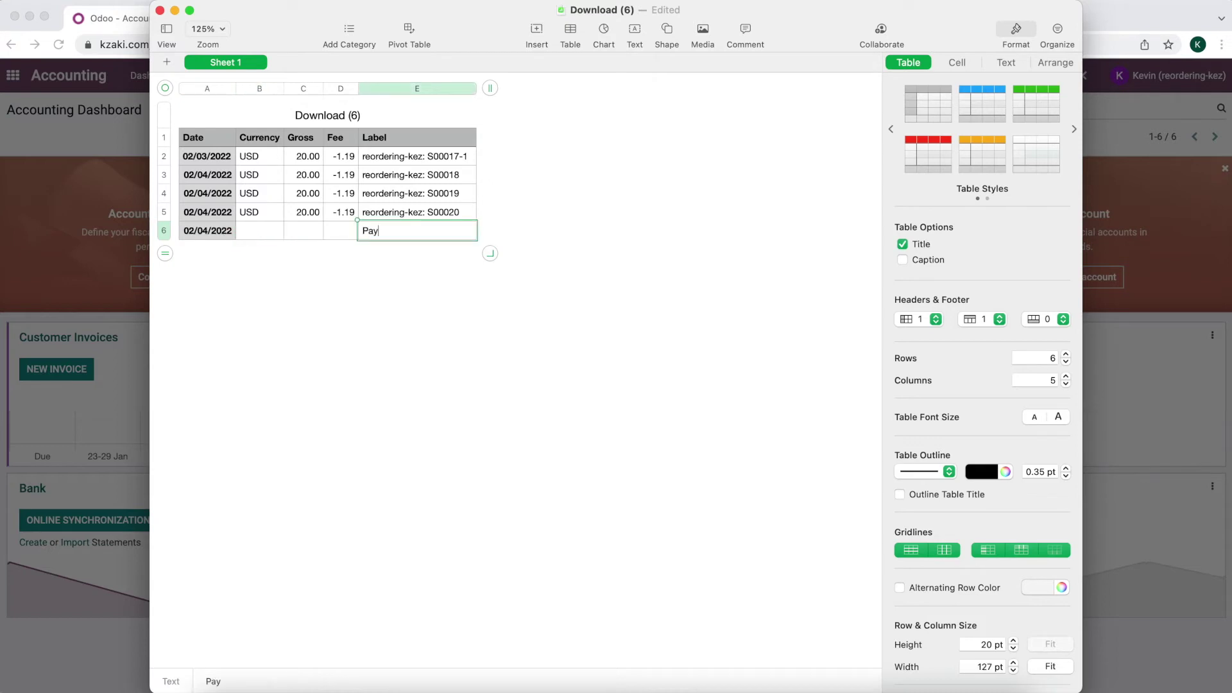
{"action": "type", "text": "Pal Fee"}
{"action": "key", "text": "BackSpace"}
{"action": "key", "text": "BackSpace"}
{"action": "key", "text": "BackSpace"}
{"action": "key", "text": "BackSpace"}
{"action": "key", "text": "BackSpace"}
{"action": "type", "text": "l Feees"}
{"action": "double_click", "coordinate": [405, 231]}
{"action": "key", "text": "BackSpace"}
{"action": "type", "text": "Fees"}
Sum the four transaction fees, D2:D5, in the Fee cell of the PayPal Fees row
{"action": "left_click", "coordinate": [345, 230]}
{"action": "type", "text": "=sum"}
{"action": "key", "text": "Return"}
{"action": "left_click_drag", "start_coordinate": [340, 156], "coordinate": [340, 216]}
{"action": "key", "text": "Return"}
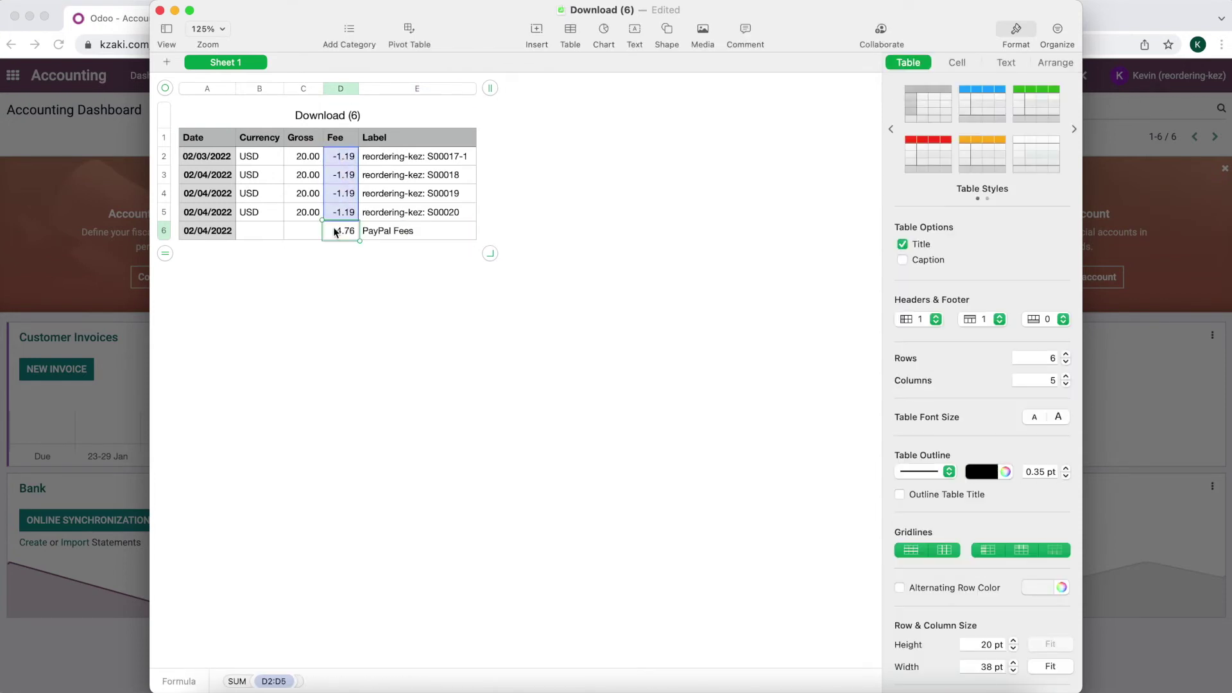
Try to copy the Fee total into the Gross cell of the PayPal Fees row
{"action": "left_click", "coordinate": [311, 236]}
{"action": "left_click", "coordinate": [340, 233]}
{"action": "key", "text": "super+c"}
{"action": "left_click", "coordinate": [307, 227]}
{"action": "key", "text": "super+v"}
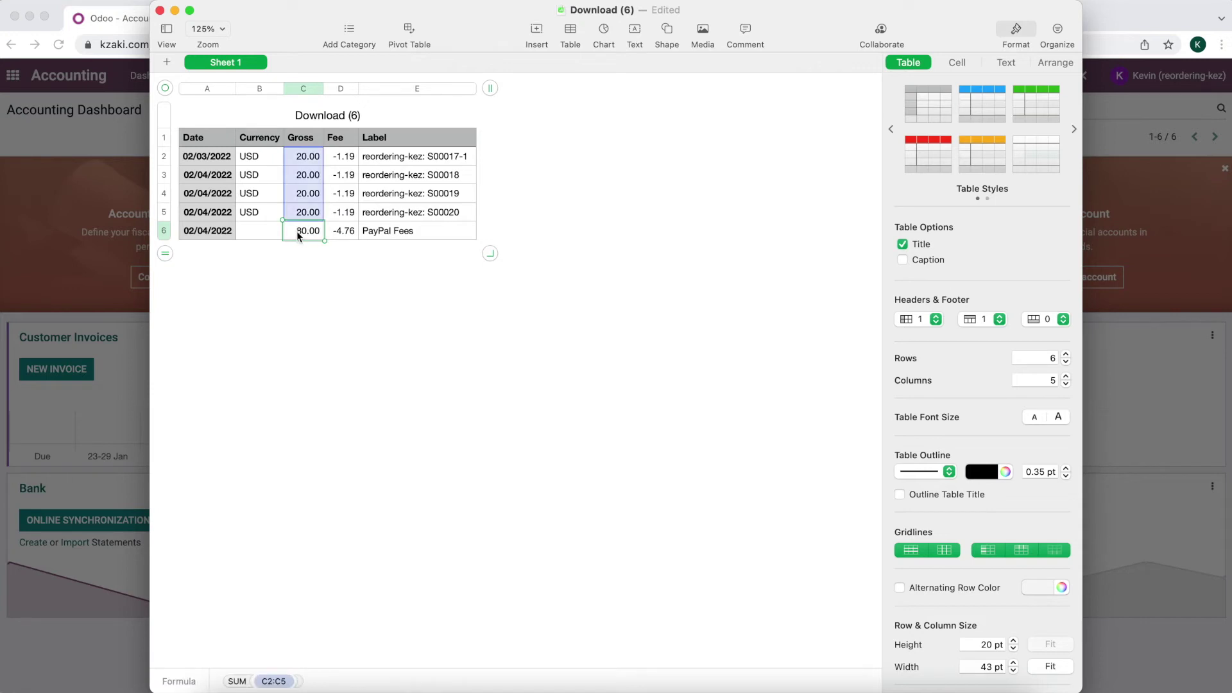
Set the PayPal Fees row's Gross to -4.76 and its Currency to USD
{"action": "key", "text": "BackSpace"}
{"action": "type", "text": "-4.76"}
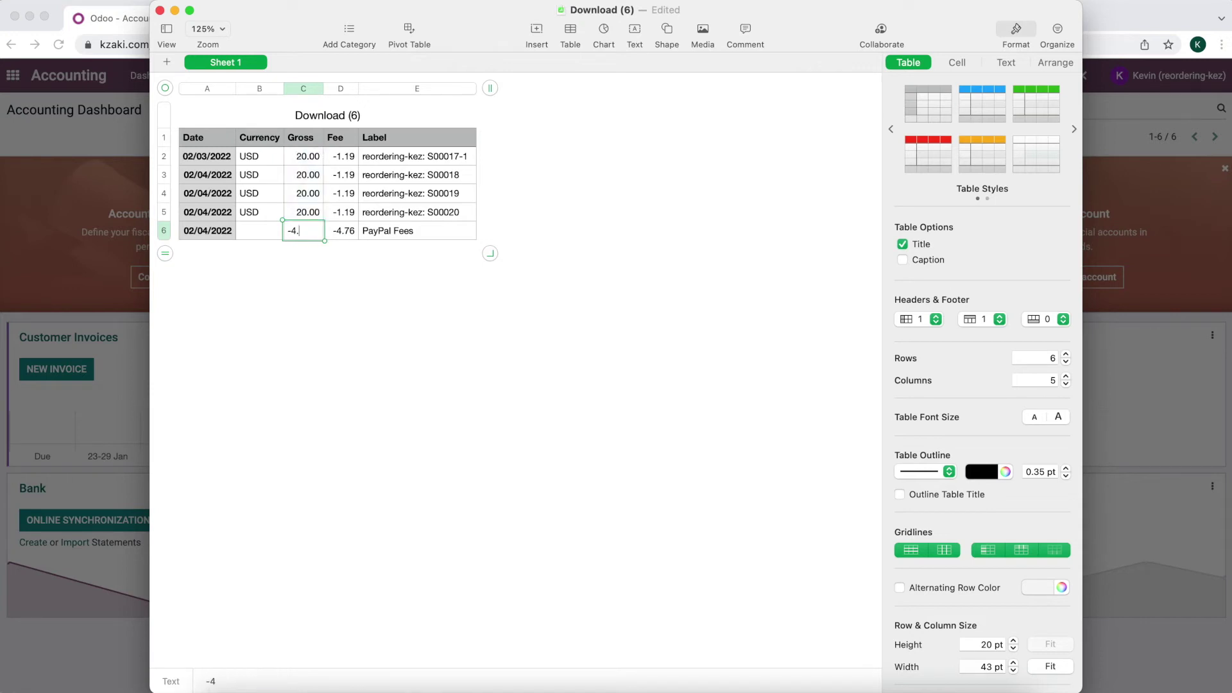
{"action": "left_click", "coordinate": [269, 233]}
{"action": "type", "text": "USD"}
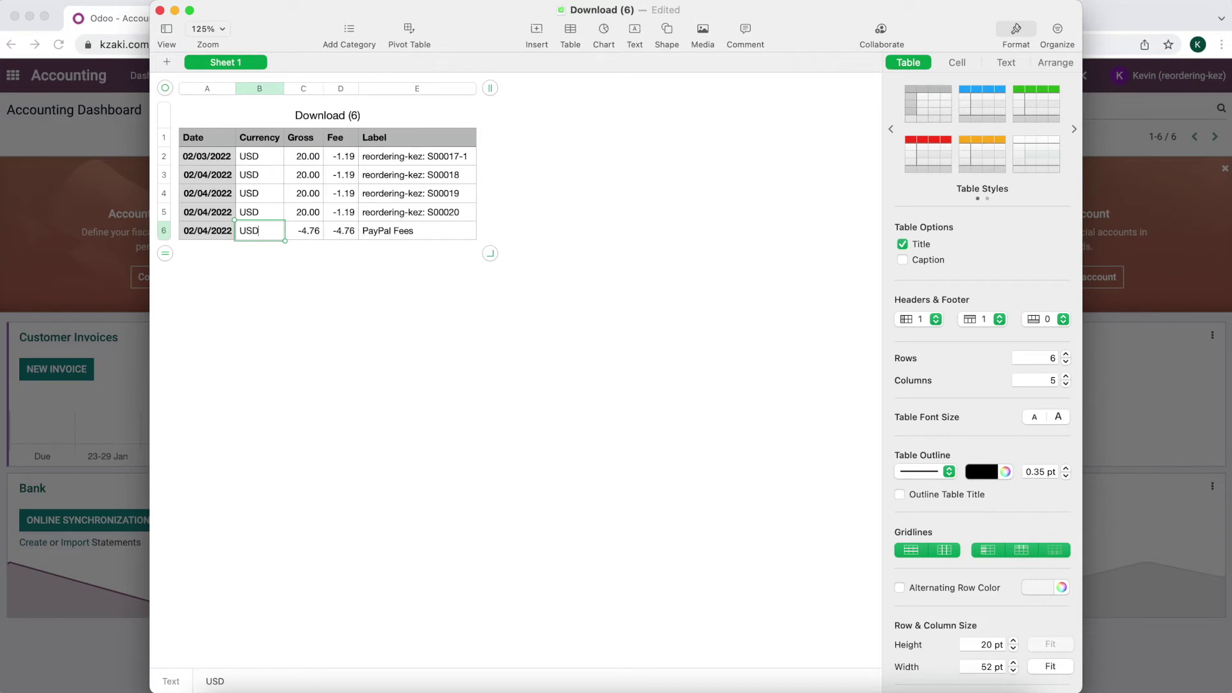
{"action": "left_click", "coordinate": [332, 213]}
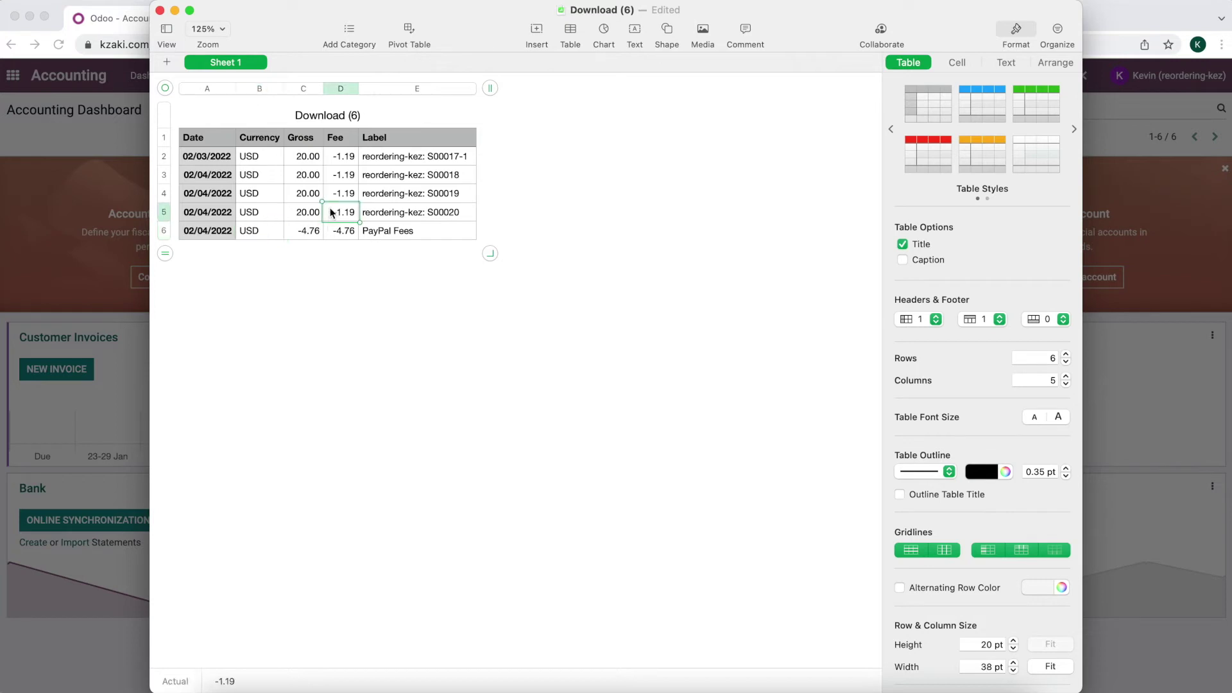
{"action": "left_click", "coordinate": [306, 233]}
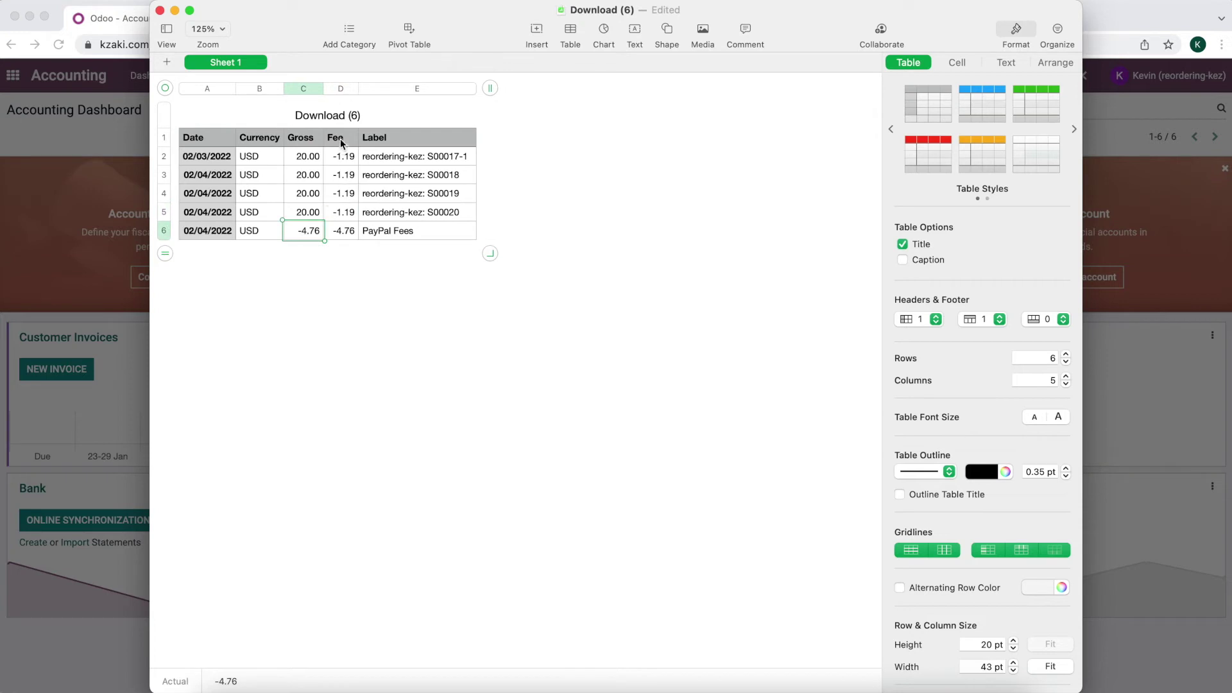
Delete the Fee column from the report table
{"action": "left_click", "coordinate": [333, 89]}
{"action": "left_click", "coordinate": [333, 90]}
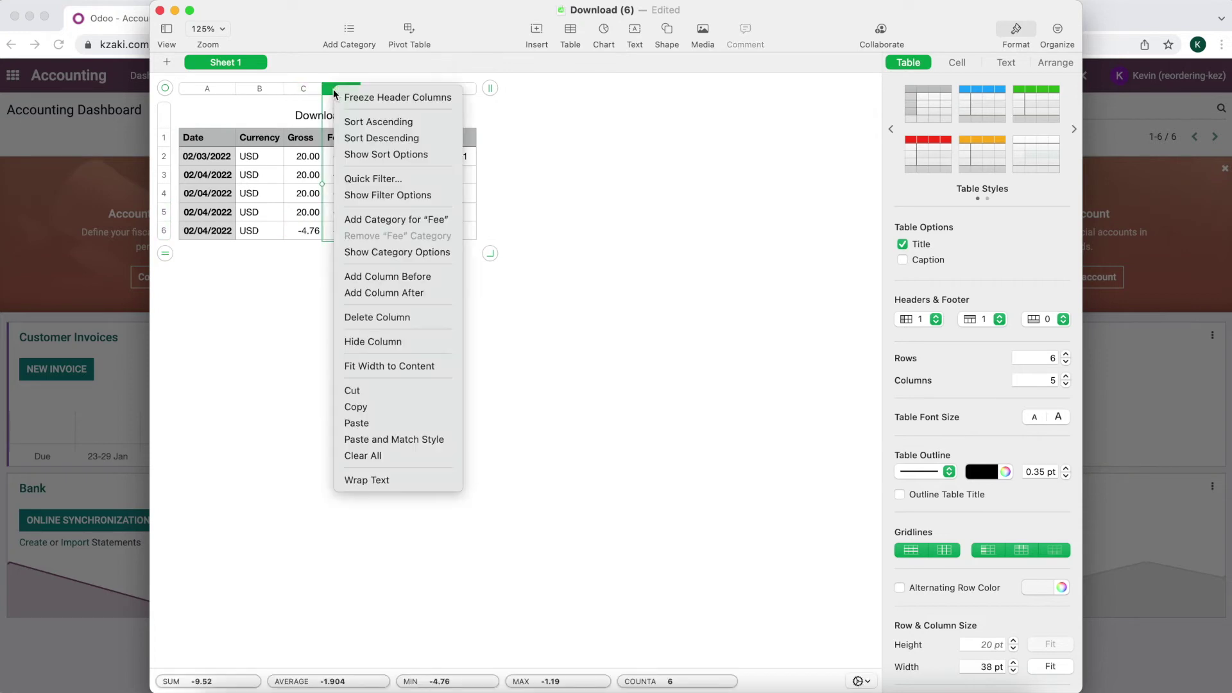
{"action": "left_click", "coordinate": [370, 317]}
{"action": "left_click", "coordinate": [357, 212]}
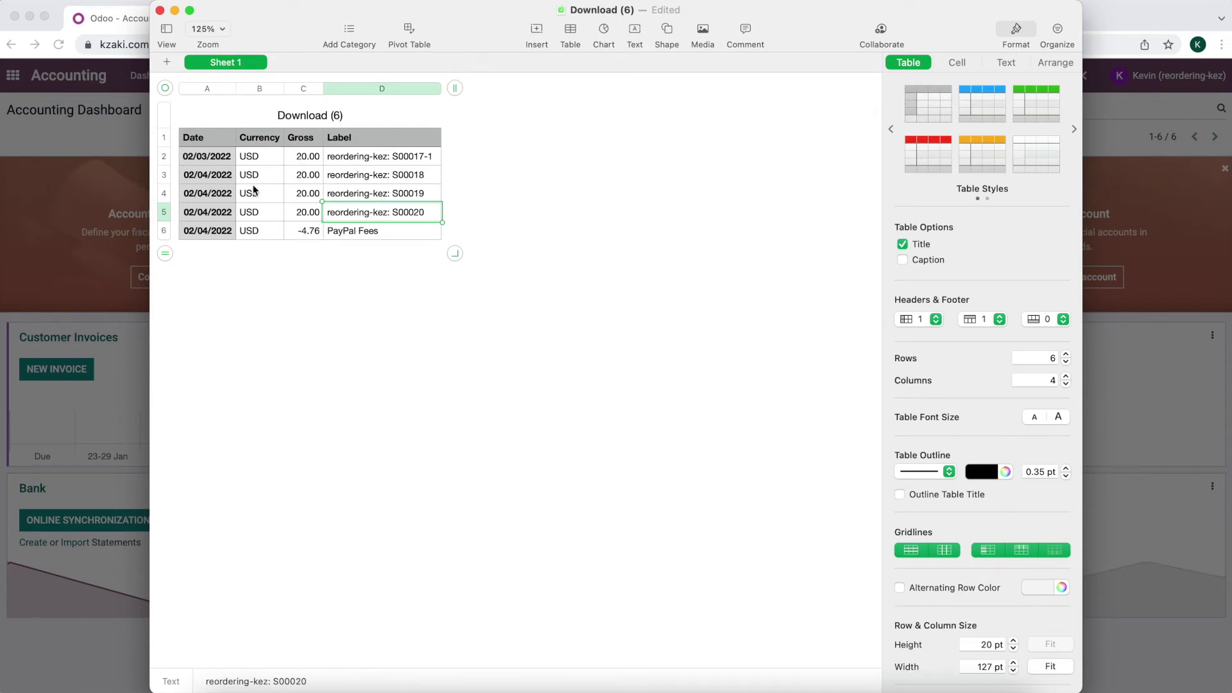
{"action": "left_click", "coordinate": [314, 283]}
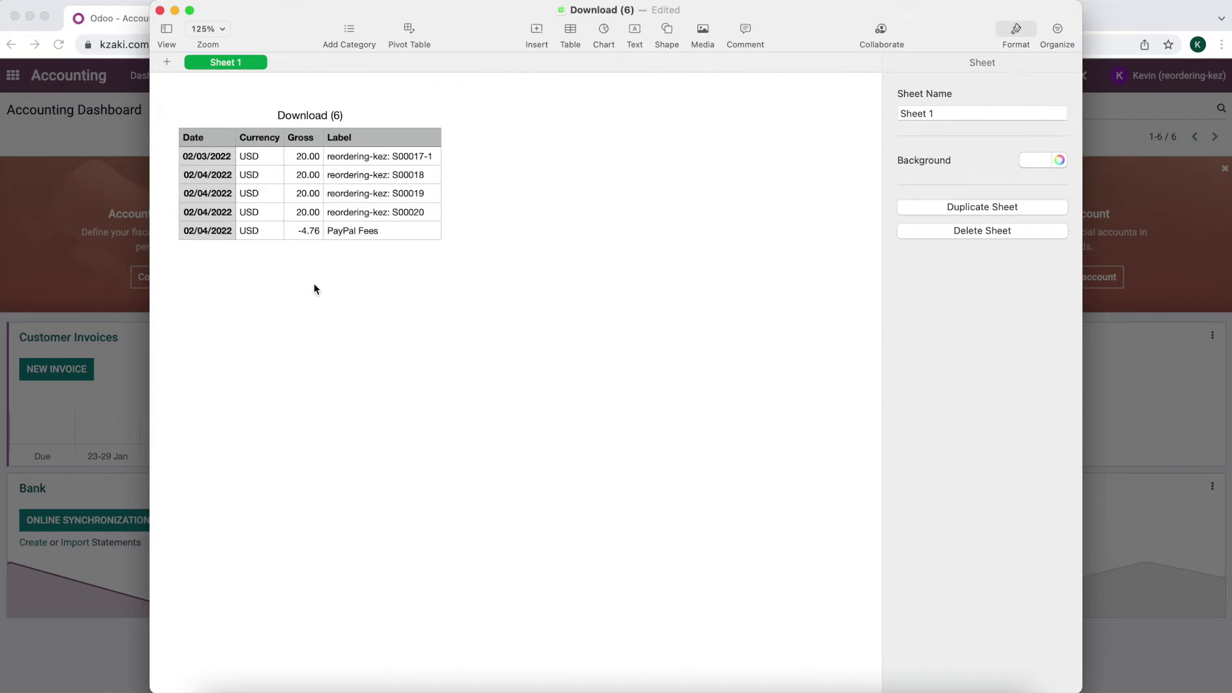
Set up an export of the spreadsheet in CSV format with Unicode (UTF-8) encoding and no table names
{"action": "key", "text": "super+s"}
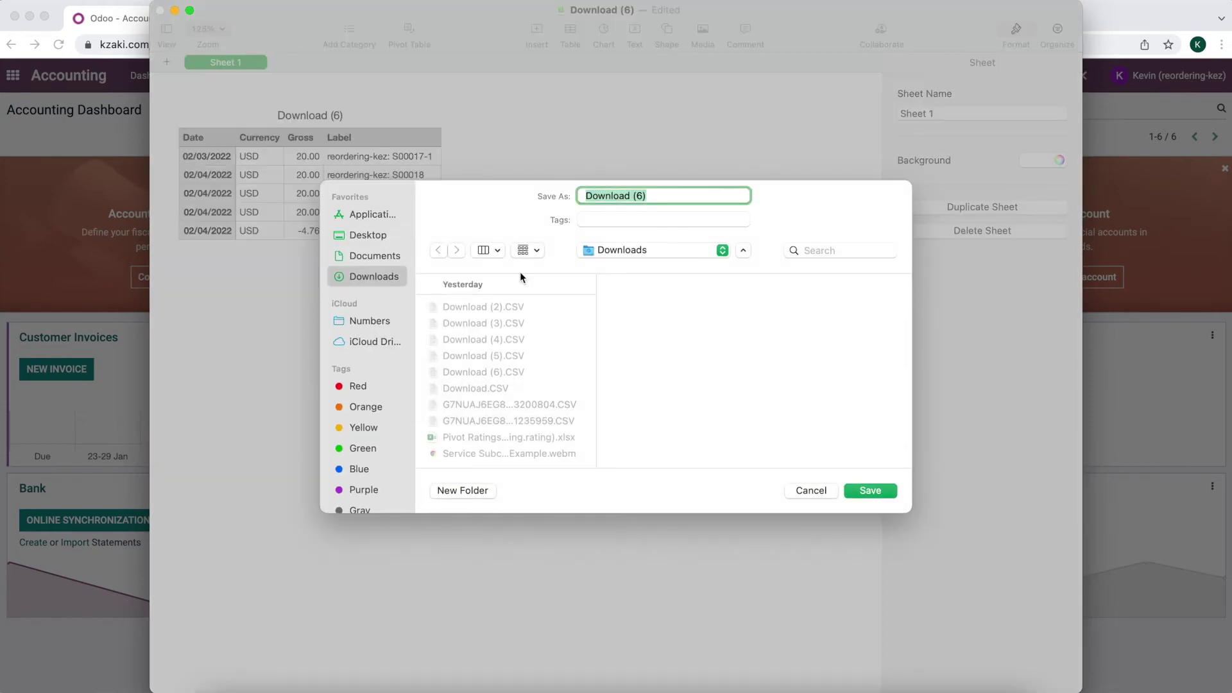
{"action": "left_click", "coordinate": [810, 492]}
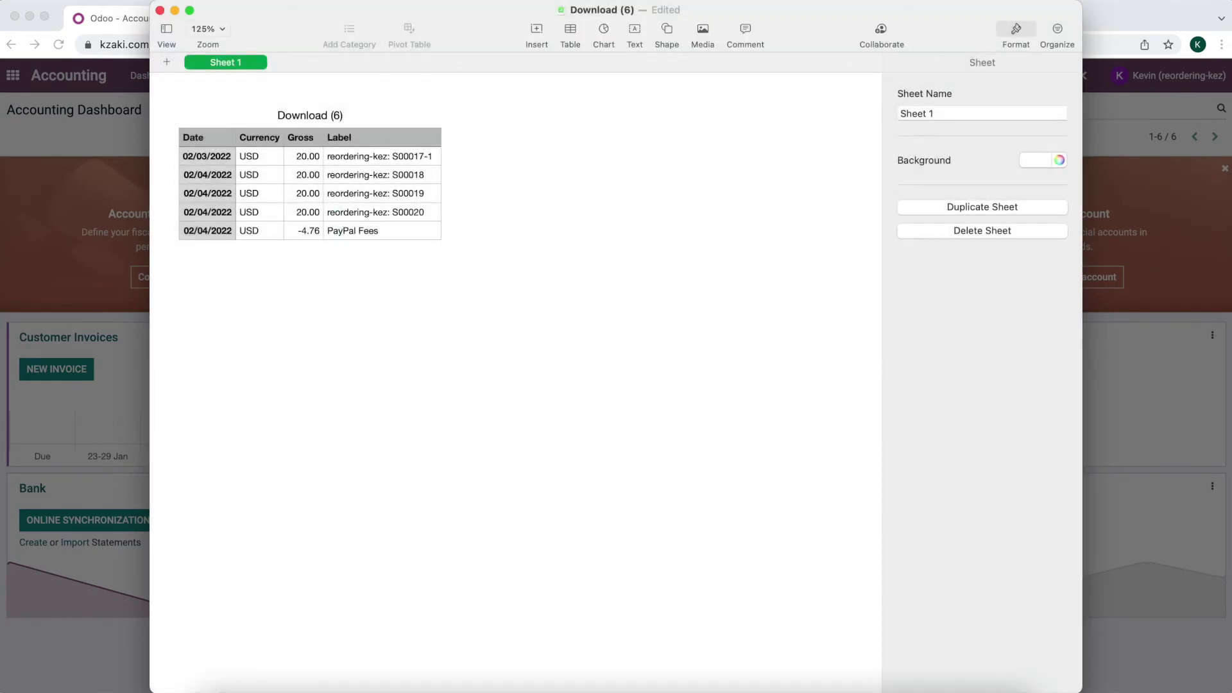
{"action": "left_click", "coordinate": [96, 1]}
{"action": "mouse_move", "coordinate": [152, 172]}
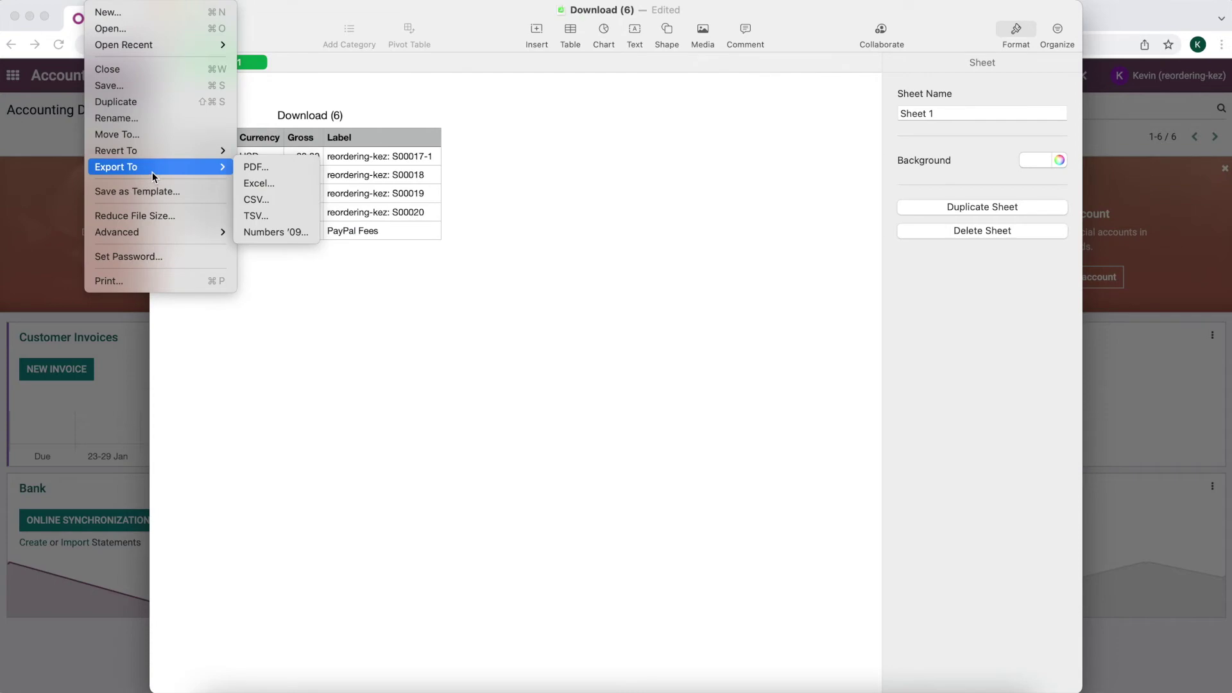
{"action": "left_click", "coordinate": [255, 197]}
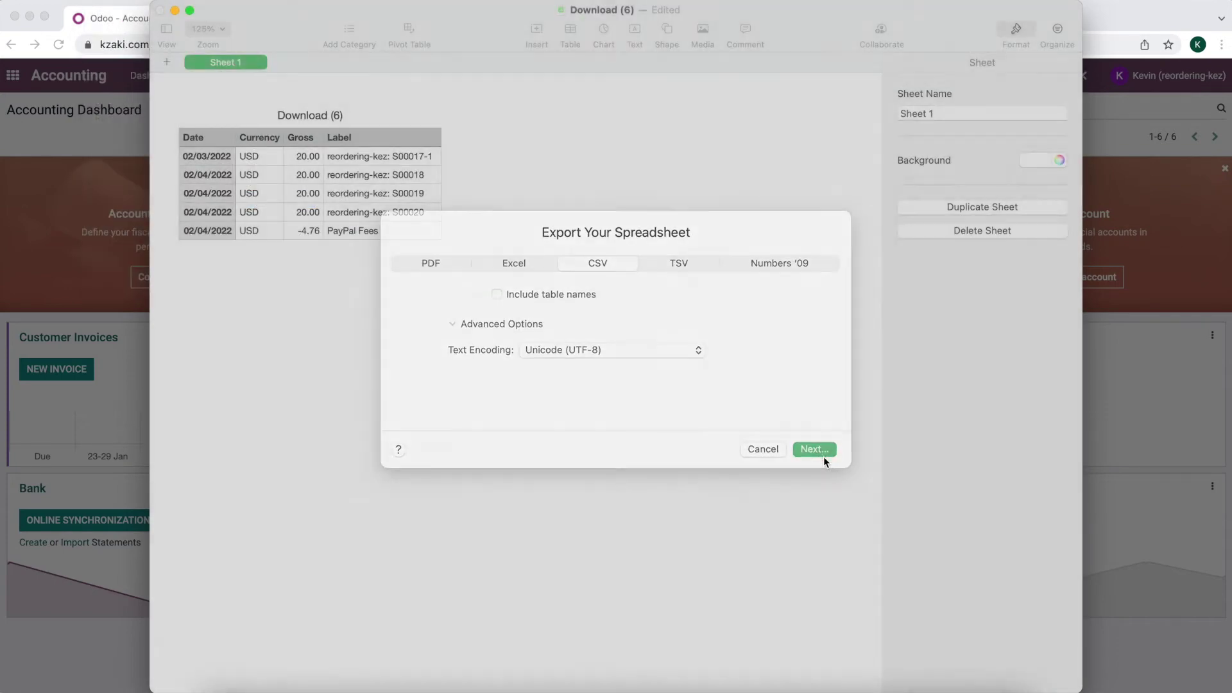
{"action": "left_click", "coordinate": [822, 456]}
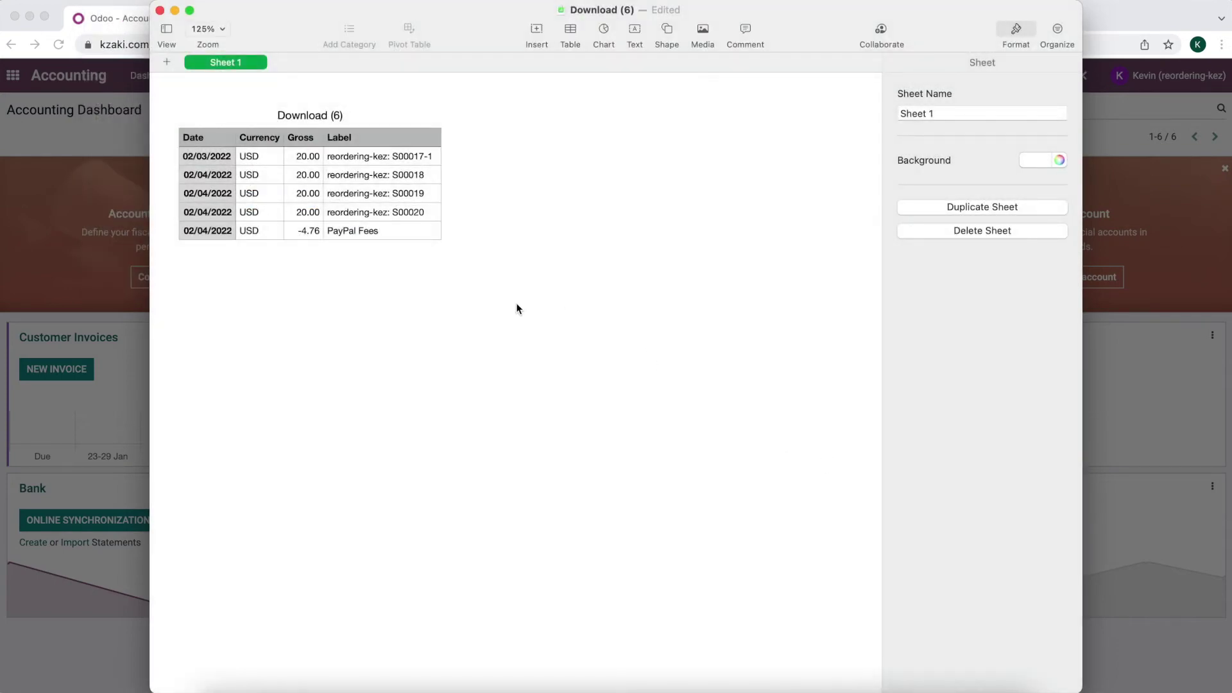
Name the CSV export "Paypal Transactions" and save it in the Downloads folder
{"action": "type", "text": "Payouts"}
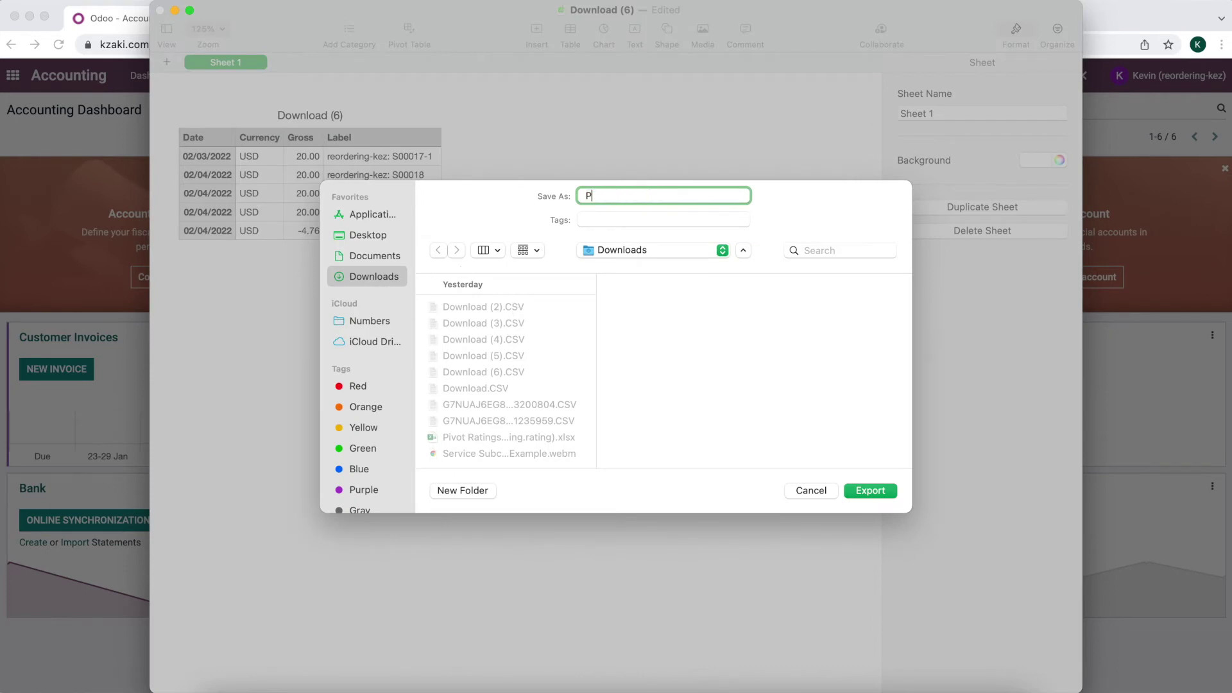
{"action": "key", "text": "BackSpace"}
{"action": "key", "text": "BackSpace"}
{"action": "key", "text": "BackSpace"}
{"action": "key", "text": "BackSpace"}
{"action": "key", "text": "BackSpace"}
{"action": "type", "text": "a"}
{"action": "key", "text": "BackSpace"}
{"action": "type", "text": "ypal Tran"}
{"action": "key", "text": "Return"}
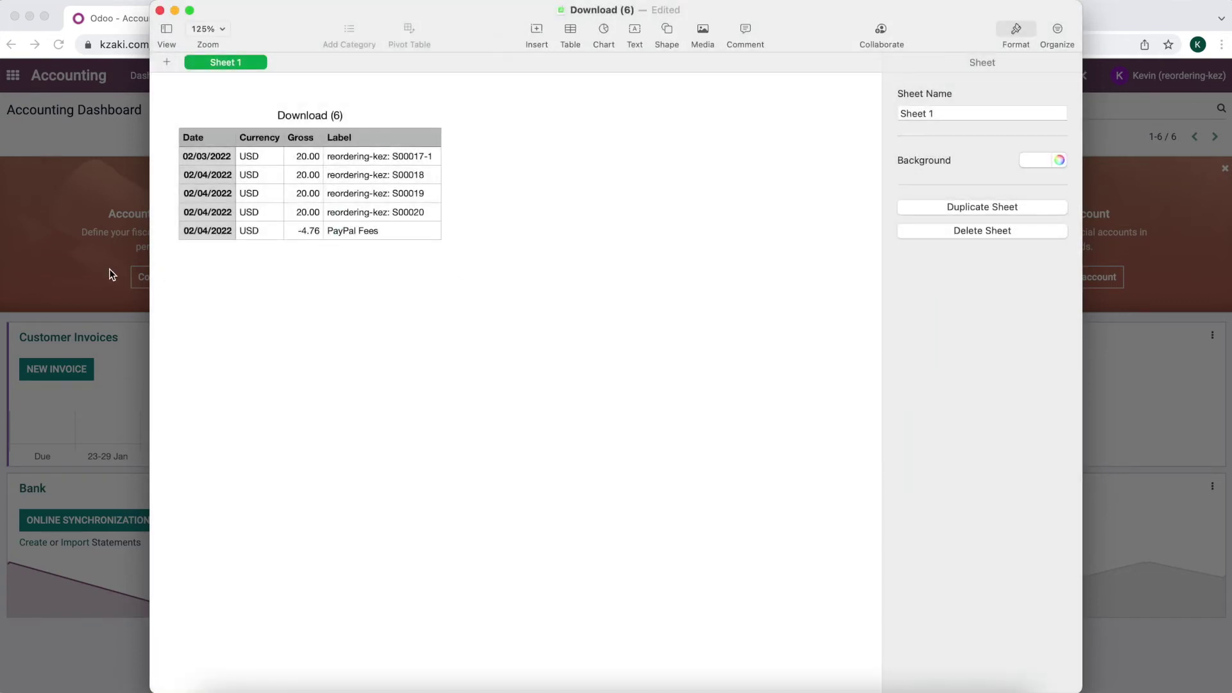
Switch to Odoo, compare a blank Paypal statement's fields with the report columns in Numbers, and return to the Accounting Dashboard
{"action": "key", "text": "super+Tab"}
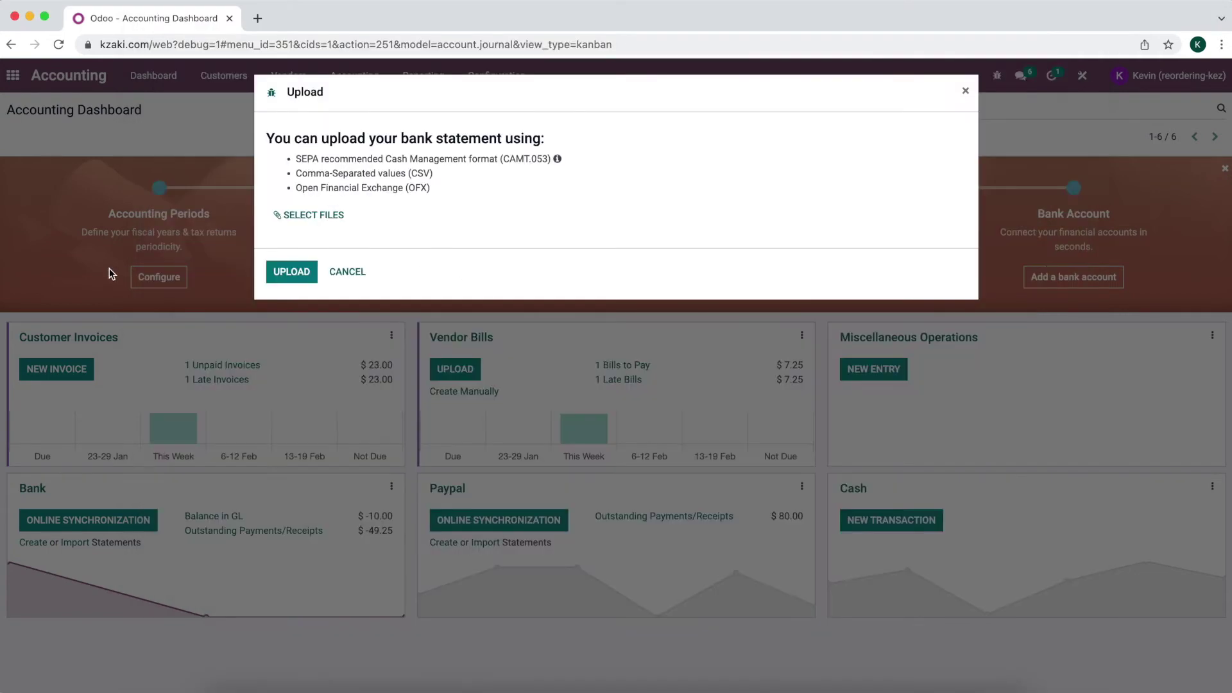
{"action": "left_click", "coordinate": [347, 276]}
{"action": "left_click", "coordinate": [452, 542]}
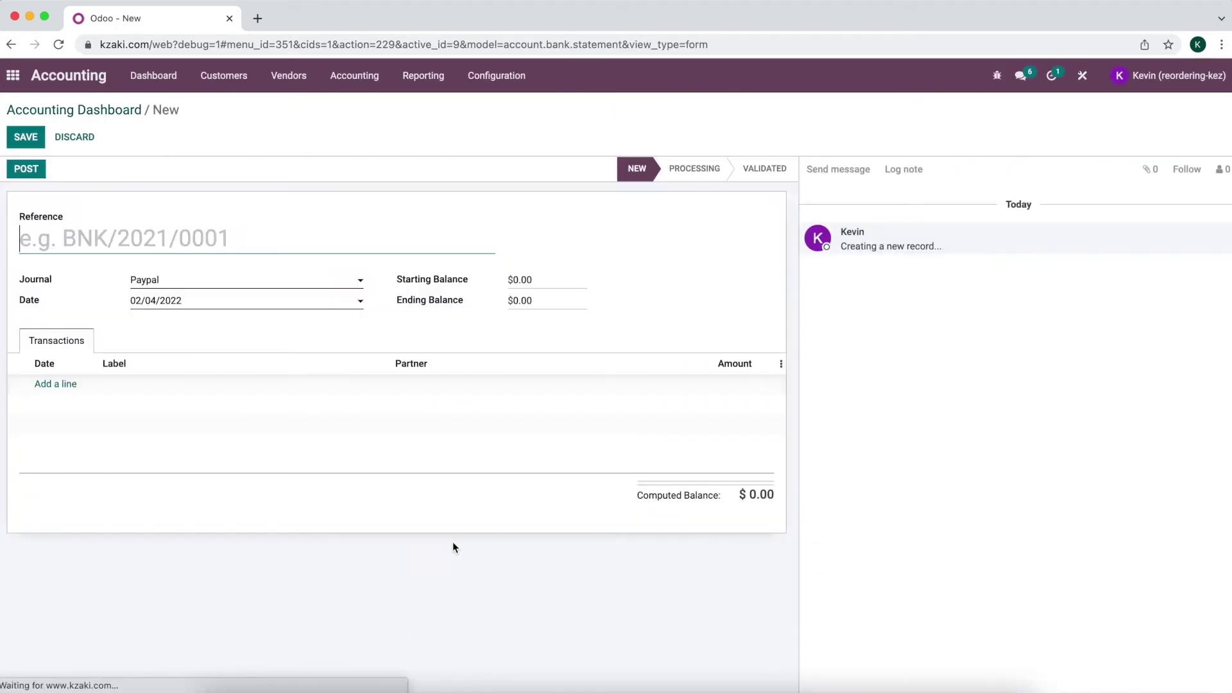
{"action": "mouse_move", "coordinate": [134, 371]}
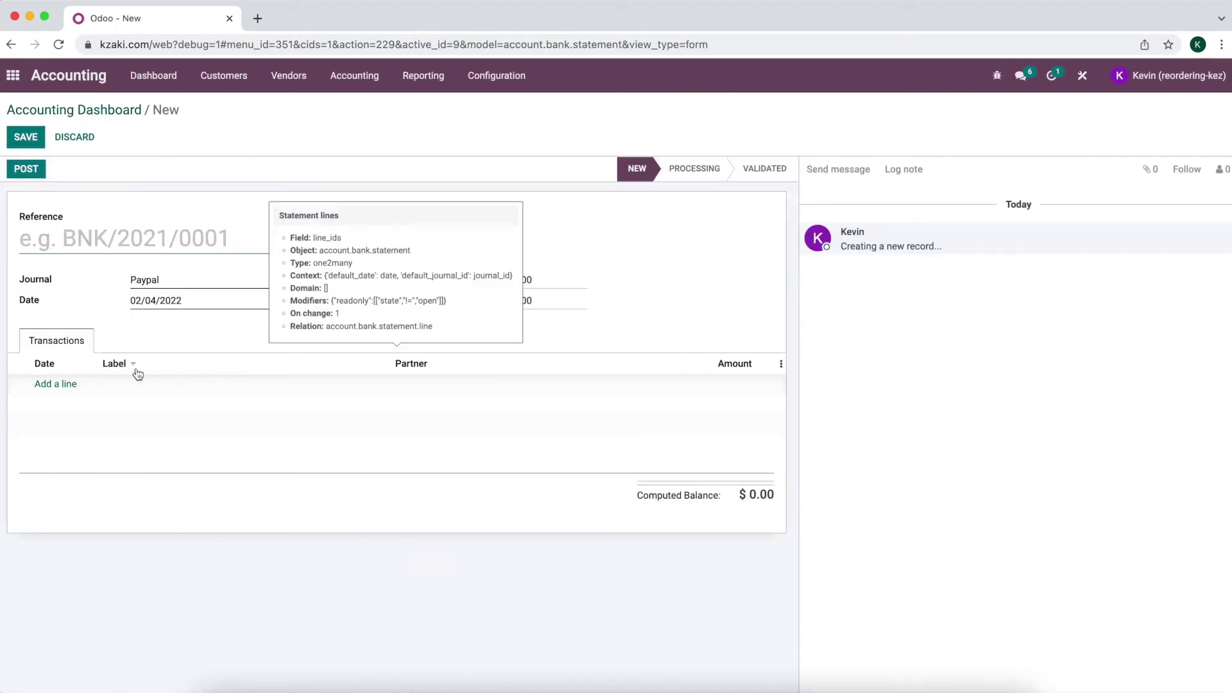
{"action": "key", "text": "super+Tab"}
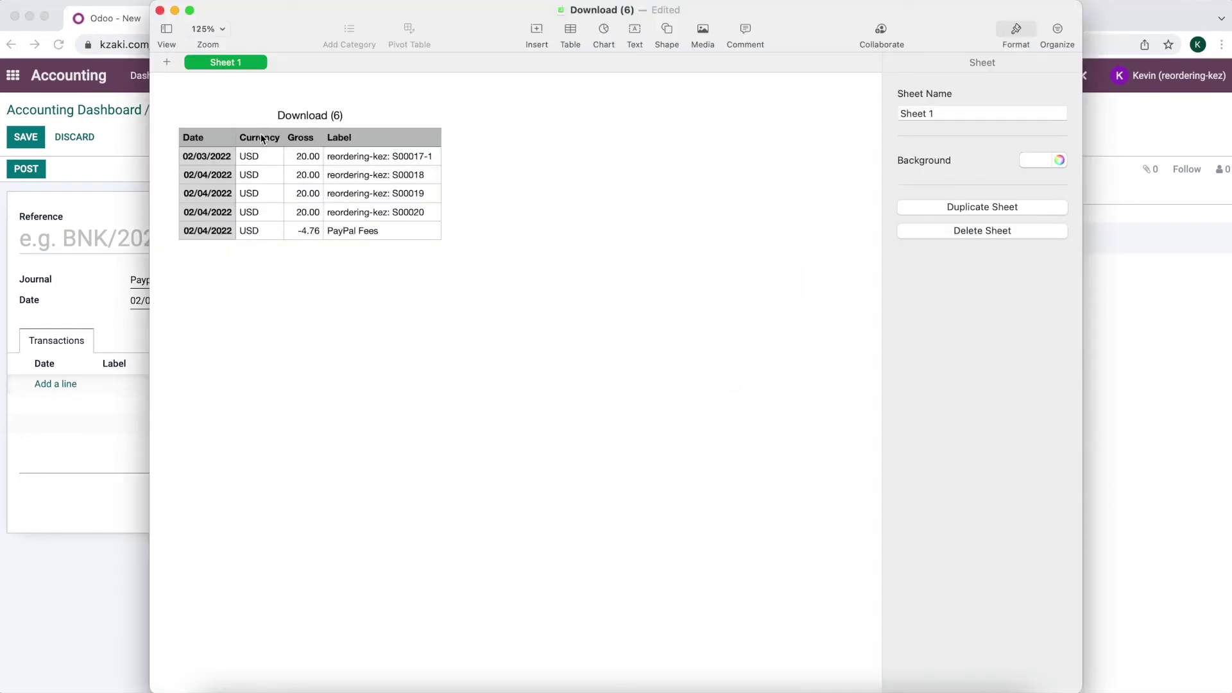
{"action": "left_click", "coordinate": [112, 203]}
{"action": "left_click", "coordinate": [90, 110]}
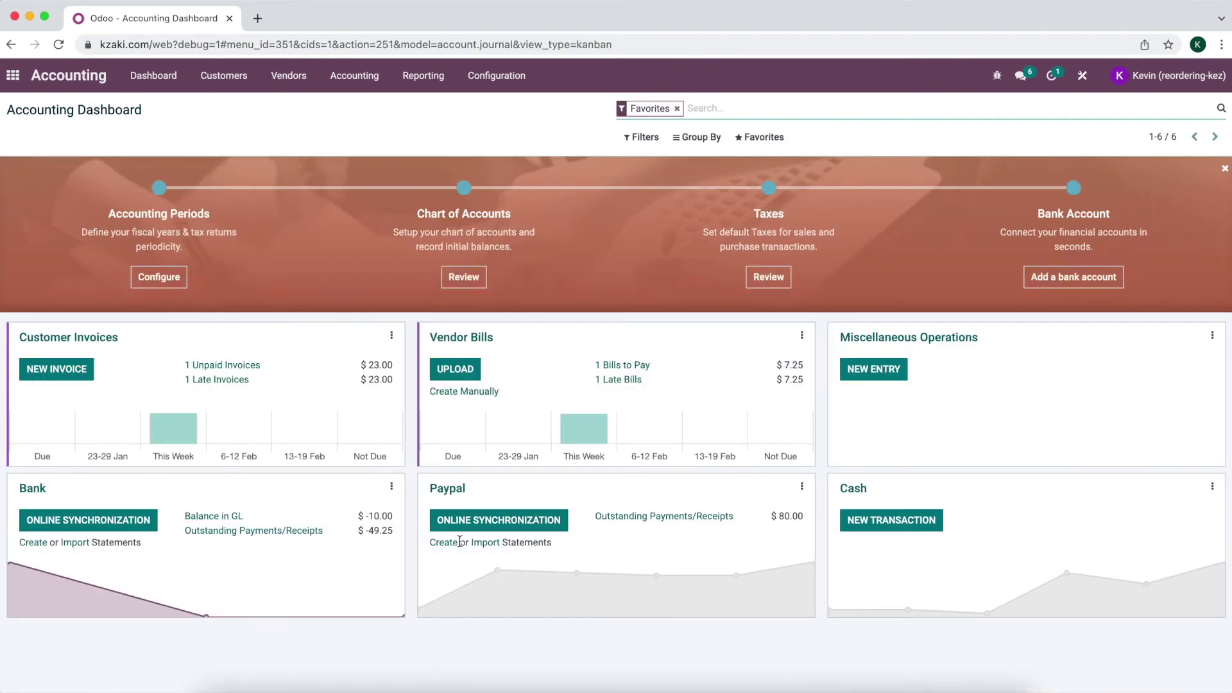
{"action": "left_click", "coordinate": [489, 543]}
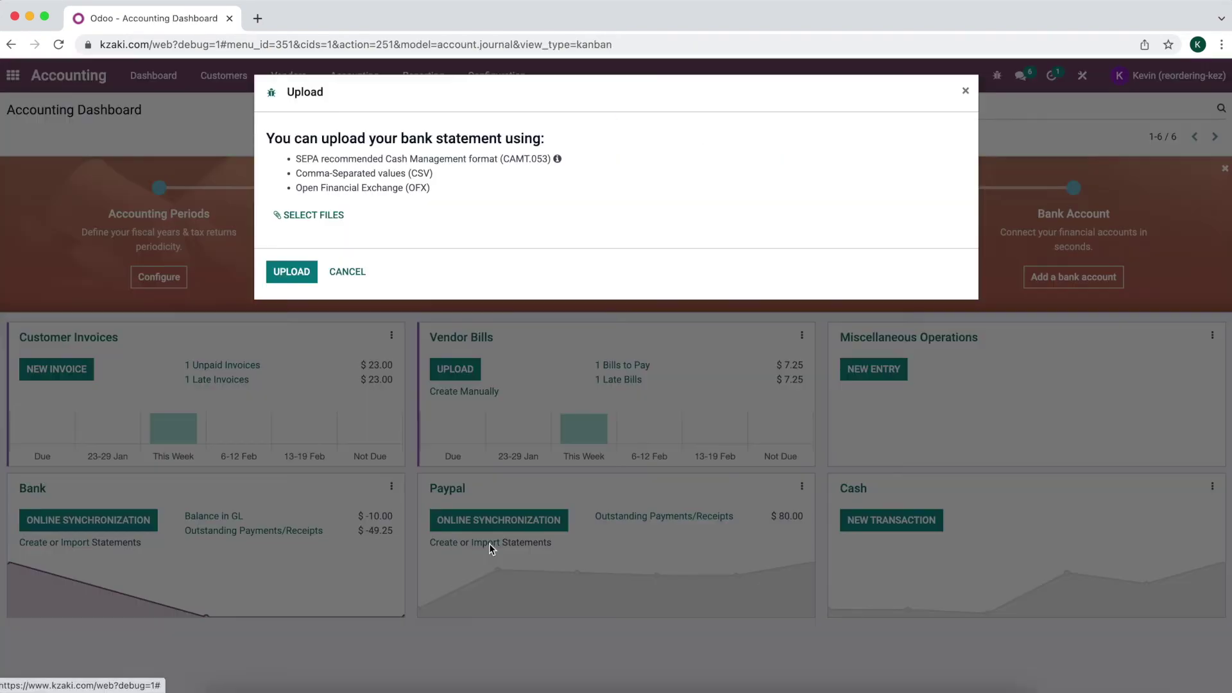
{"action": "left_click", "coordinate": [293, 278]}
{"action": "left_click", "coordinate": [110, 114]}
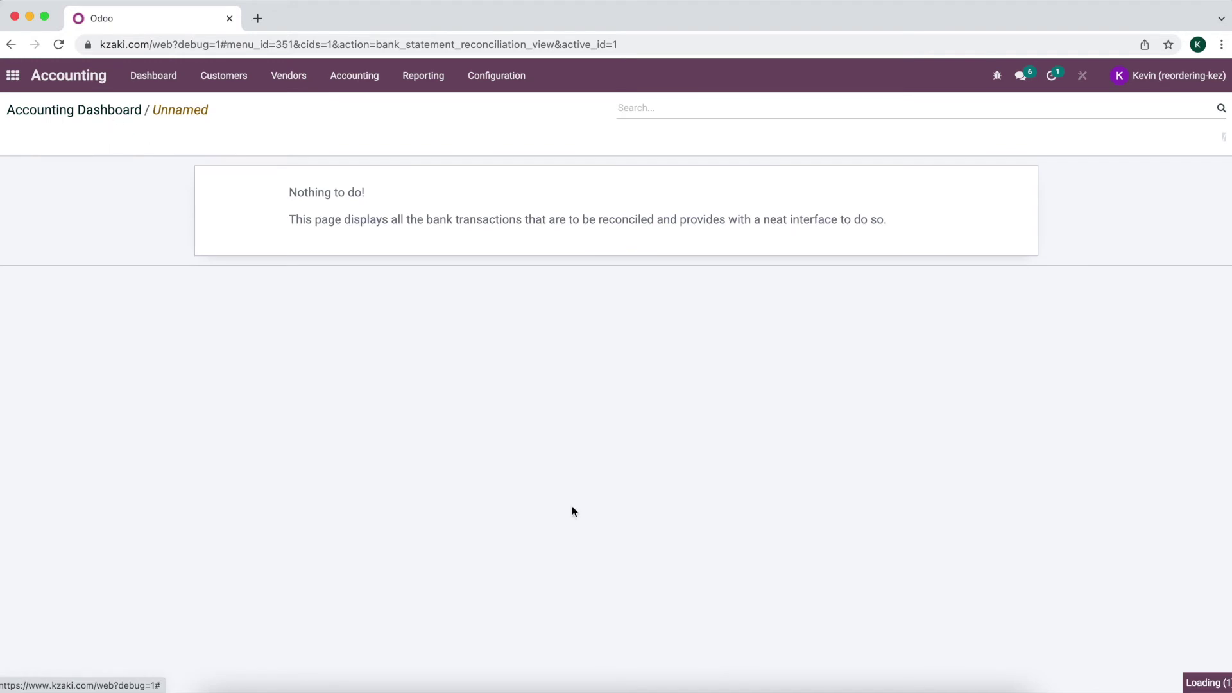
Upload the Paypal Transactions CSV from the Downloads folder as a statement for the Paypal journal
{"action": "left_click", "coordinate": [482, 544]}
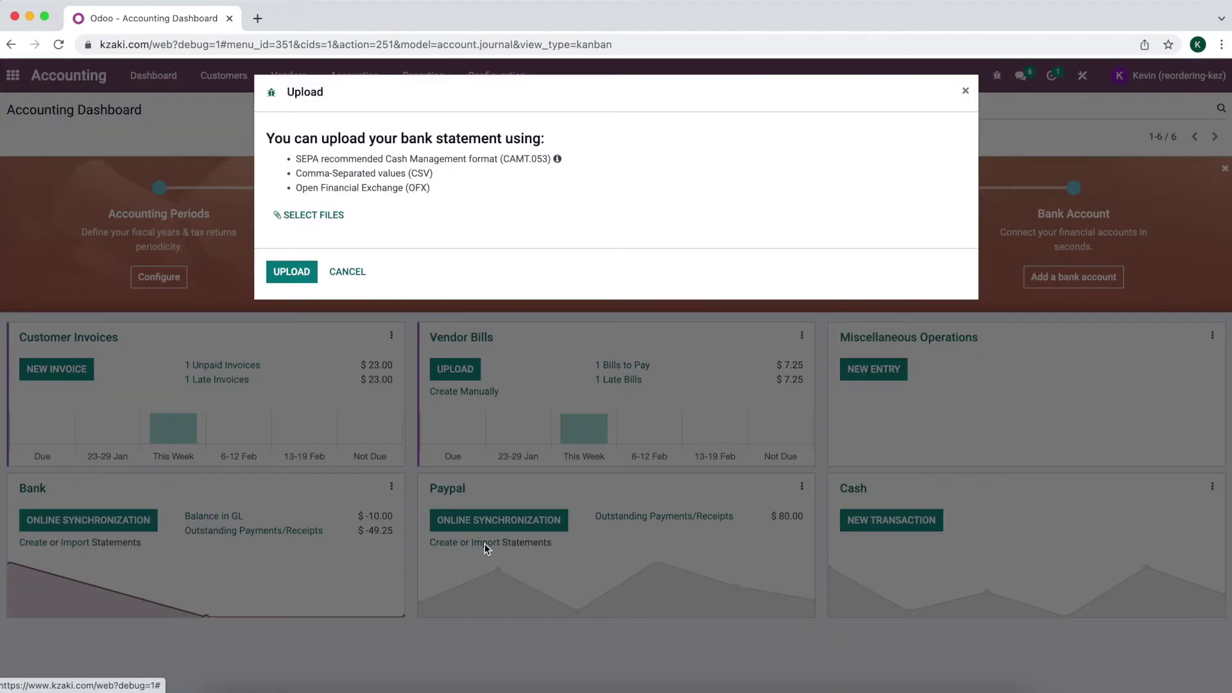
{"action": "left_click", "coordinate": [313, 222]}
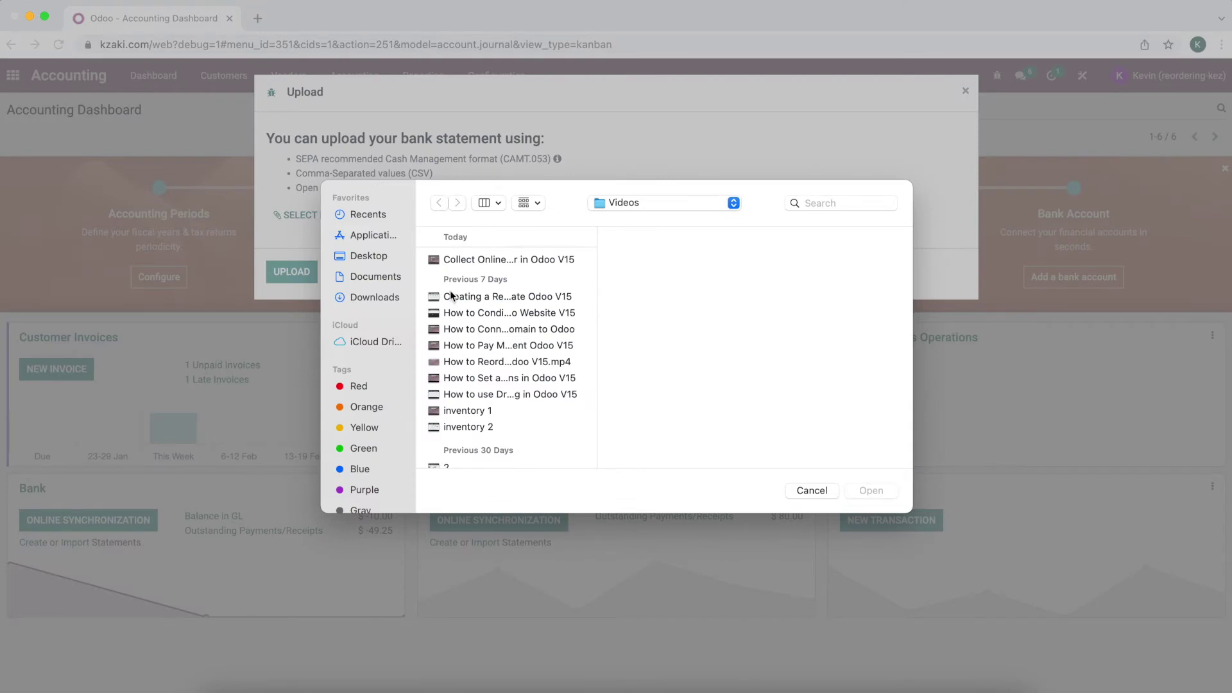
{"action": "left_click", "coordinate": [375, 297]}
{"action": "double_click", "coordinate": [491, 261]}
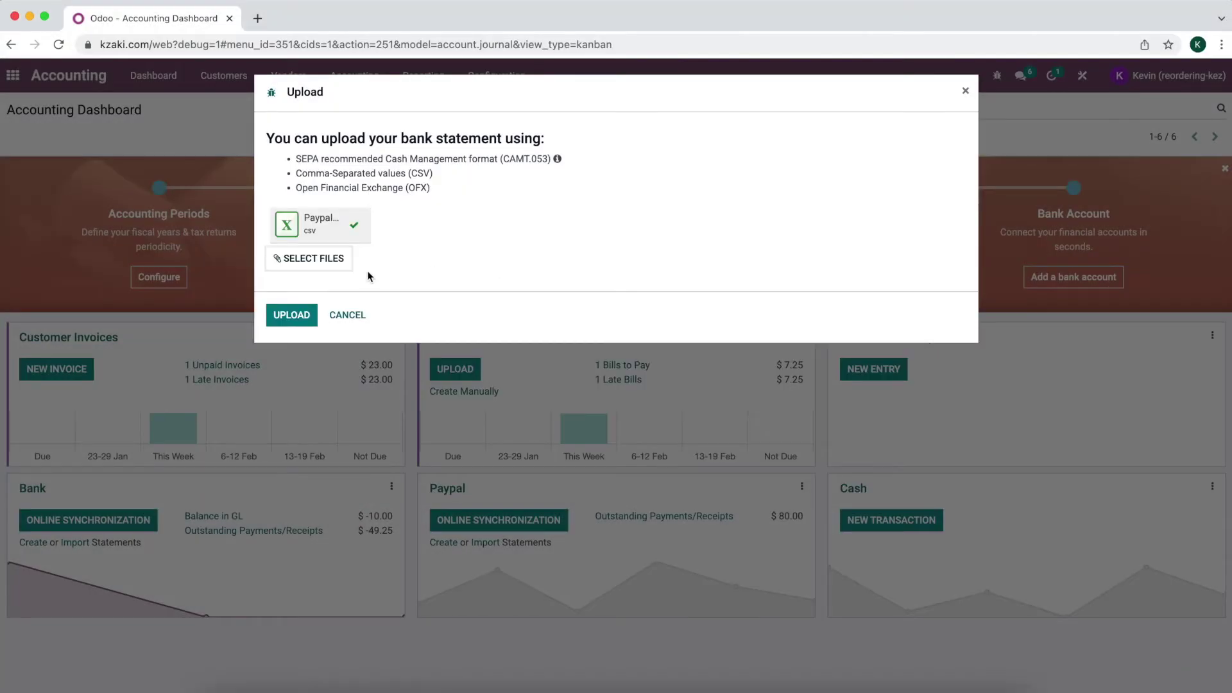
{"action": "left_click", "coordinate": [292, 314]}
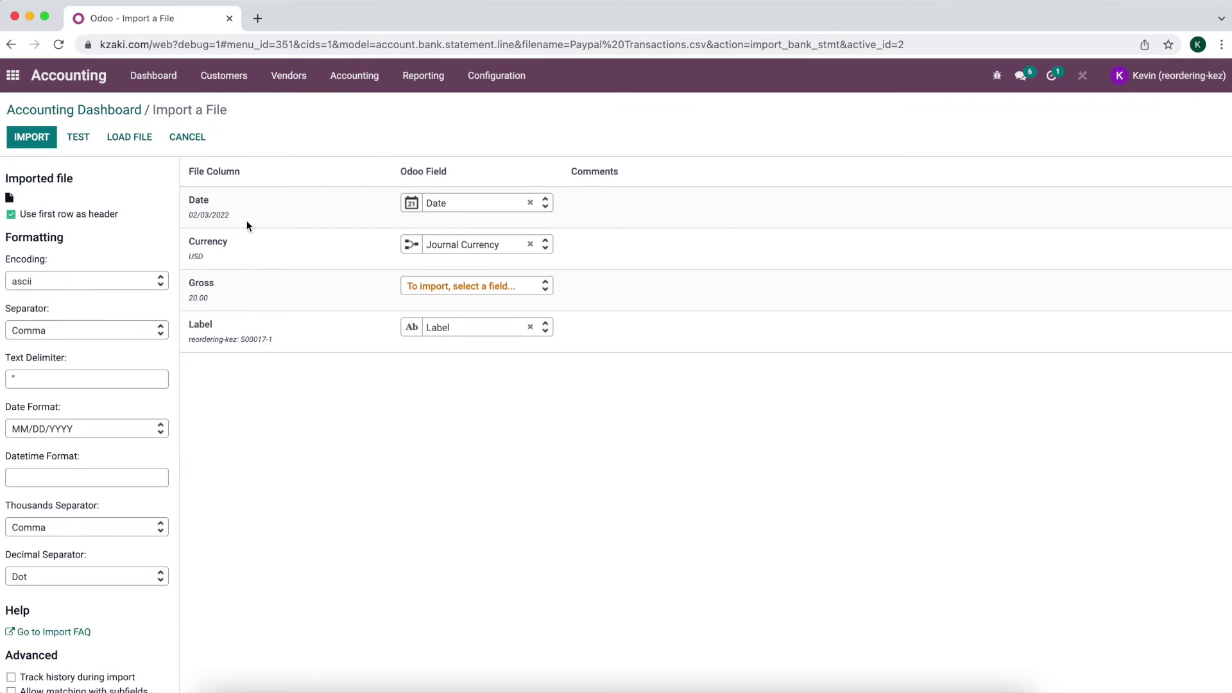
Clear the field mapping of the Currency column and map the Gross column to Amount
{"action": "left_click", "coordinate": [439, 250]}
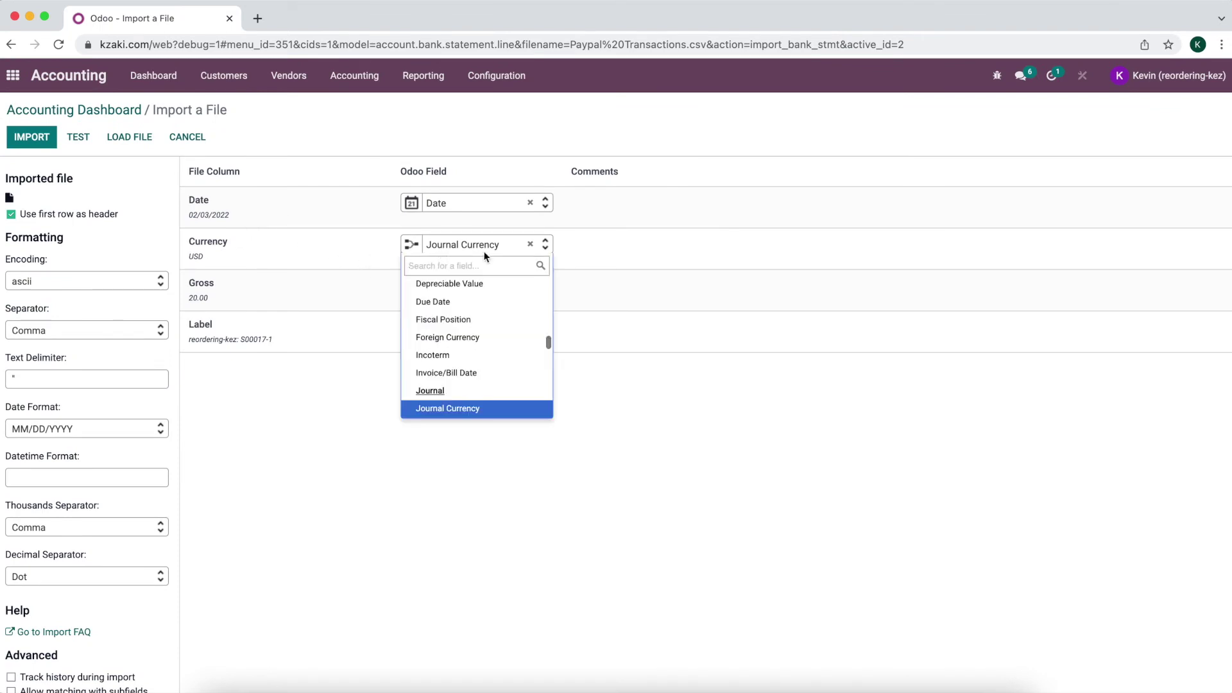
{"action": "left_click", "coordinate": [531, 249]}
{"action": "left_click", "coordinate": [530, 245]}
{"action": "left_click", "coordinate": [483, 286]}
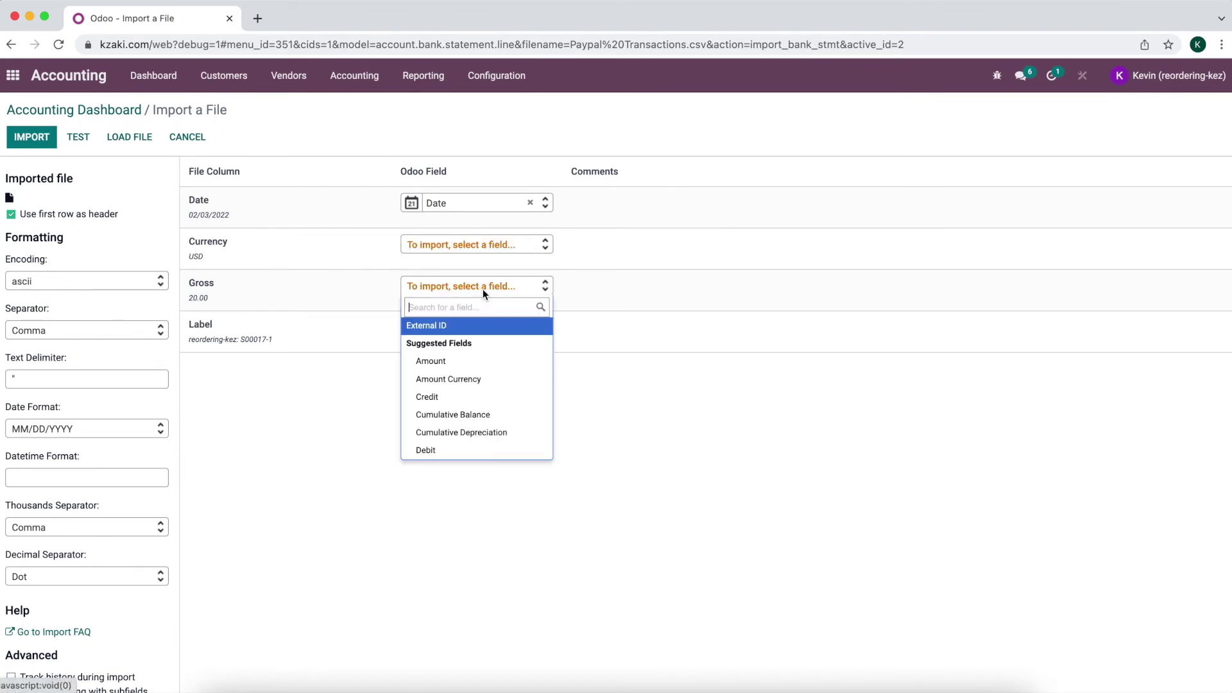
{"action": "type", "text": "amount"}
{"action": "left_click", "coordinate": [470, 344]}
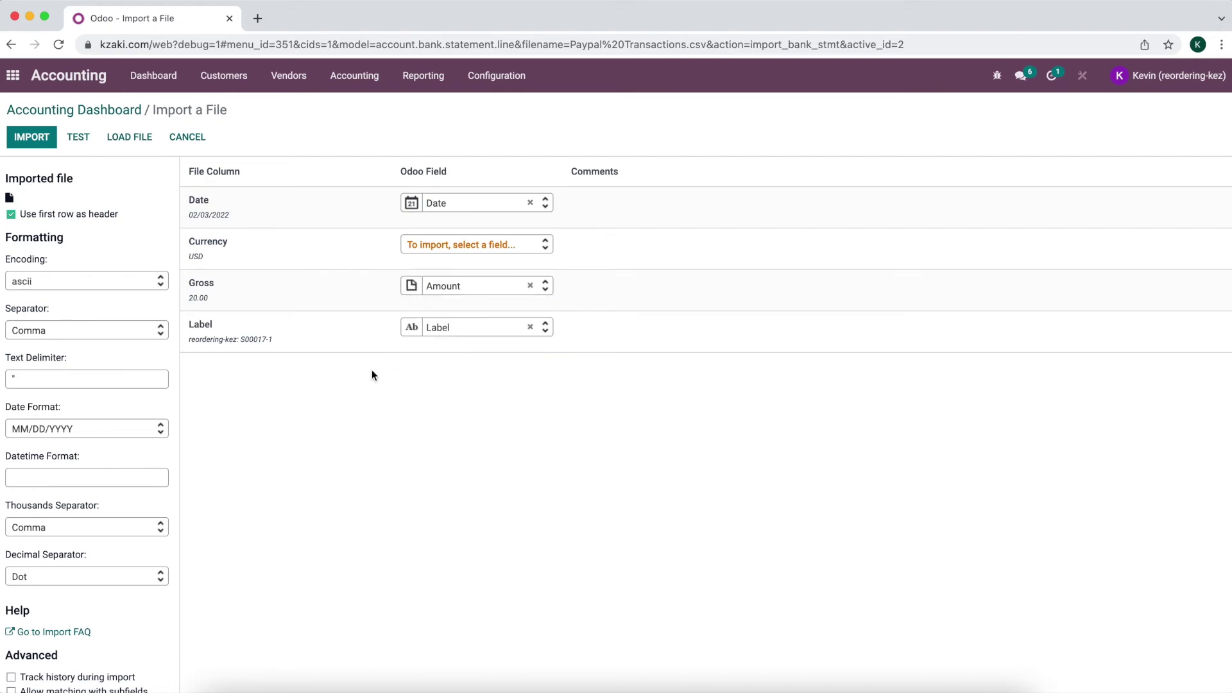
Test the mapped statement file and import its transactions
{"action": "left_click", "coordinate": [78, 137]}
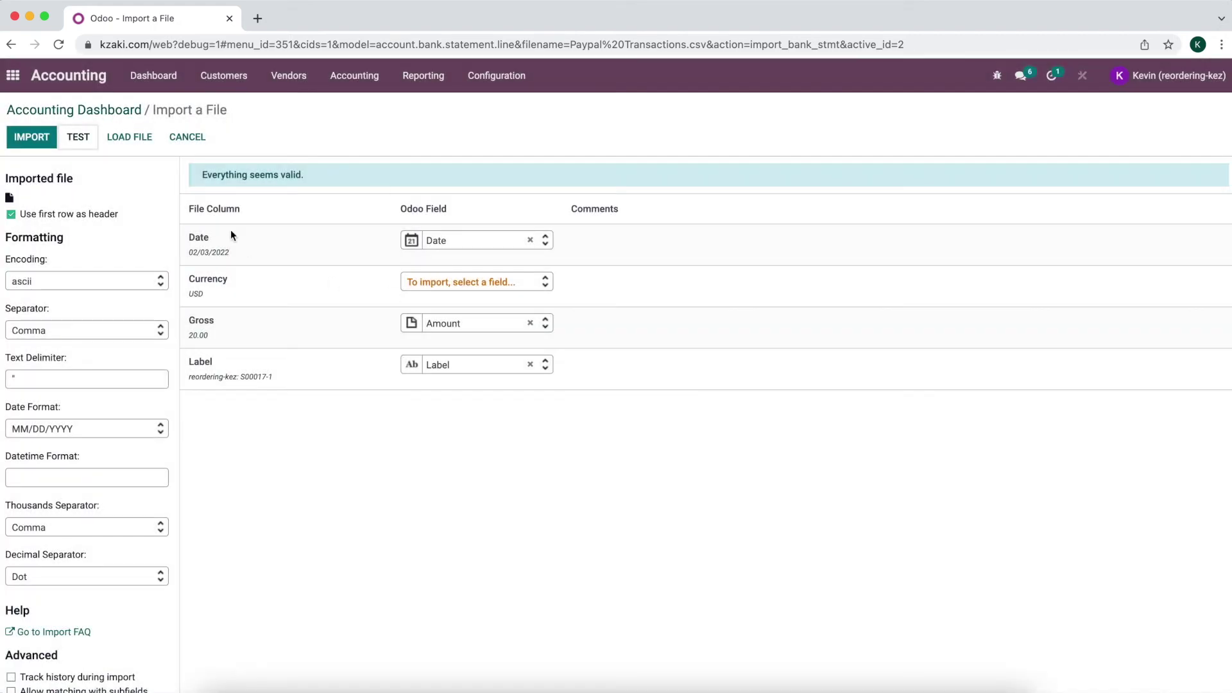
{"action": "left_click", "coordinate": [24, 142]}
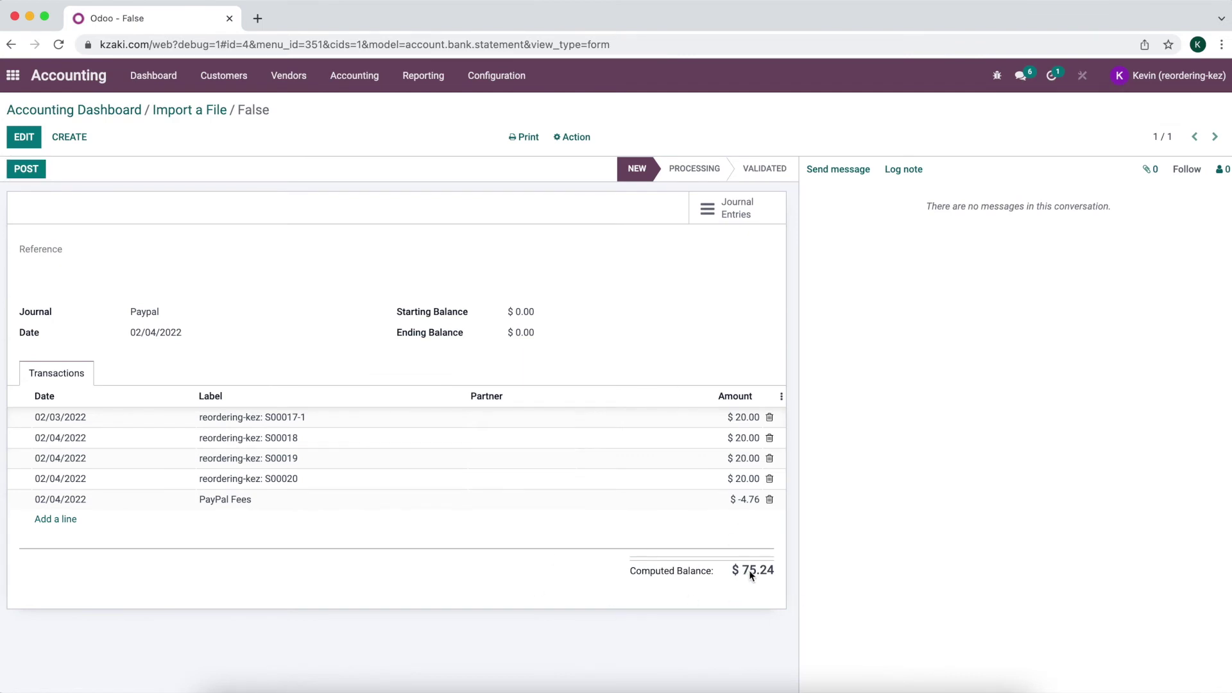
Set the imported statement's Ending Balance to 75.24 and its Reference to PP/02/04/2022, and save it
{"action": "left_click", "coordinate": [24, 137]}
{"action": "left_click", "coordinate": [538, 331]}
{"action": "type", "text": "75.24"}
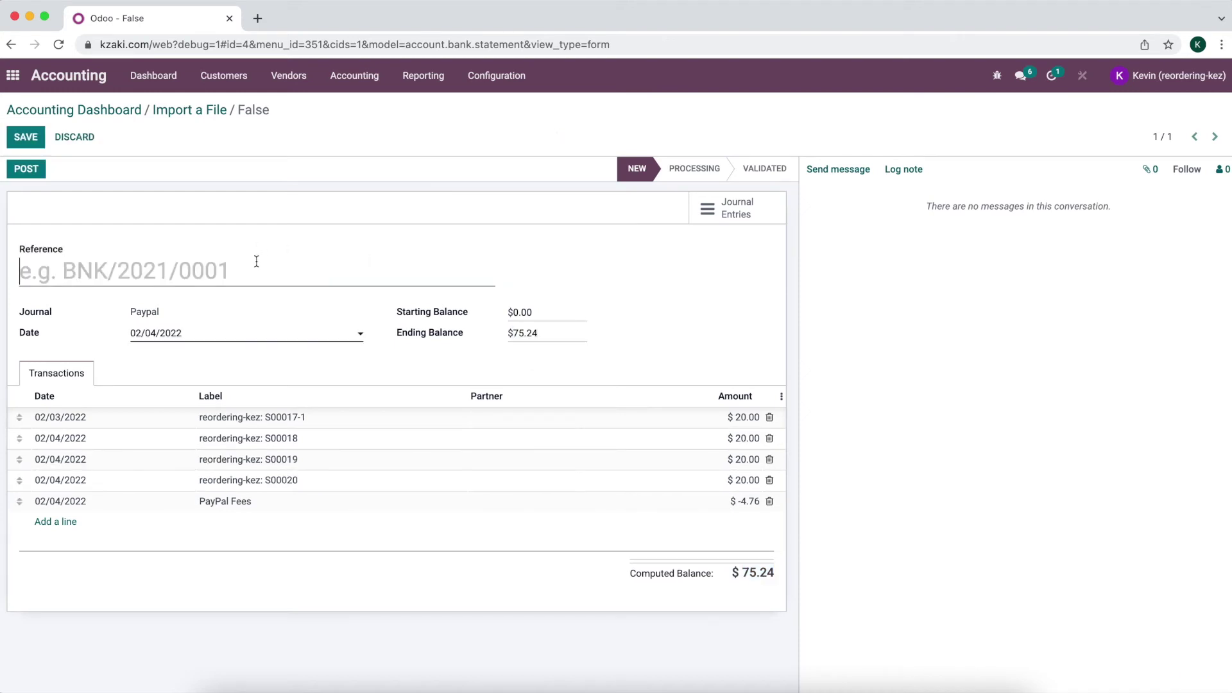
{"action": "type", "text": "PP/"}
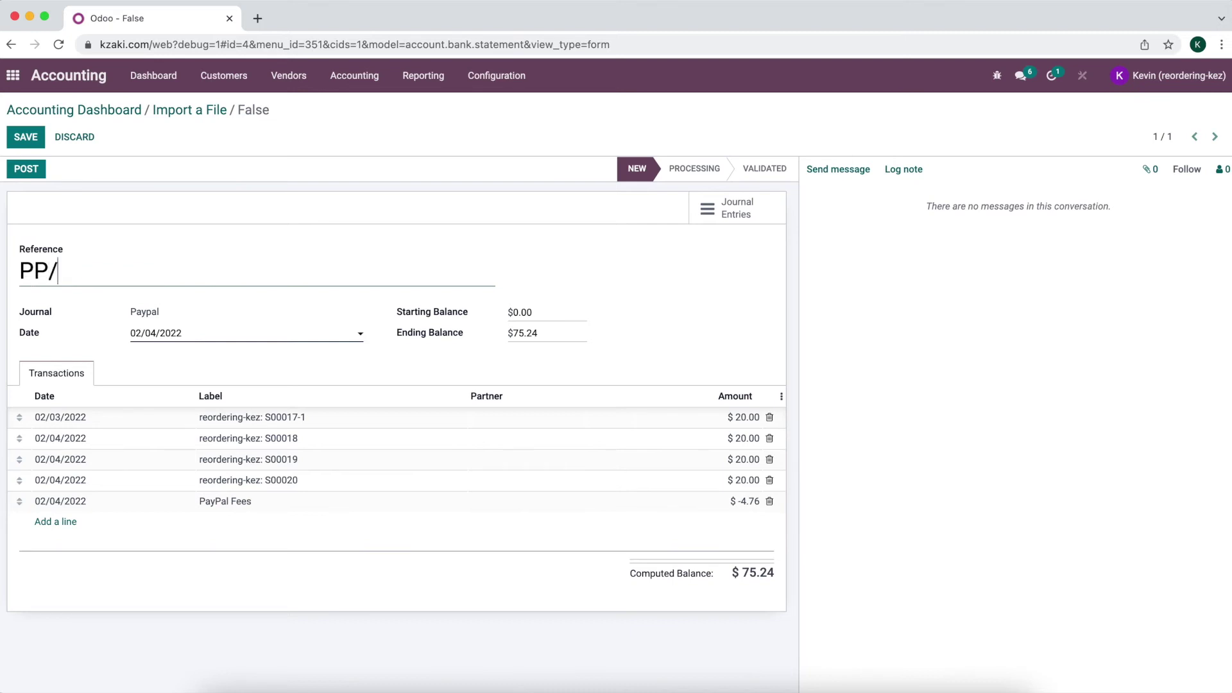
{"action": "type", "text": "02/04/2022"}
{"action": "left_click", "coordinate": [21, 138]}
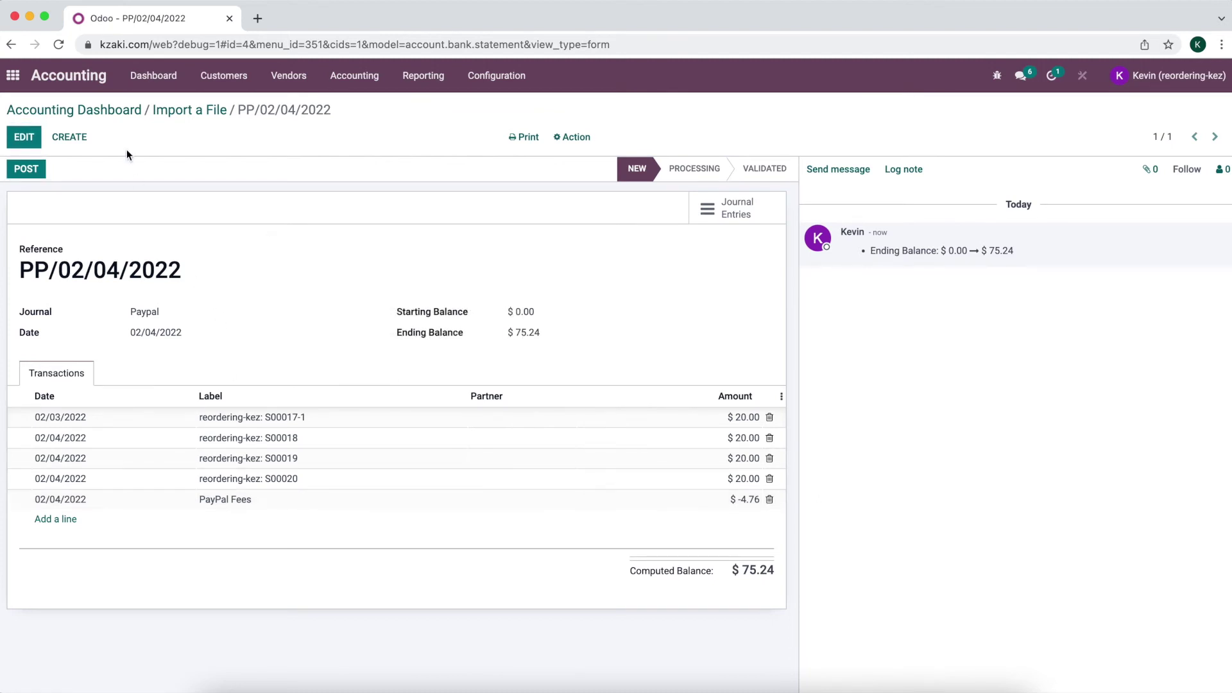
Open the Chart of Accounts
{"action": "left_click", "coordinate": [414, 72]}
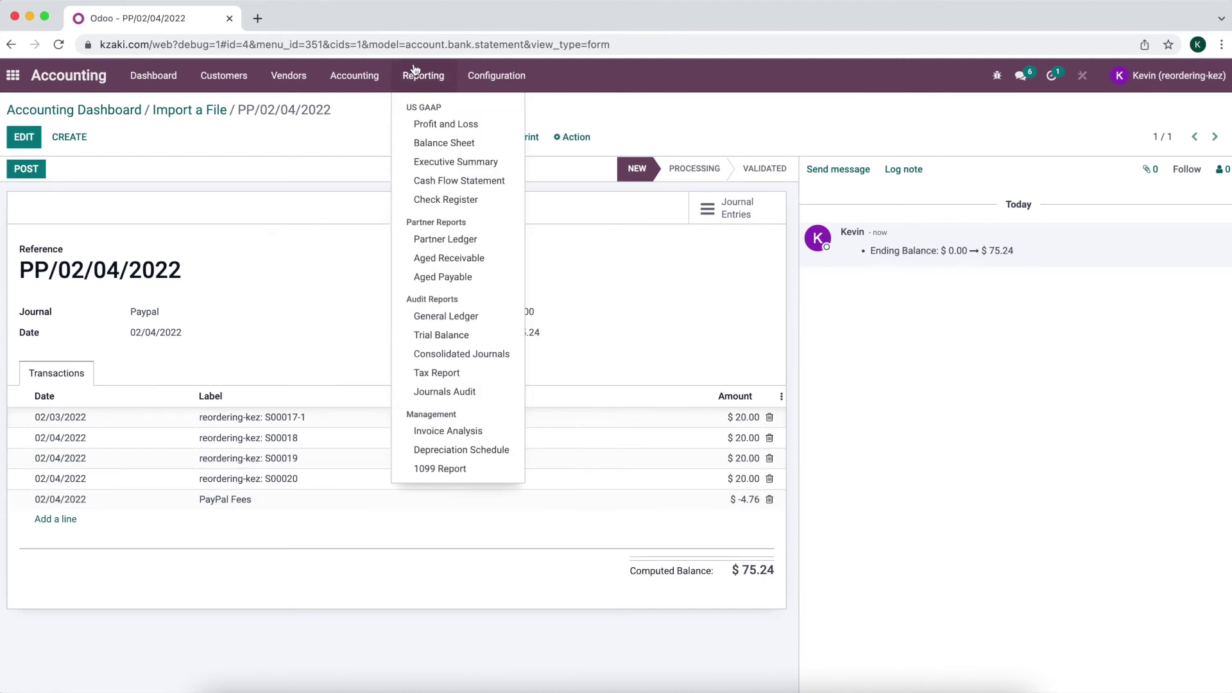
{"action": "left_click", "coordinate": [496, 75]}
{"action": "left_click", "coordinate": [522, 299]}
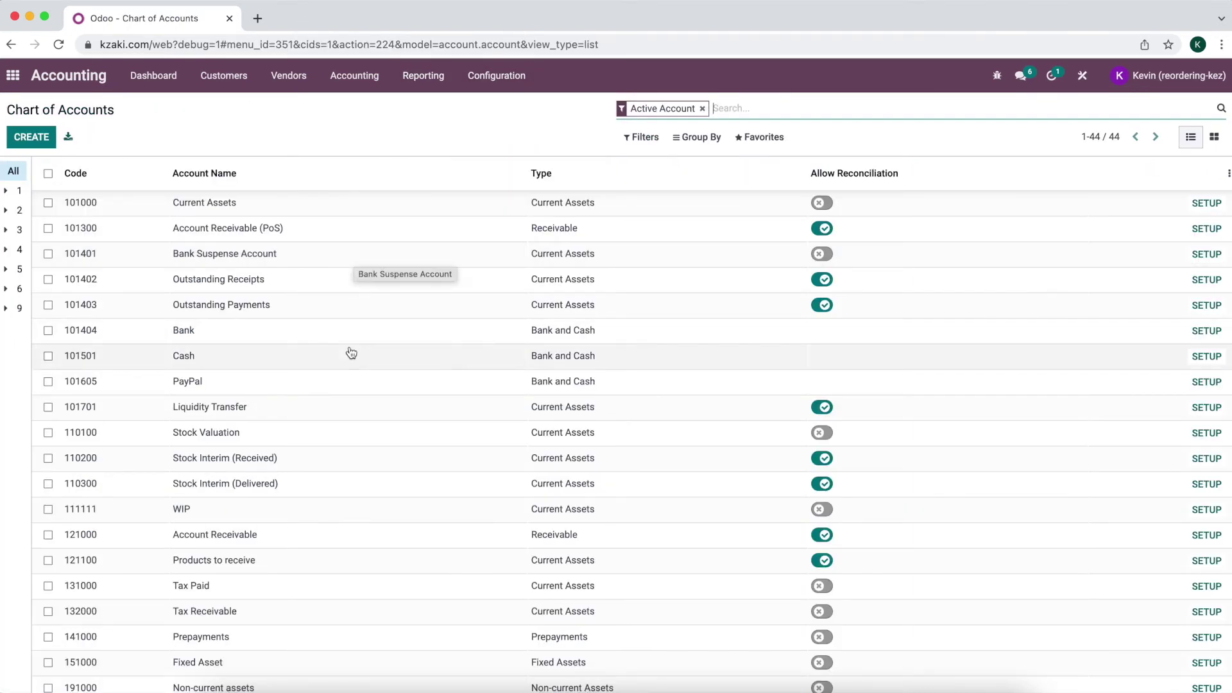
Search the Chart of Accounts for paypal
{"action": "scroll", "coordinate": [352, 353], "scroll_direction": "down", "scroll_amount": 3}
{"action": "type", "text": "paypal"}
{"action": "key", "text": "Return"}
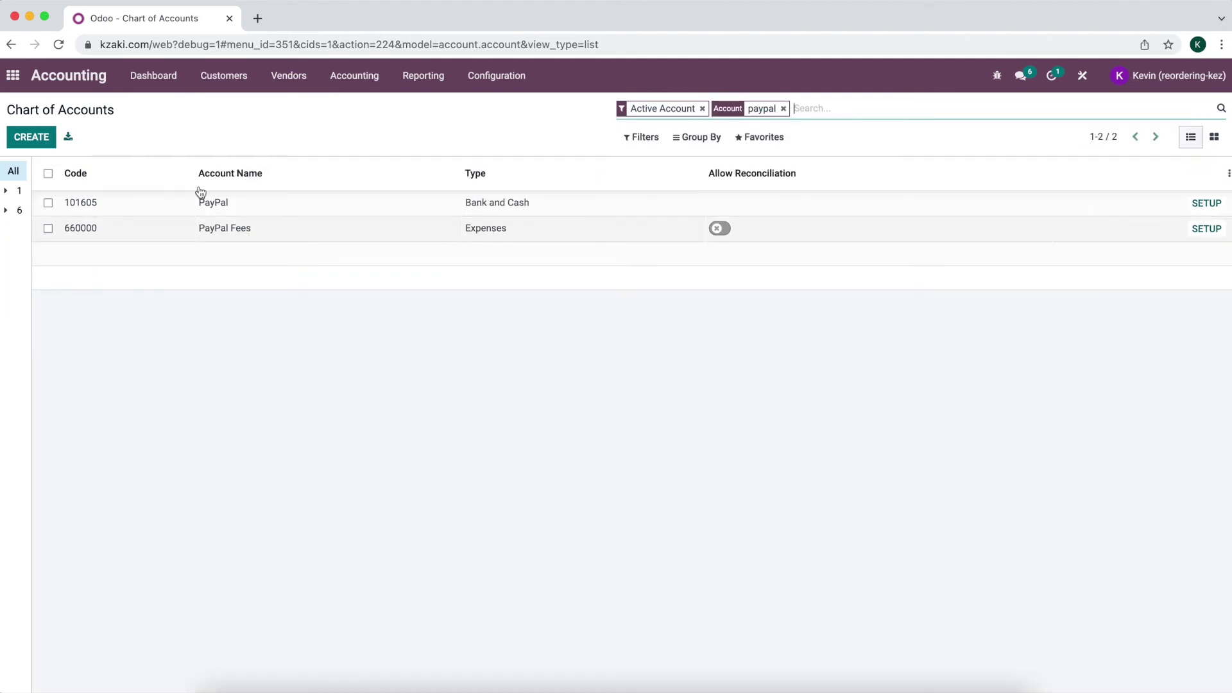
Create a new vendor bill with PayPal as the vendor
{"action": "left_click", "coordinate": [166, 80]}
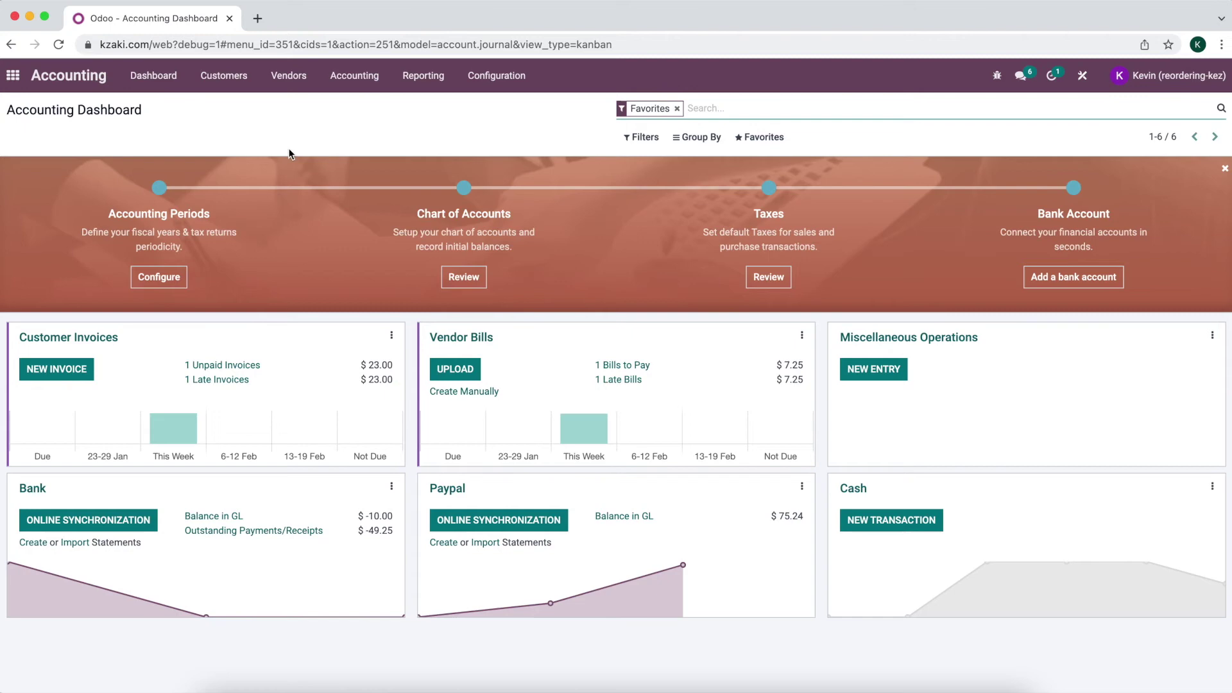
{"action": "left_click", "coordinate": [288, 75]}
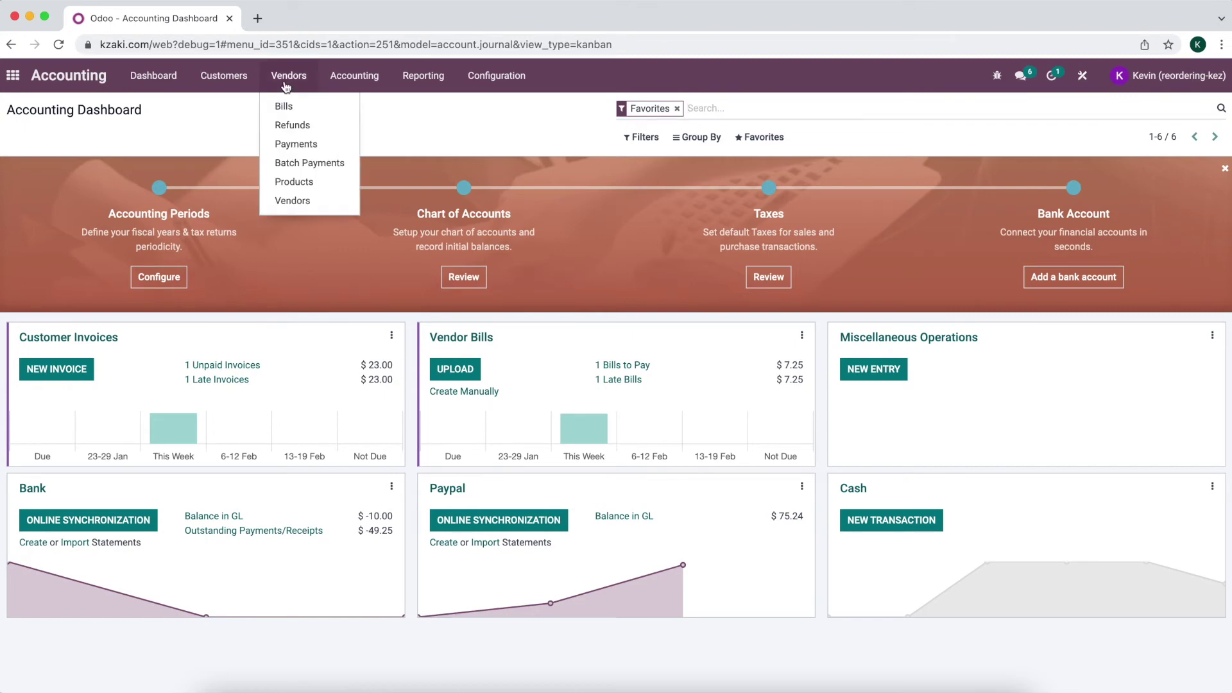
{"action": "left_click", "coordinate": [287, 105]}
{"action": "left_click", "coordinate": [32, 137]}
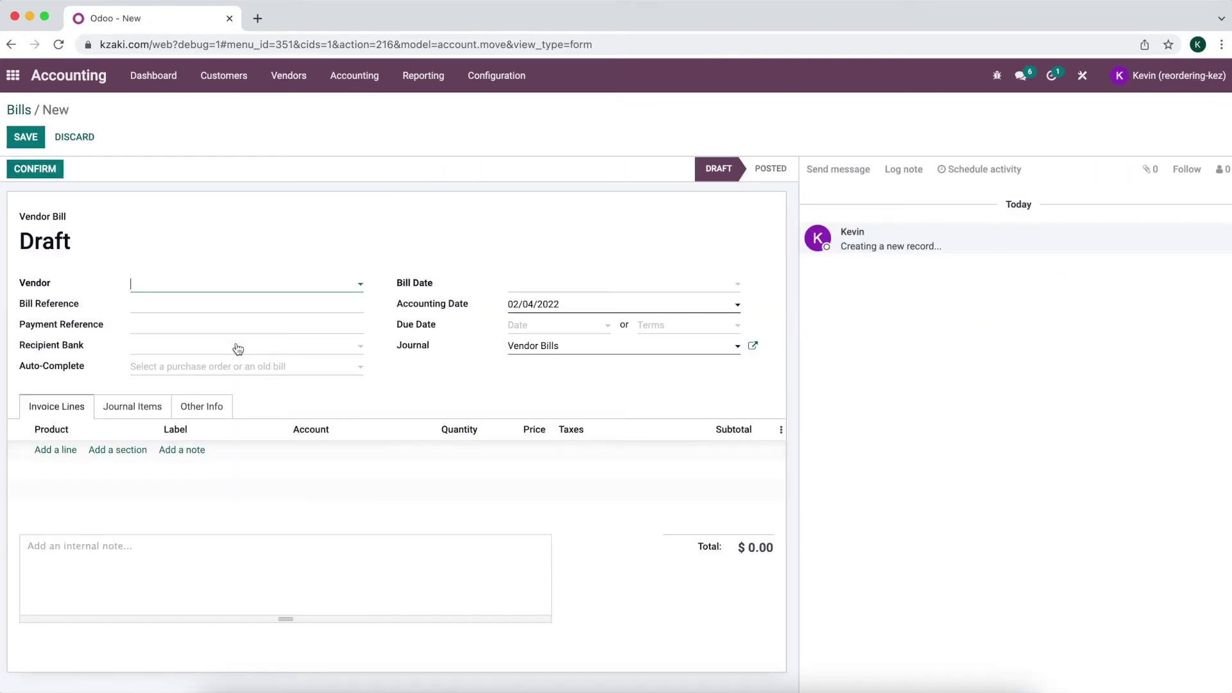
{"action": "left_click", "coordinate": [233, 283]}
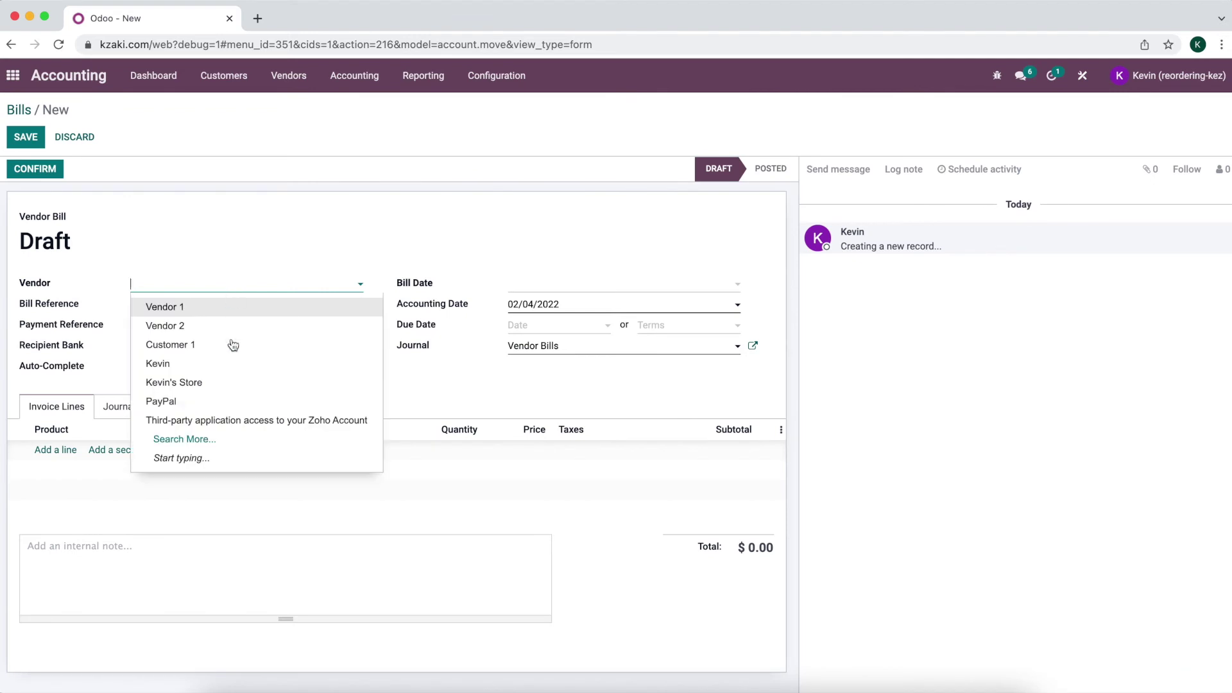
{"action": "left_click", "coordinate": [220, 403]}
Add an invoice line labelled PayPal Fees on account 660000 PayPal Fees with a price of 4.76
{"action": "left_click", "coordinate": [64, 450]}
{"action": "left_click", "coordinate": [323, 453]}
{"action": "left_click", "coordinate": [246, 449]}
{"action": "type", "text": "PayPal Fees"}
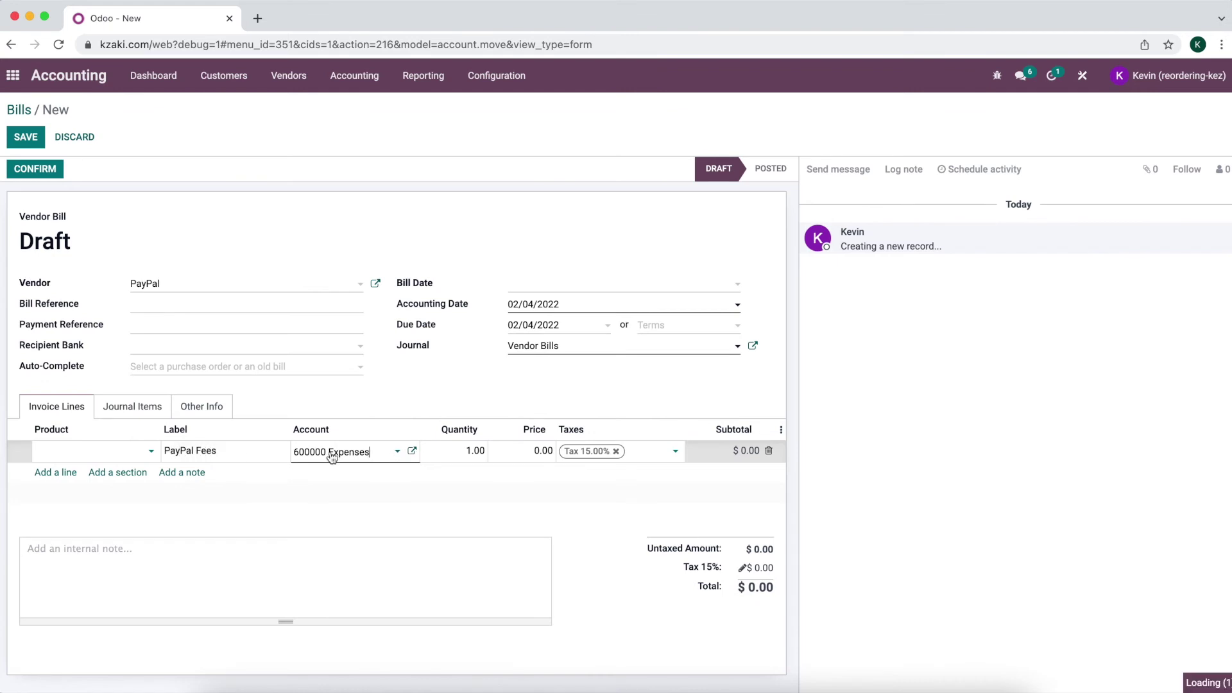
{"action": "left_click", "coordinate": [327, 453]}
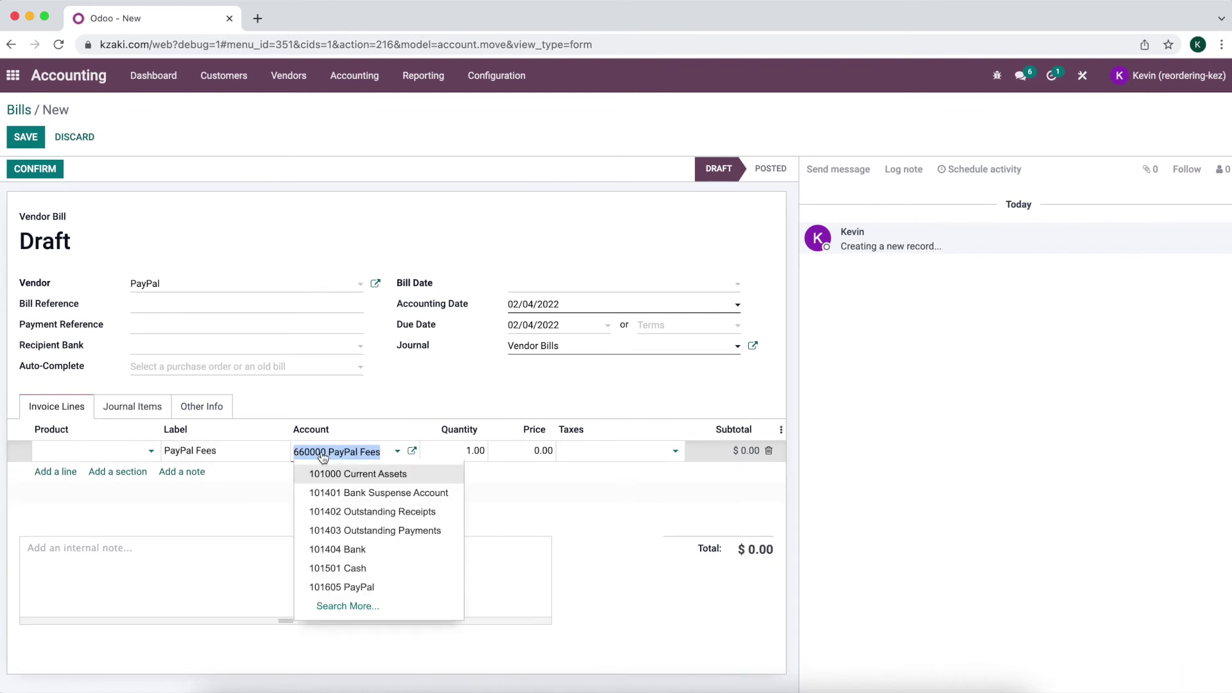
{"action": "left_click", "coordinate": [344, 498]}
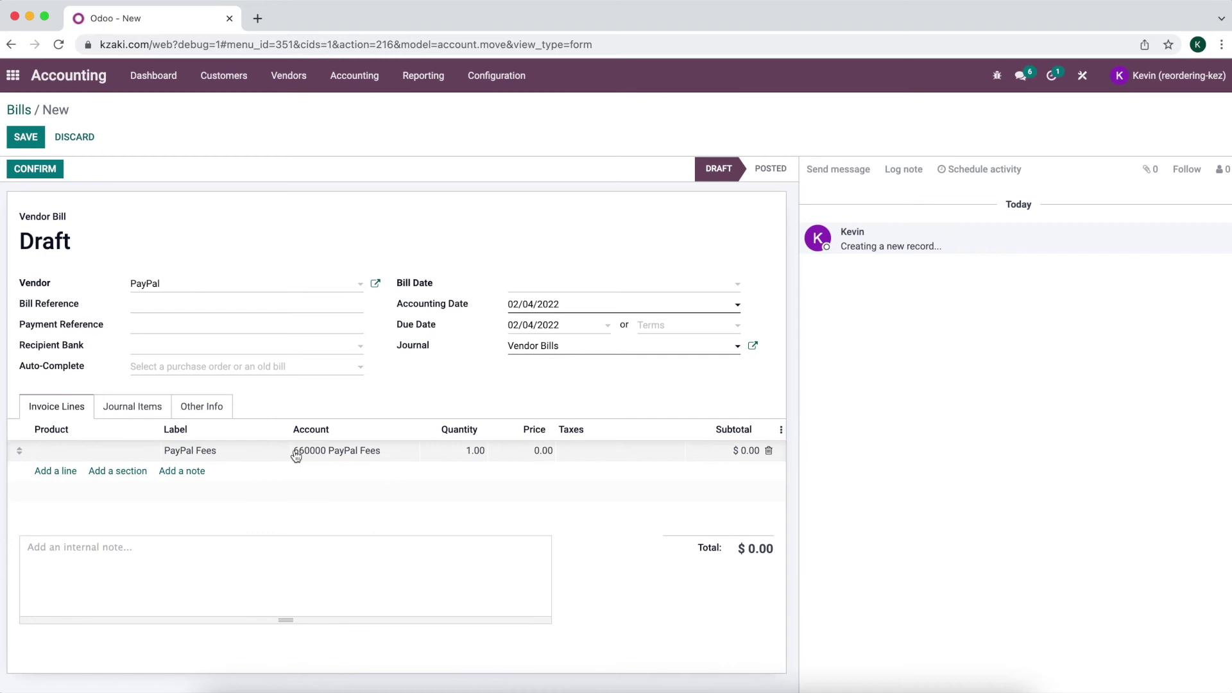
{"action": "left_click", "coordinate": [541, 451]}
{"action": "type", "text": "4.76"}
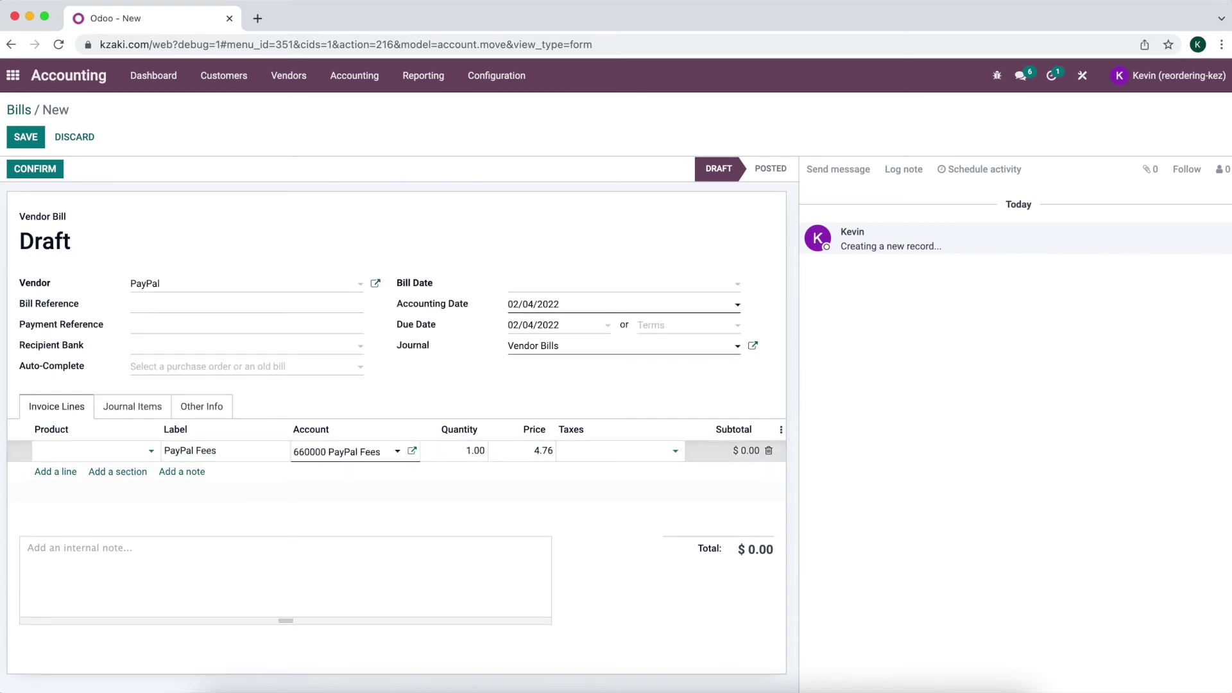
Set the Bill Date to 02/04/2022 and confirm the vendor bill
{"action": "left_click", "coordinate": [588, 287]}
{"action": "left_click", "coordinate": [665, 358]}
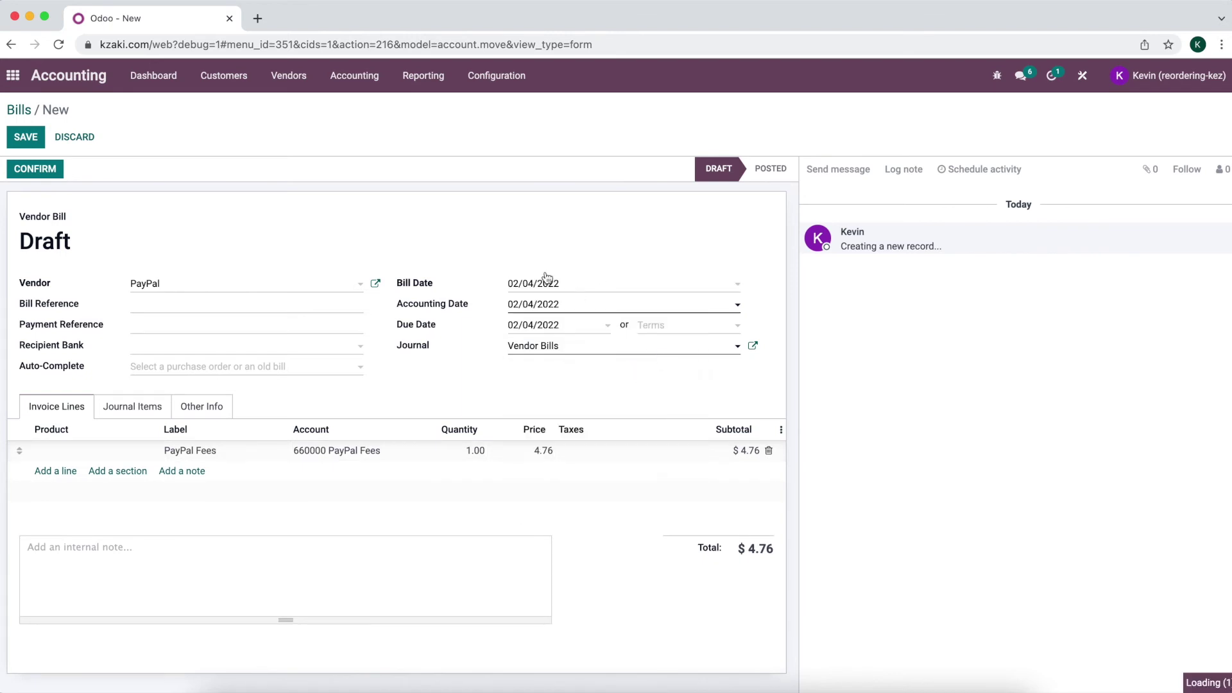
{"action": "left_click", "coordinate": [29, 171]}
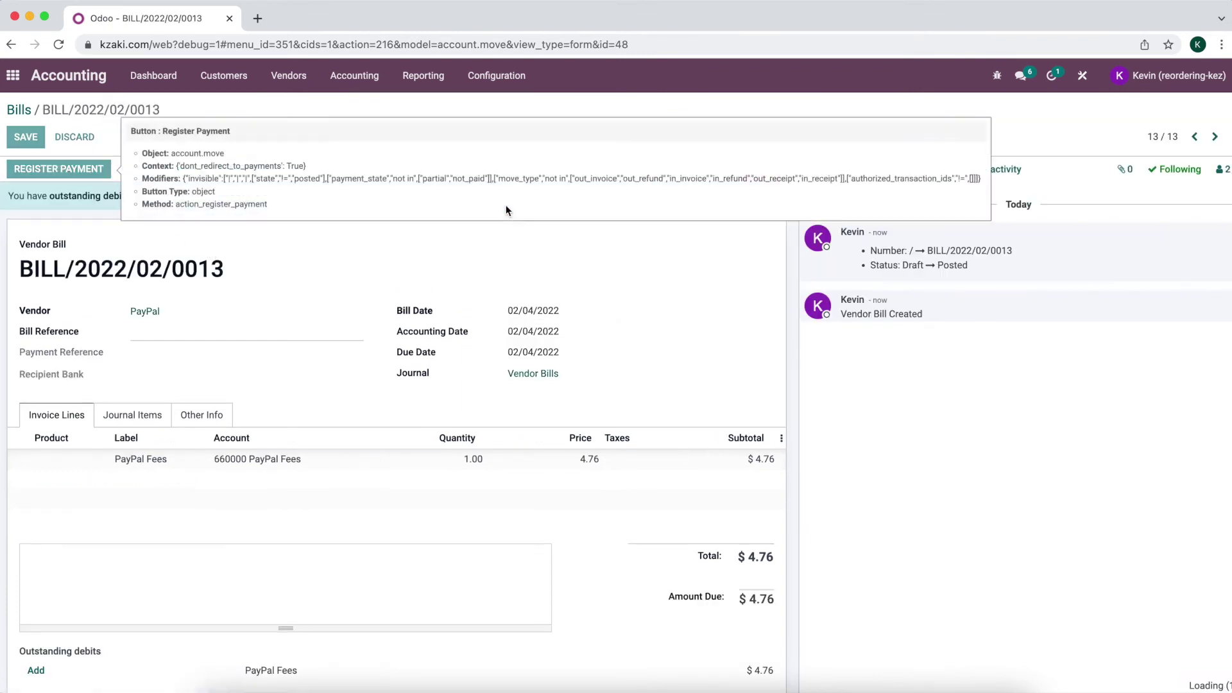
Register the bill's payment of $4.76 in the Paypal journal
{"action": "left_click", "coordinate": [59, 169]}
{"action": "left_click", "coordinate": [407, 147]}
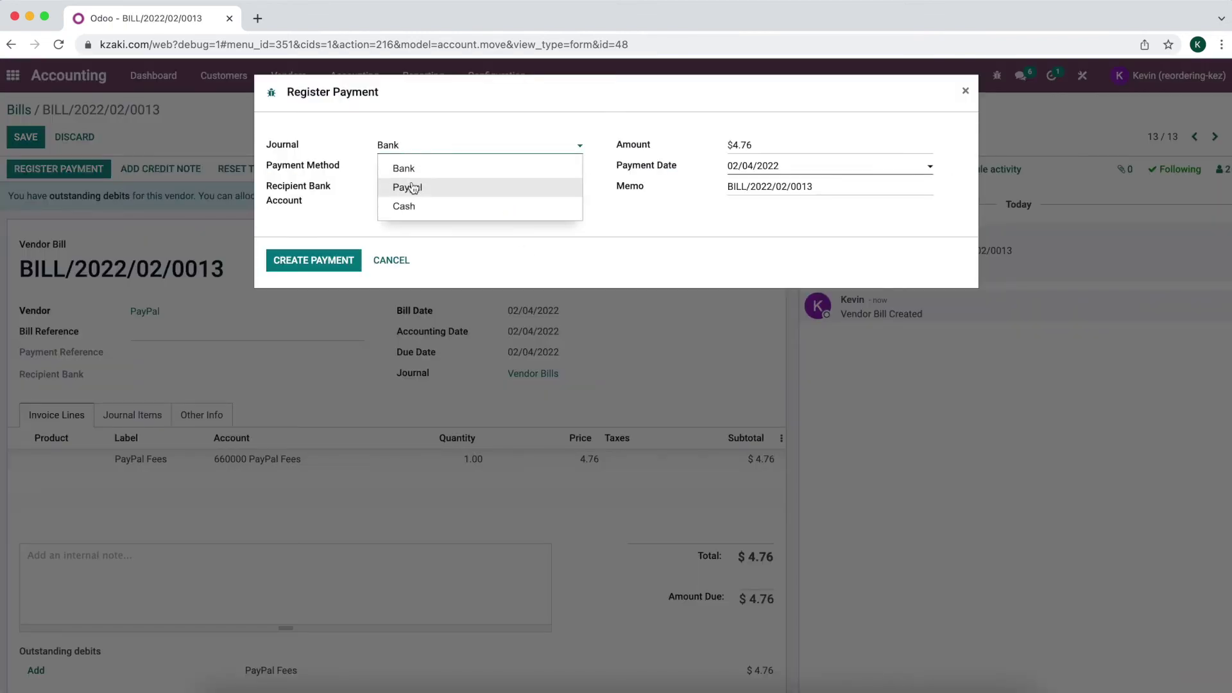
{"action": "left_click", "coordinate": [411, 186]}
{"action": "left_click", "coordinate": [344, 247]}
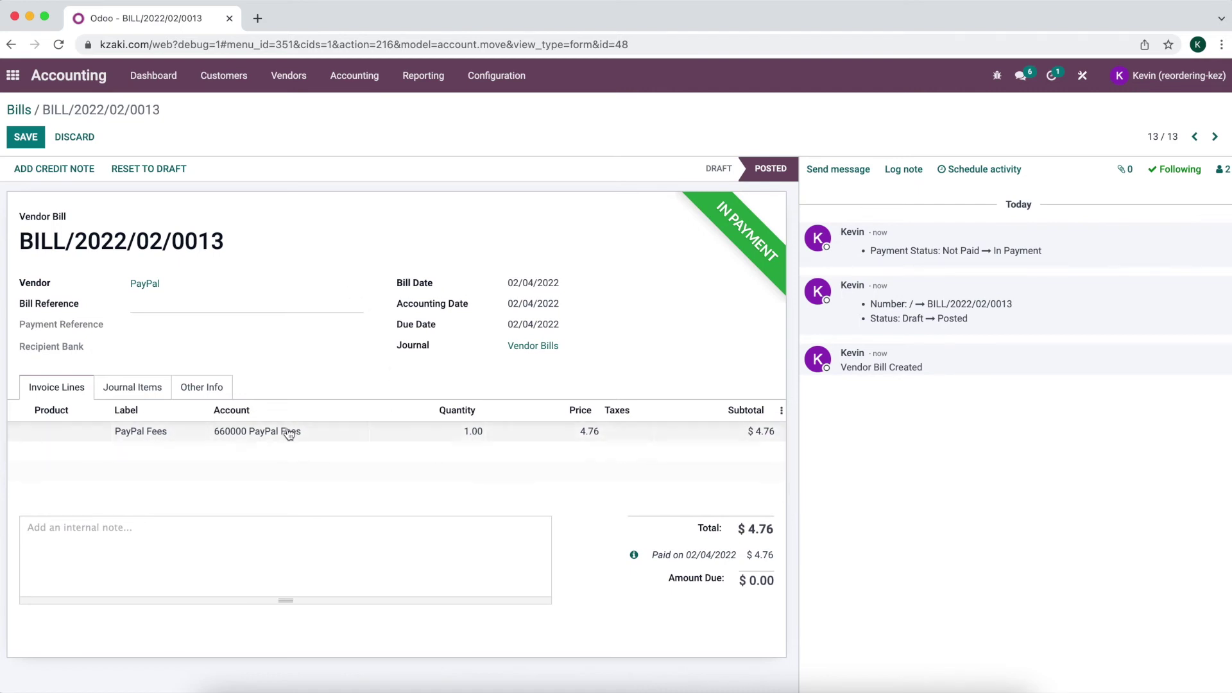
Examine the debit and credit entries in the paid bill's journal items
{"action": "mouse_move", "coordinate": [288, 435]}
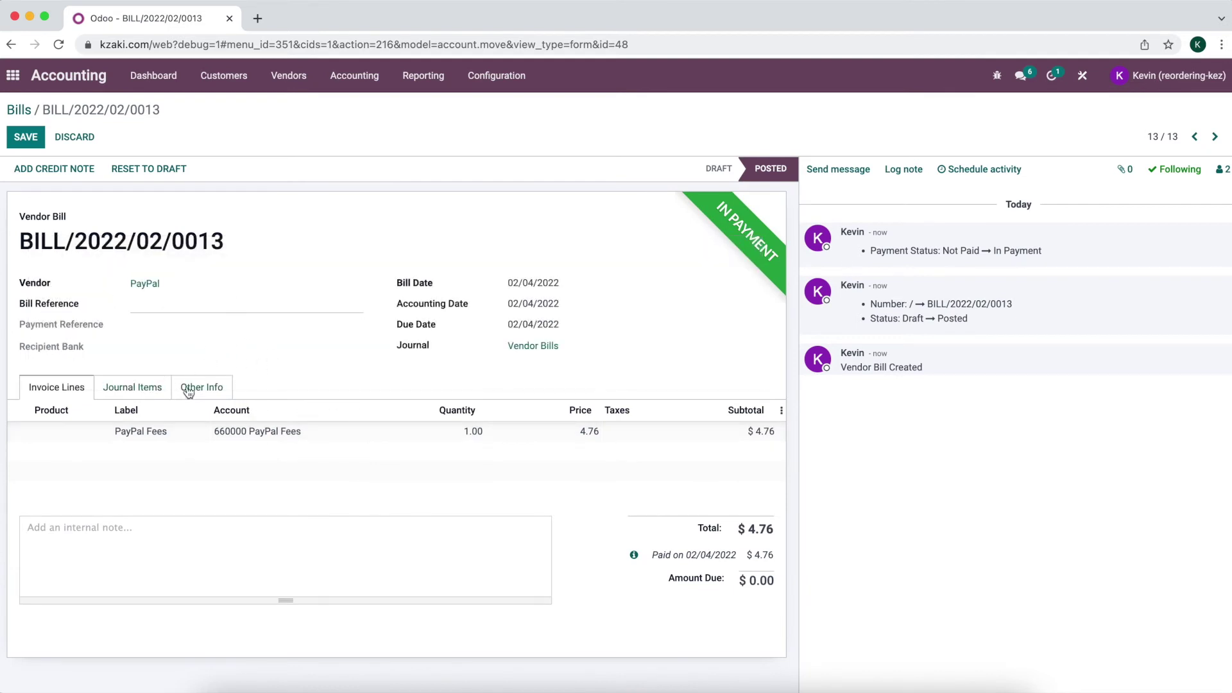
{"action": "left_click", "coordinate": [144, 388]}
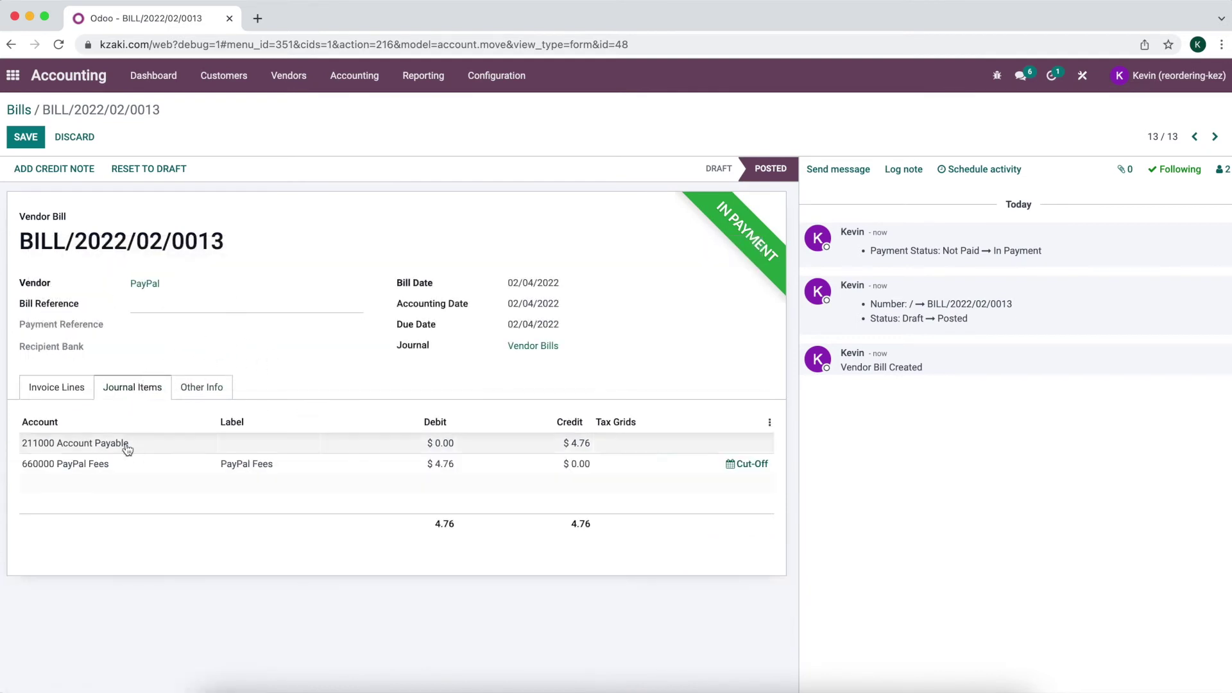
{"action": "mouse_move", "coordinate": [298, 474]}
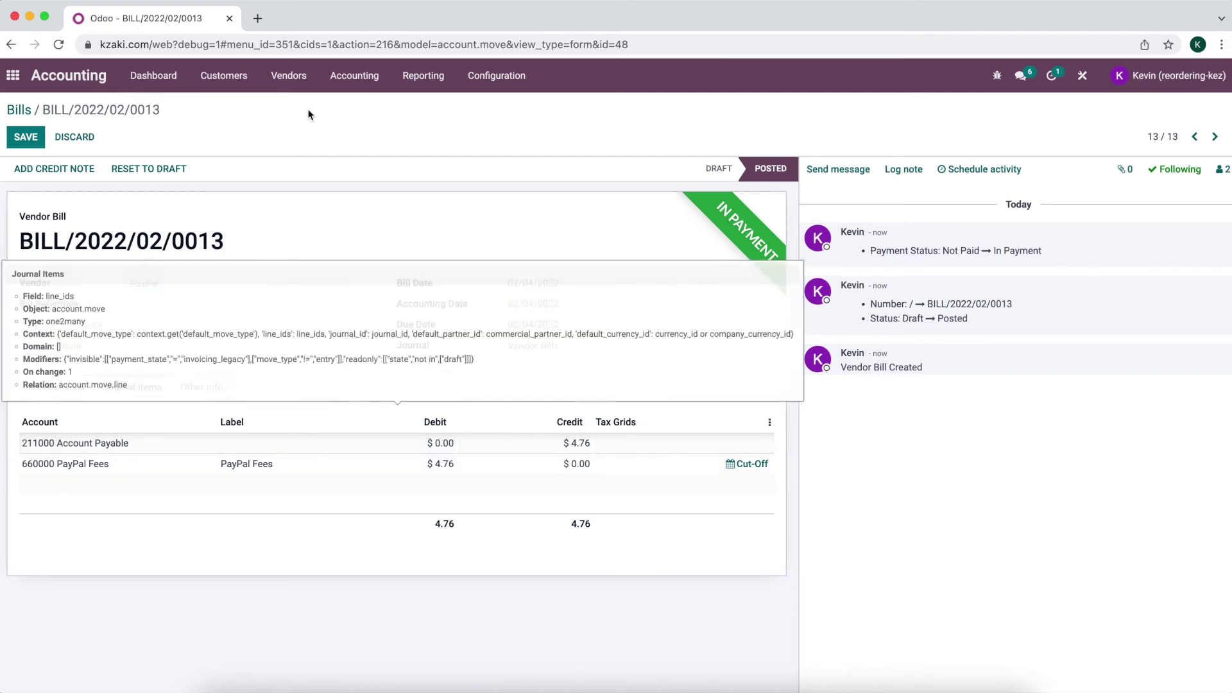
Open the Paypal journal's bank statement PP/02/04/2022 and post it
{"action": "left_click", "coordinate": [168, 86]}
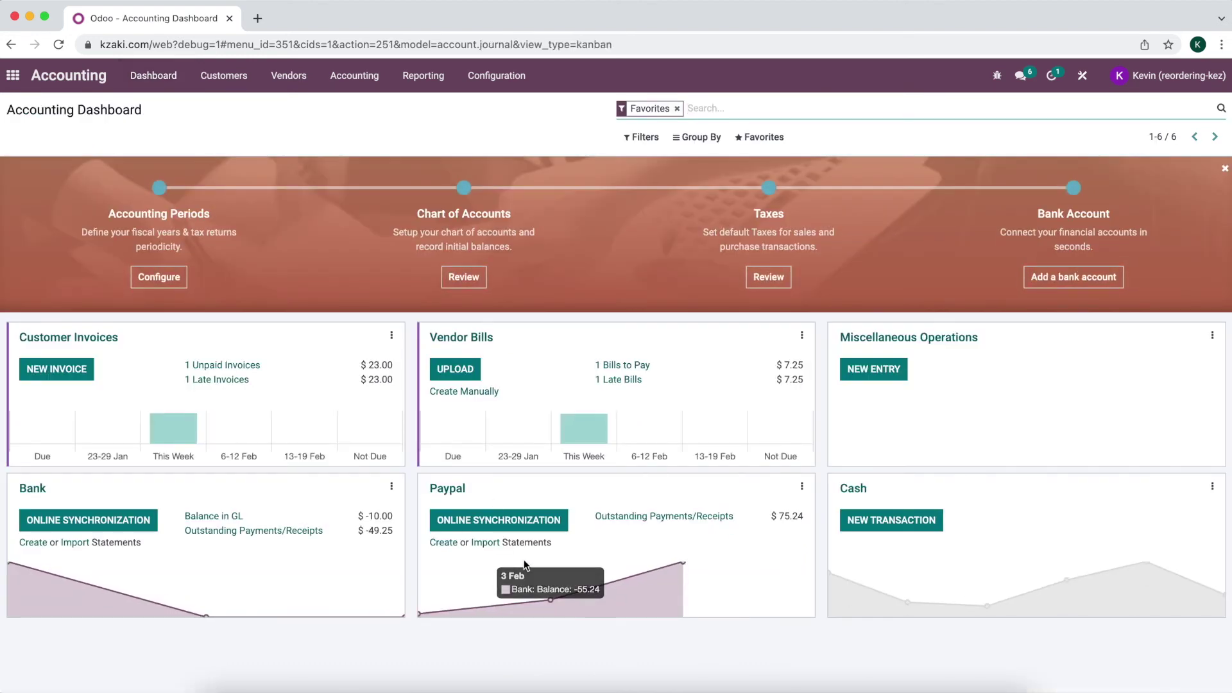
{"action": "left_click", "coordinate": [802, 488]}
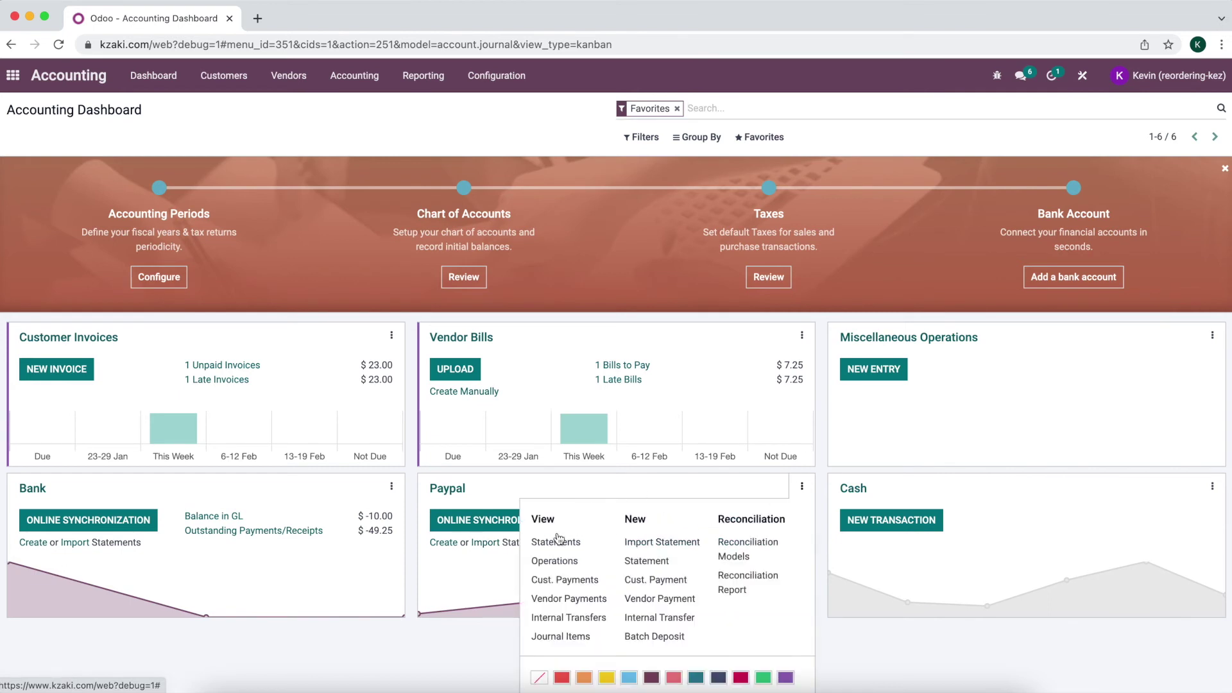
{"action": "left_click", "coordinate": [555, 540]}
{"action": "left_click", "coordinate": [195, 208]}
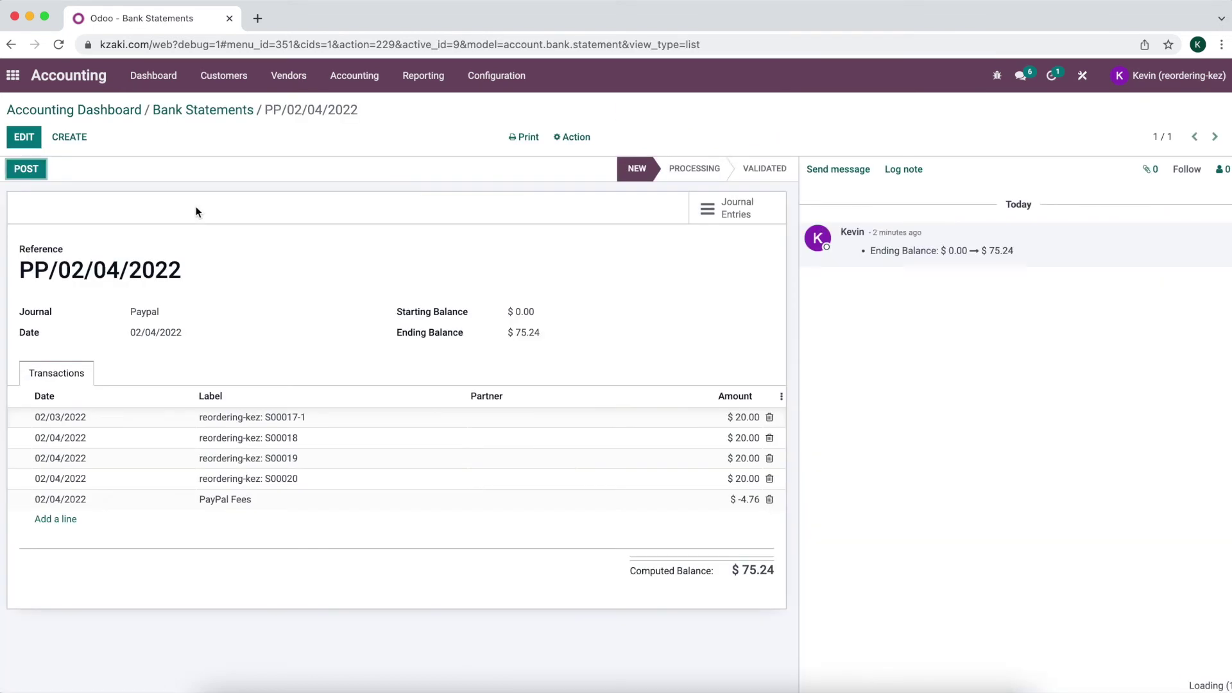
{"action": "left_click", "coordinate": [27, 168]}
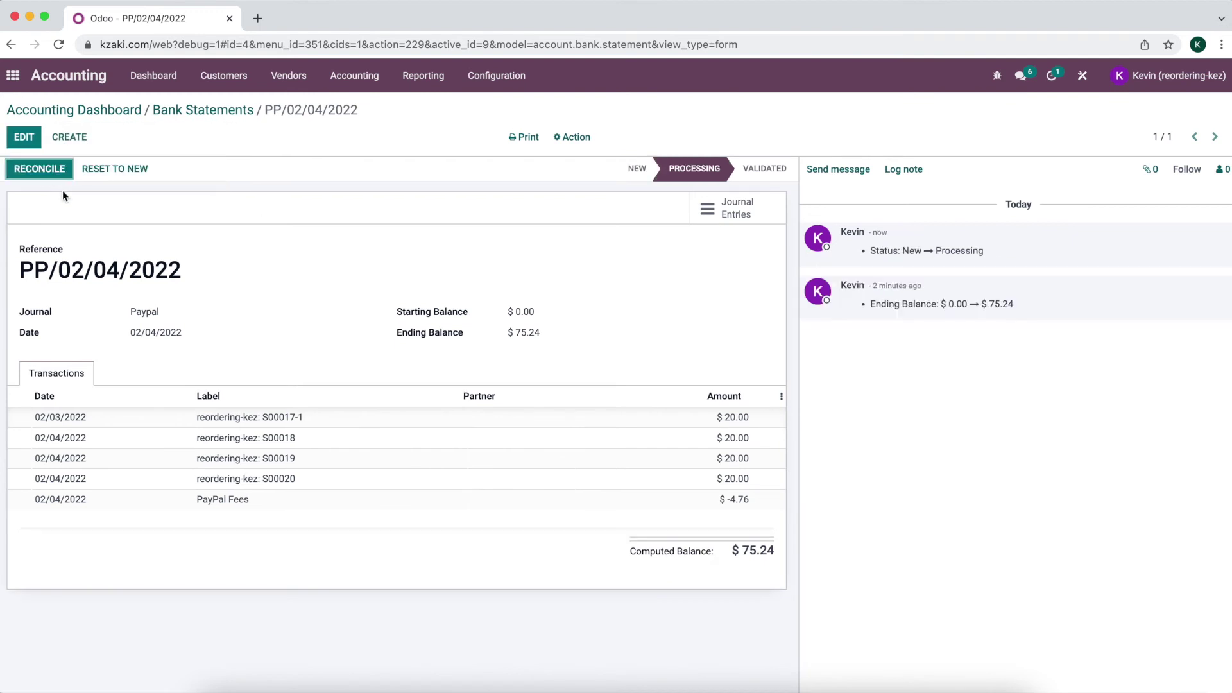
Reconcile the posted statement by validating the PayPal Fees line and the four customer payment lines, and leave the reconciliation
{"action": "left_click", "coordinate": [54, 172]}
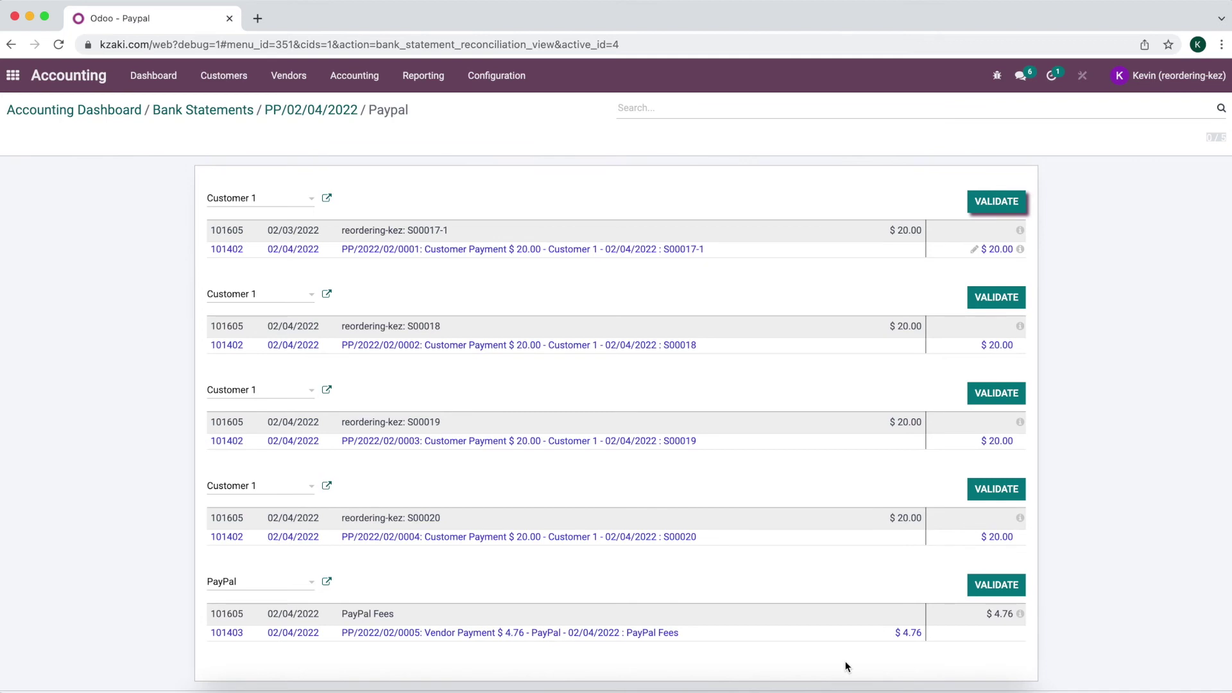
{"action": "left_click", "coordinate": [988, 585]}
{"action": "left_click", "coordinate": [997, 490]}
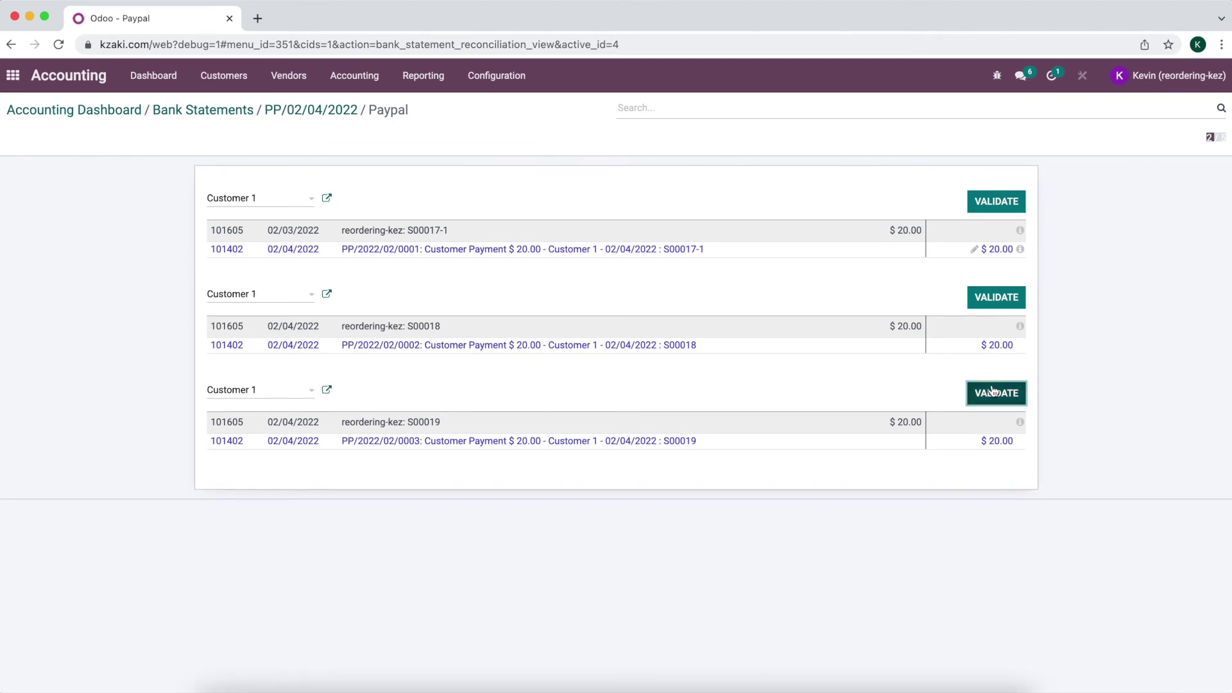
{"action": "left_click", "coordinate": [994, 394]}
{"action": "left_click", "coordinate": [1003, 299]}
{"action": "left_click", "coordinate": [996, 201]}
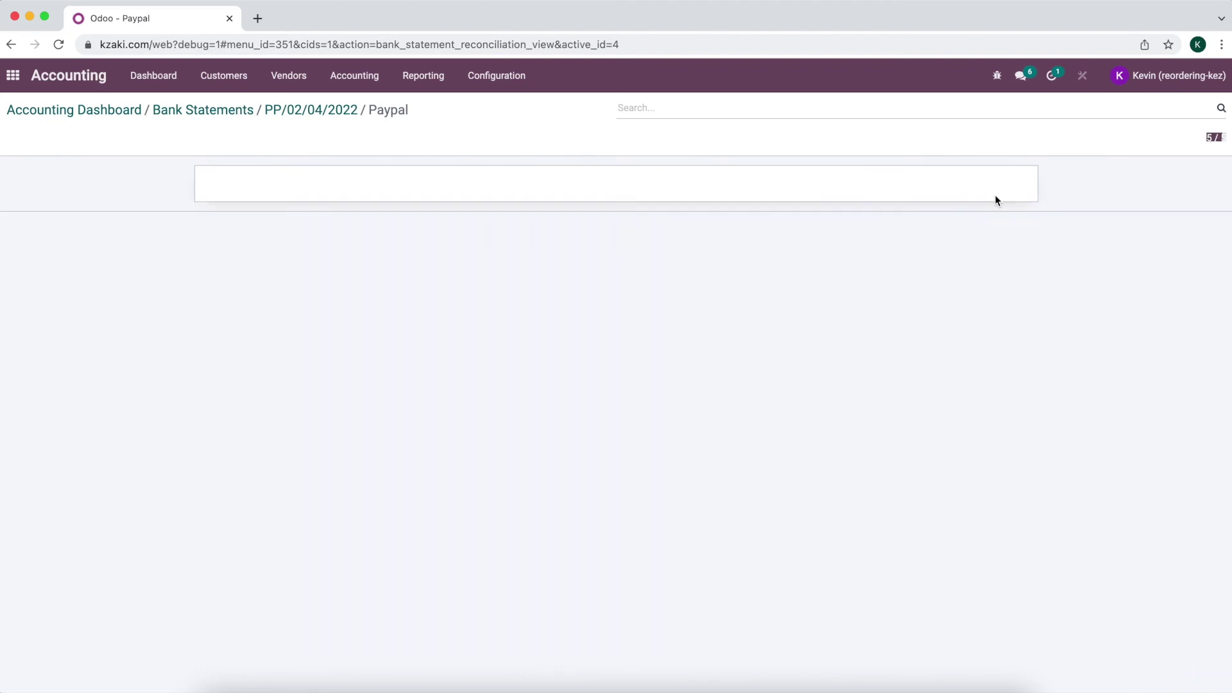
{"action": "left_click", "coordinate": [567, 457]}
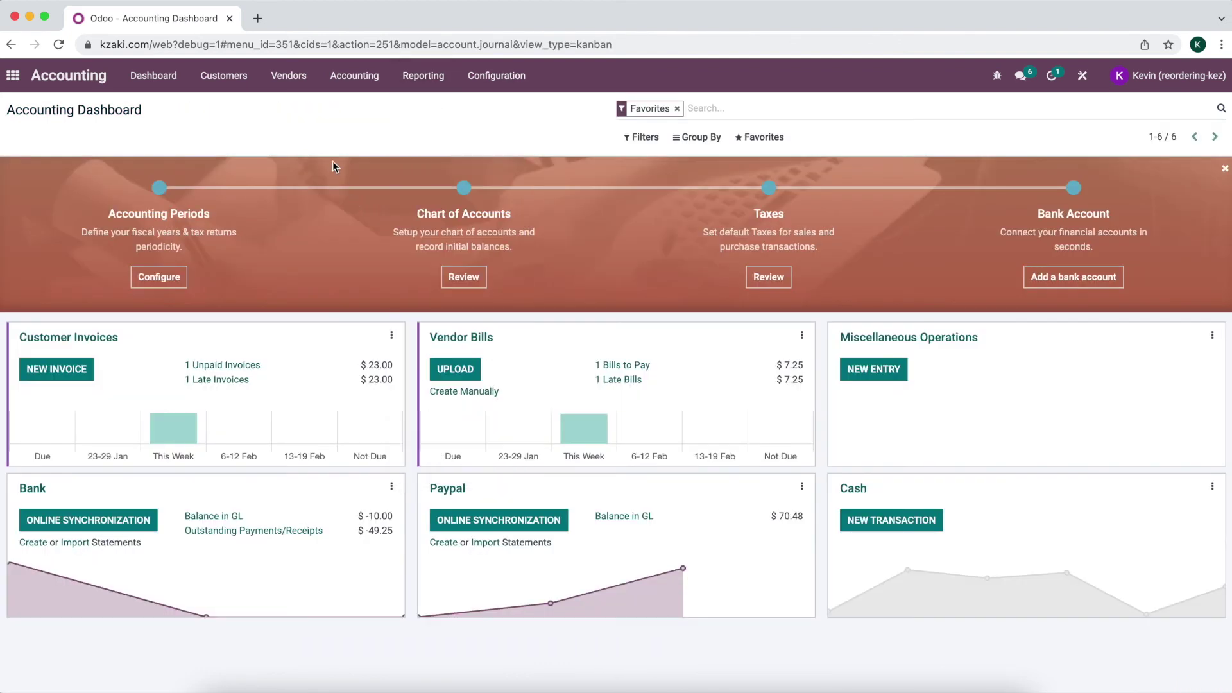
Open the Profit and Loss report and check the amount on the 660000 PayPal Fees account
{"action": "left_click", "coordinate": [422, 75]}
{"action": "left_click", "coordinate": [437, 132]}
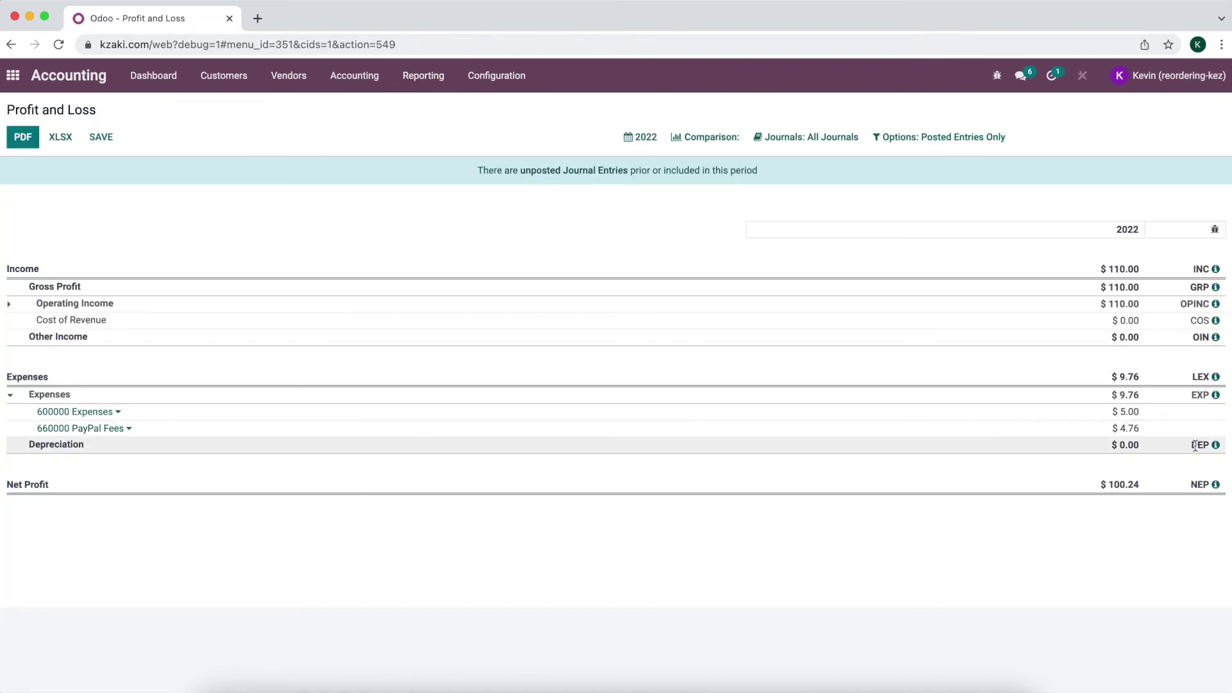
{"action": "left_click_drag", "start_coordinate": [1155, 434], "coordinate": [1087, 436]}
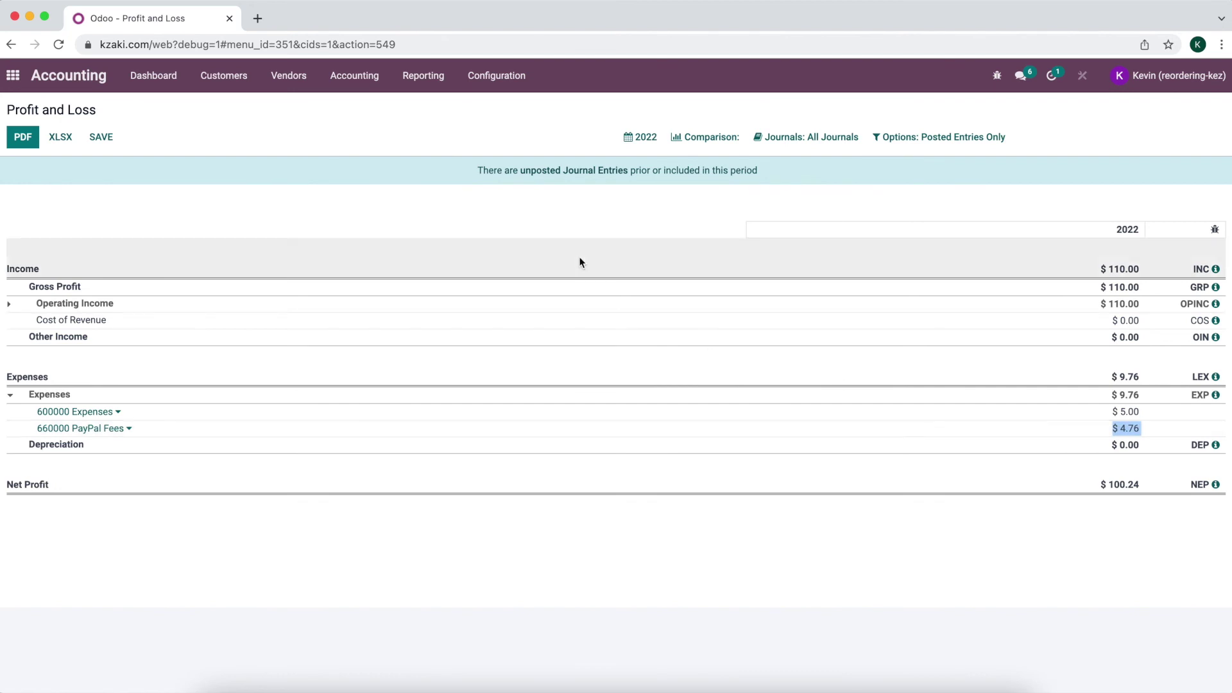
{"action": "left_click", "coordinate": [424, 85]}
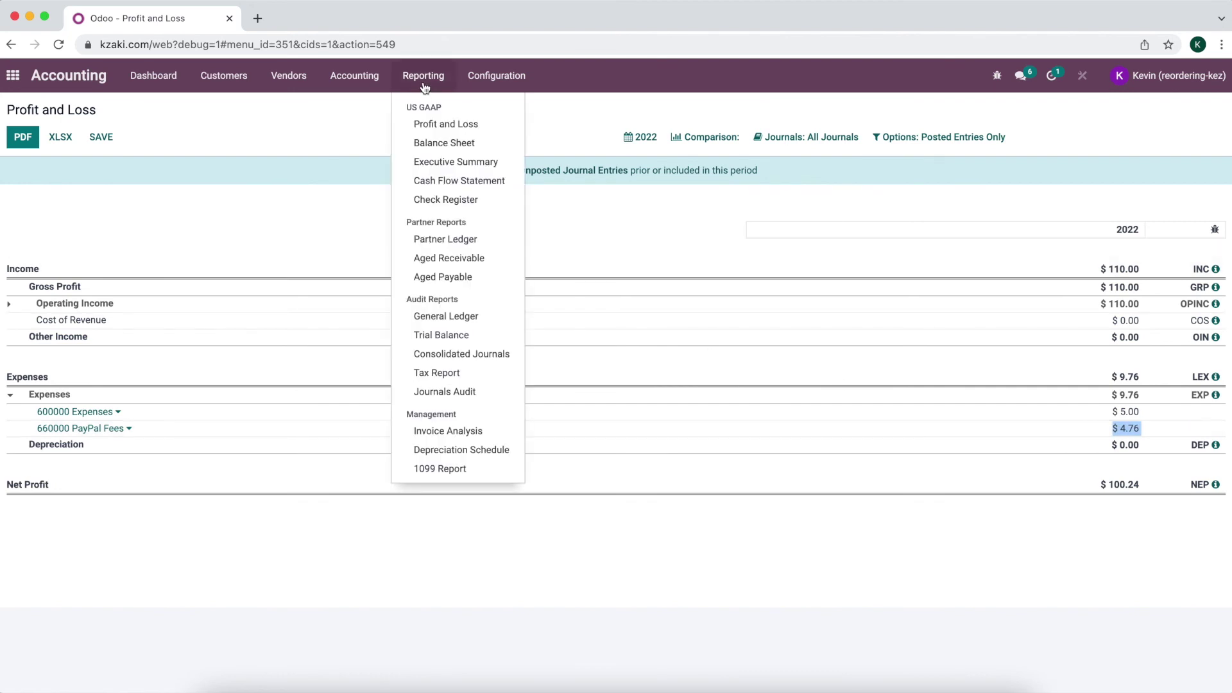
Create a new internal transfer from the Paypal journal and set its Destination Journal to Bank
{"action": "left_click", "coordinate": [151, 77]}
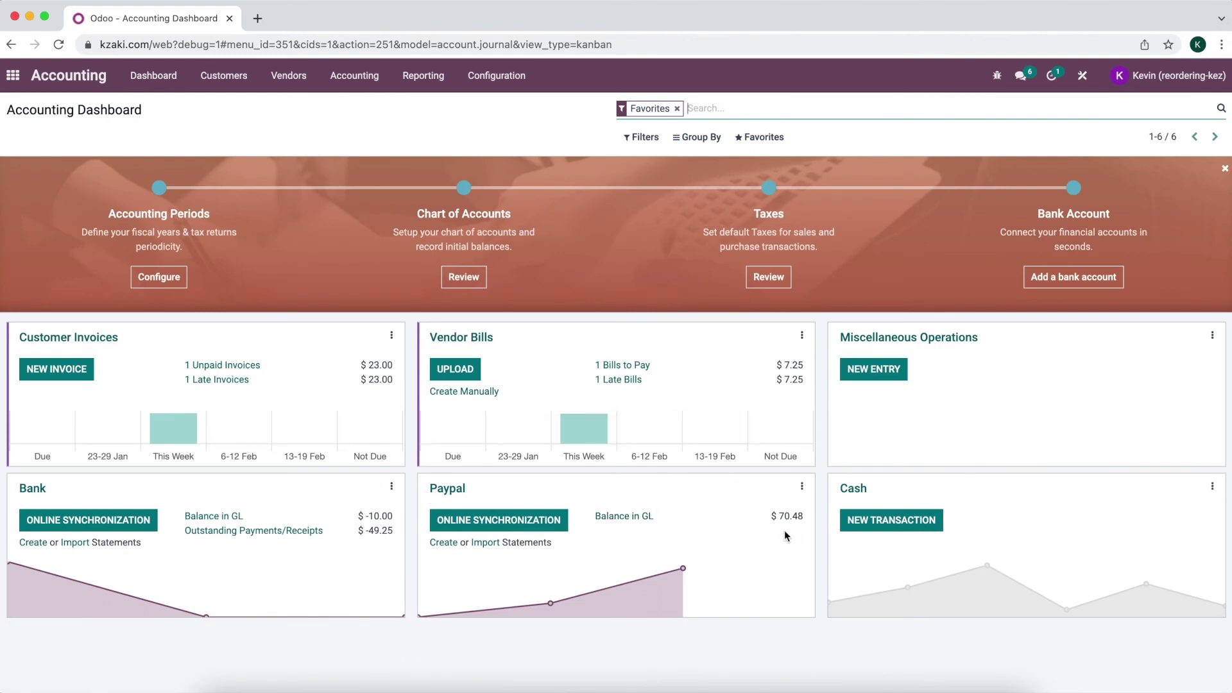
{"action": "left_click", "coordinate": [689, 510]}
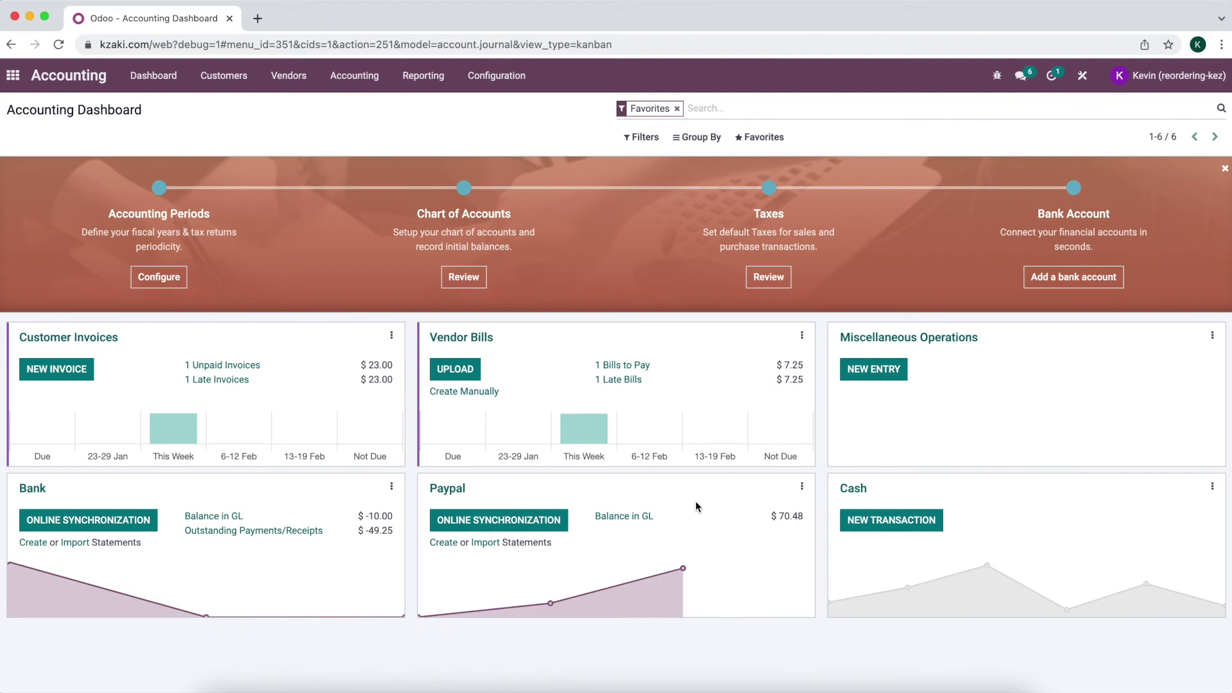
{"action": "left_click", "coordinate": [801, 486]}
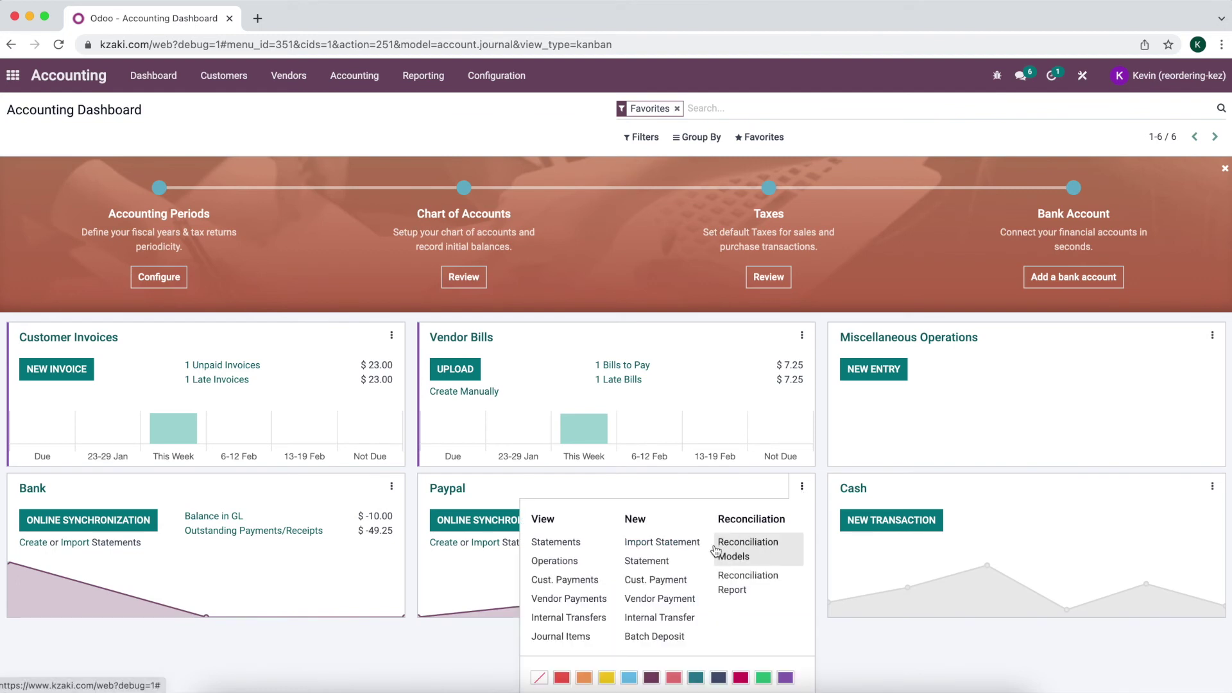
{"action": "scroll", "coordinate": [715, 545], "scroll_direction": "down", "scroll_amount": 1}
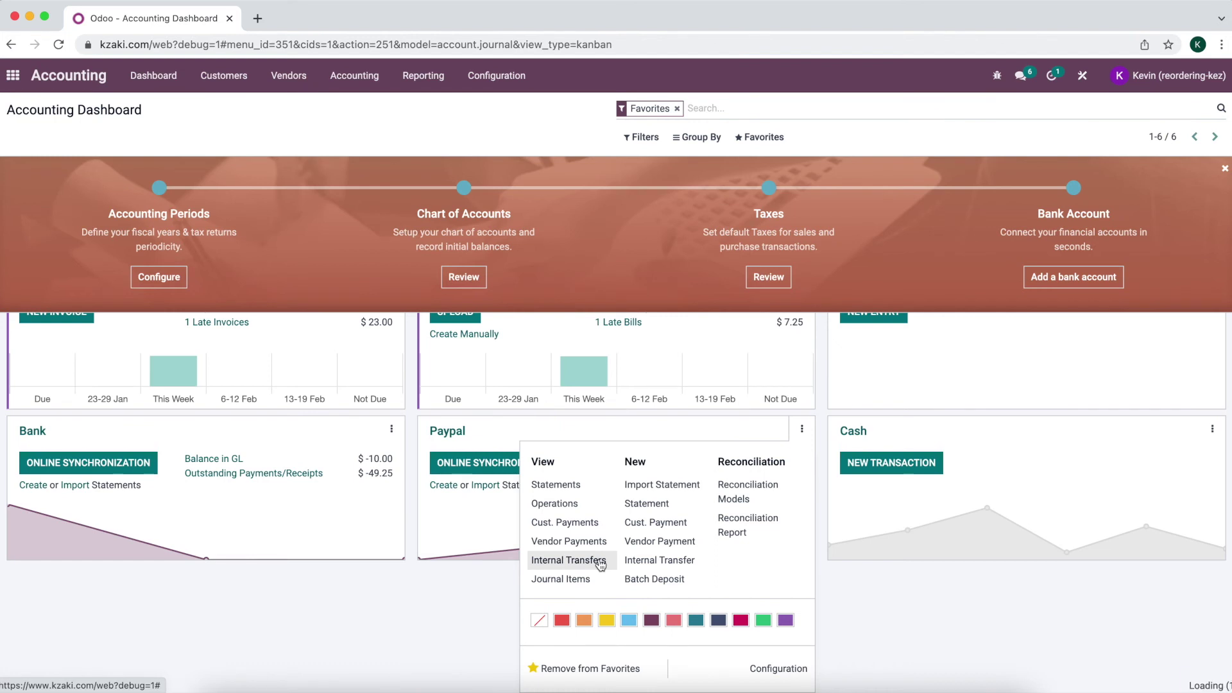
{"action": "left_click", "coordinate": [599, 561]}
{"action": "left_click", "coordinate": [46, 138]}
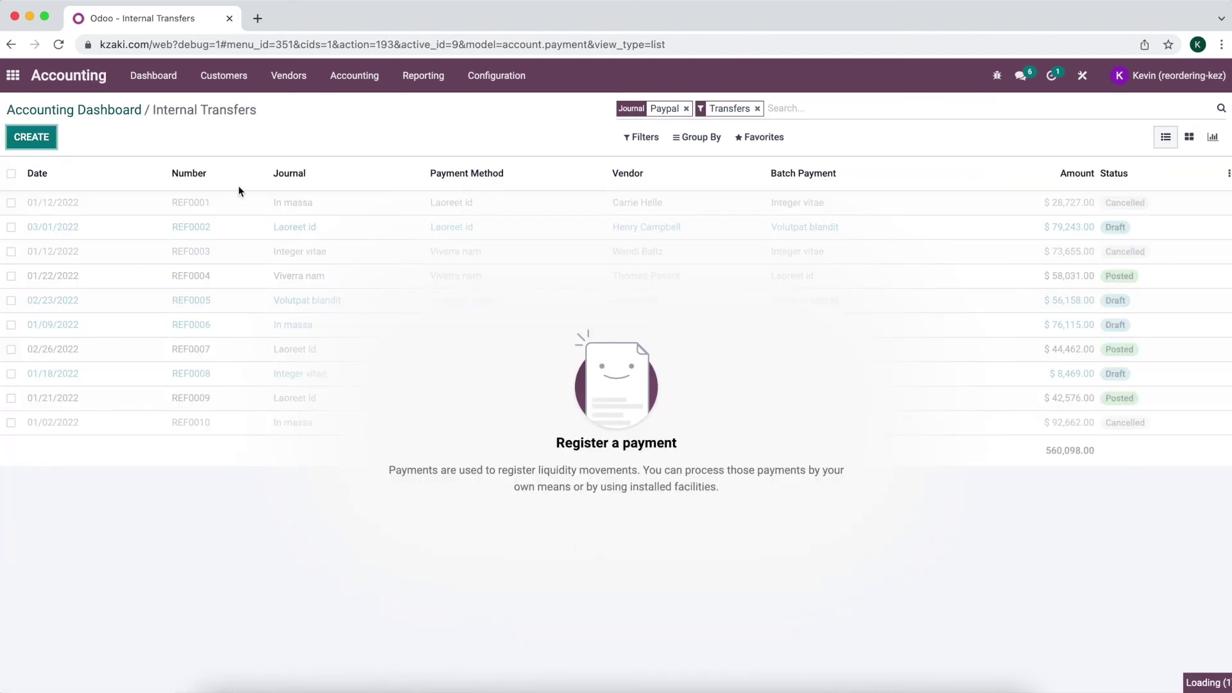
{"action": "left_click", "coordinate": [554, 341]}
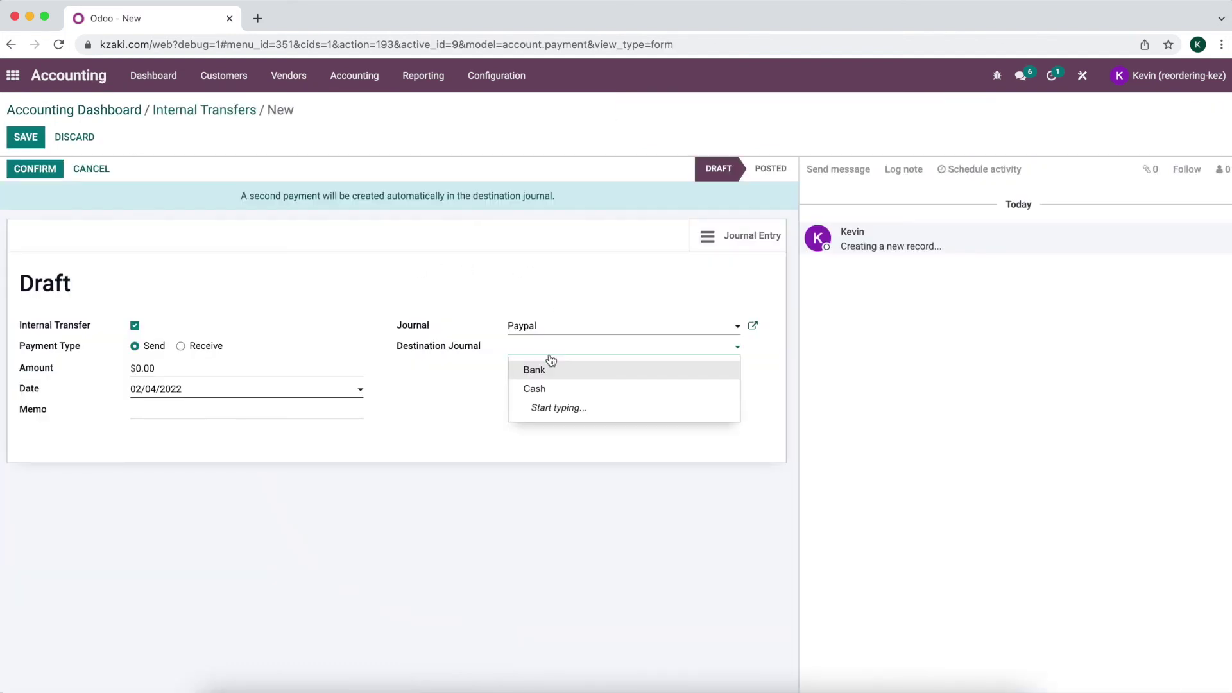
{"action": "left_click", "coordinate": [546, 366]}
{"action": "left_click", "coordinate": [164, 369]}
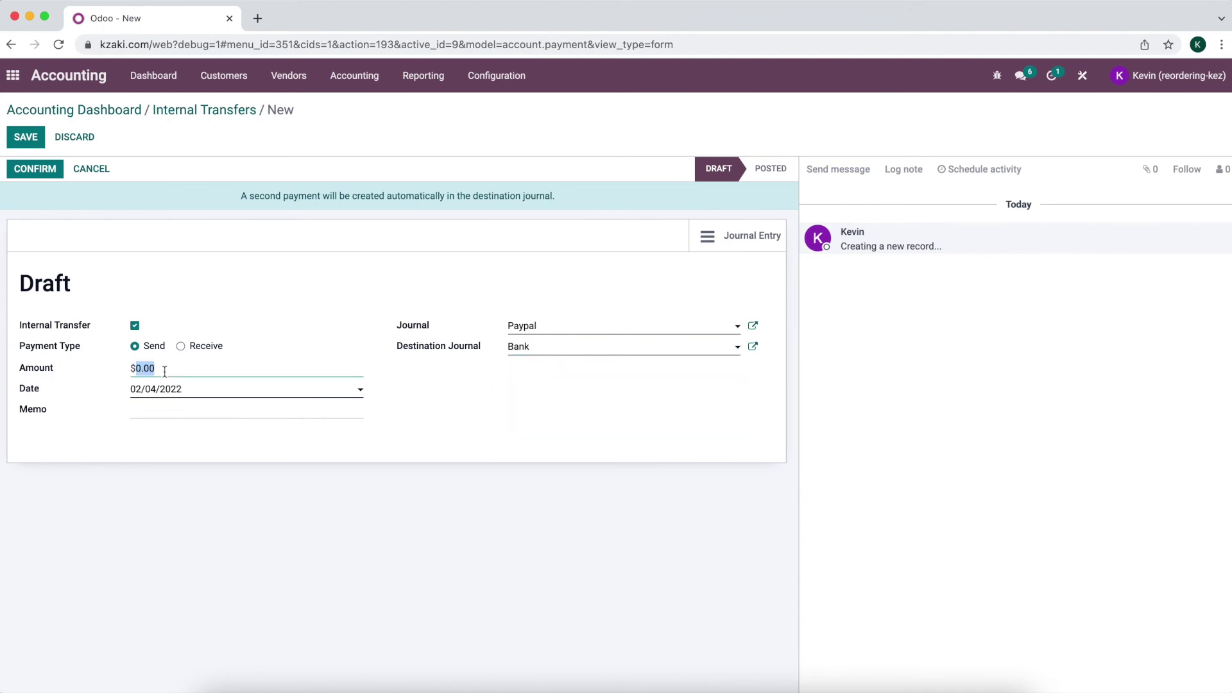
Look up the Paypal journal balance on a separate Accounting Dashboard and set the internal transfer's amount to $70.48
{"action": "right_click", "coordinate": [136, 109]}
{"action": "left_click", "coordinate": [154, 116]}
{"action": "left_click", "coordinate": [279, 21]}
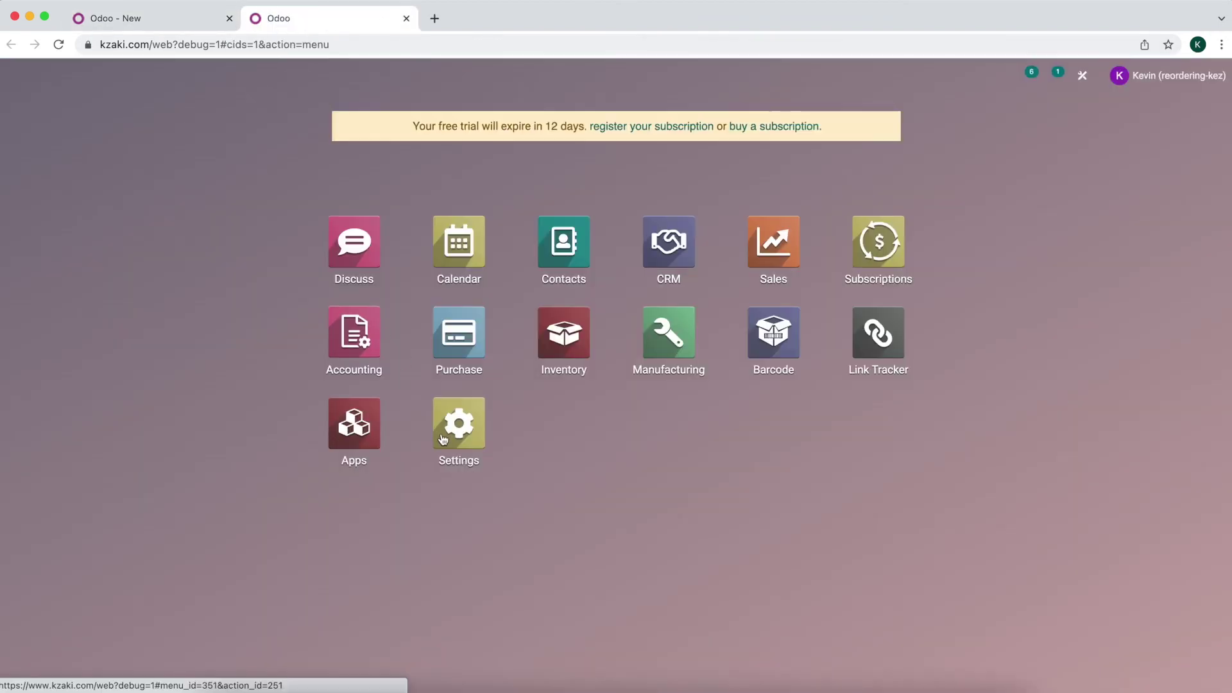
{"action": "left_click", "coordinate": [353, 335]}
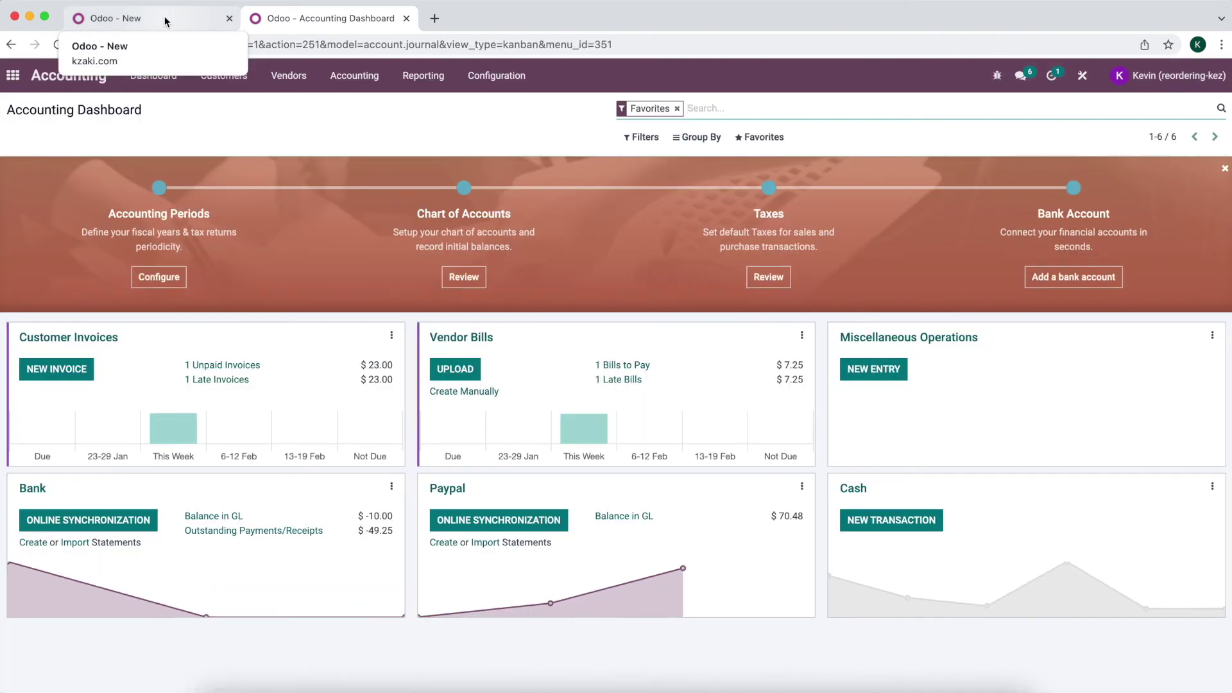
{"action": "left_click", "coordinate": [165, 21]}
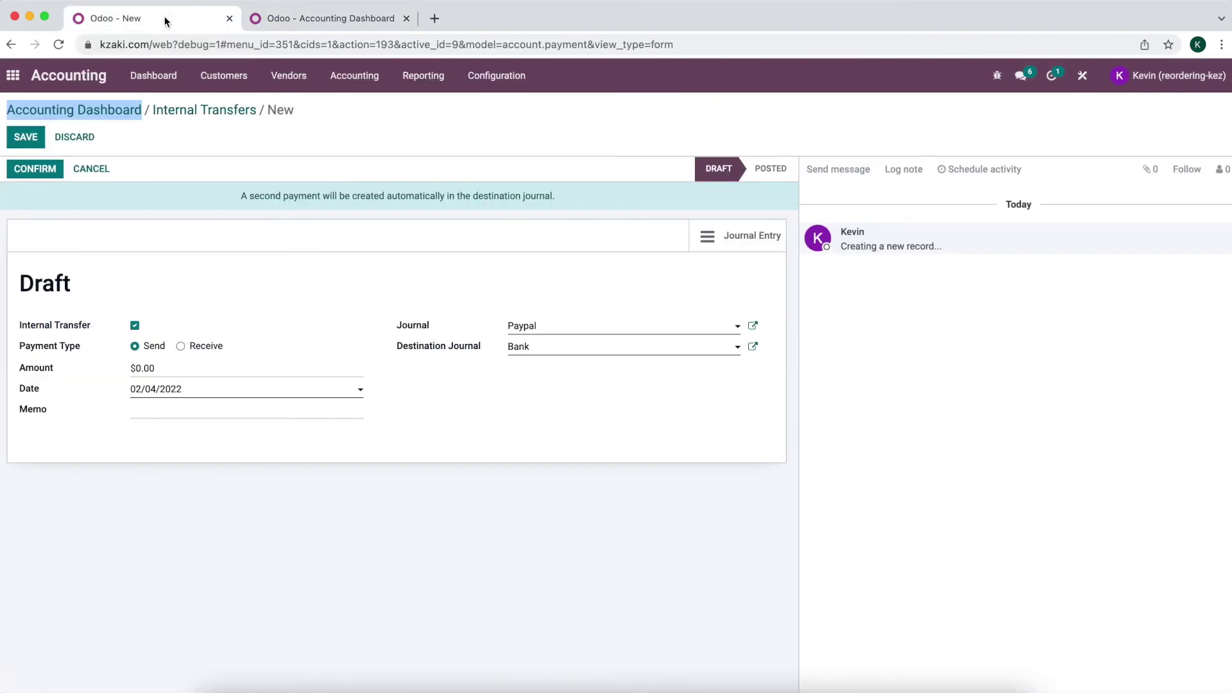
{"action": "left_click", "coordinate": [236, 370]}
{"action": "type", "text": "70.48"}
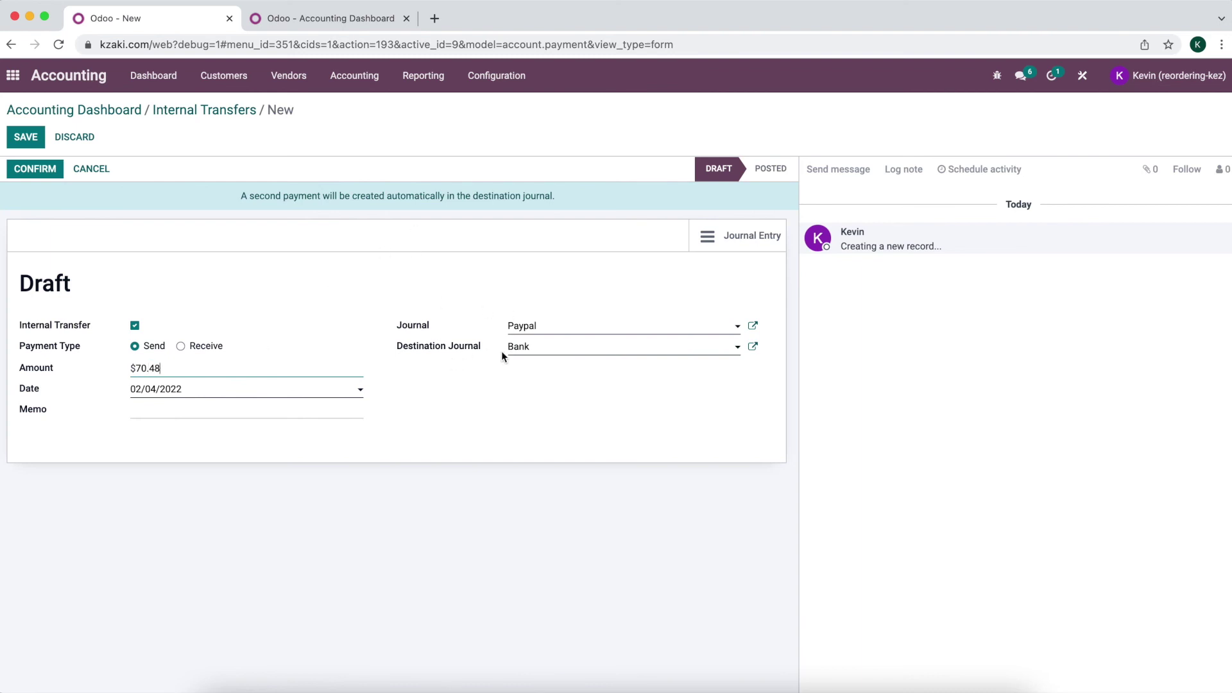
Enter the memo "PayPal Deposit" on the internal transfer, then save and confirm it
{"action": "left_click", "coordinate": [303, 409]}
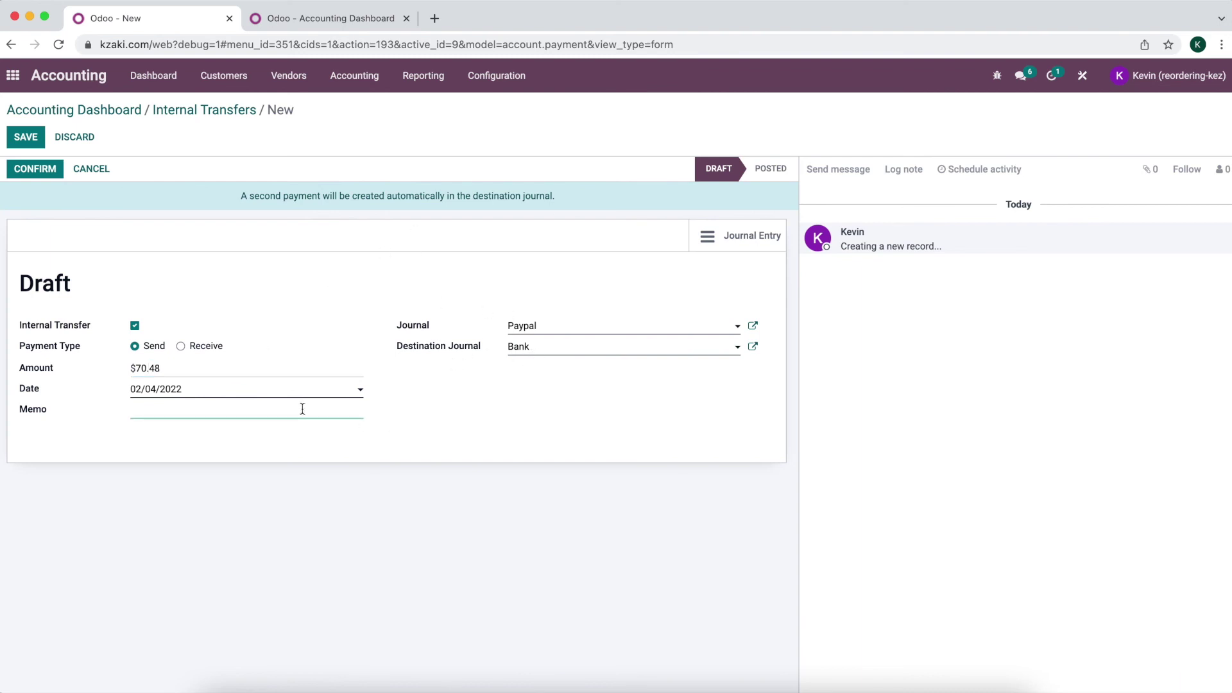
{"action": "type", "text": "PayPal Depsoit"}
{"action": "double_click", "coordinate": [186, 409]}
{"action": "type", "text": "Depsit"}
{"action": "right_click", "coordinate": [174, 411]}
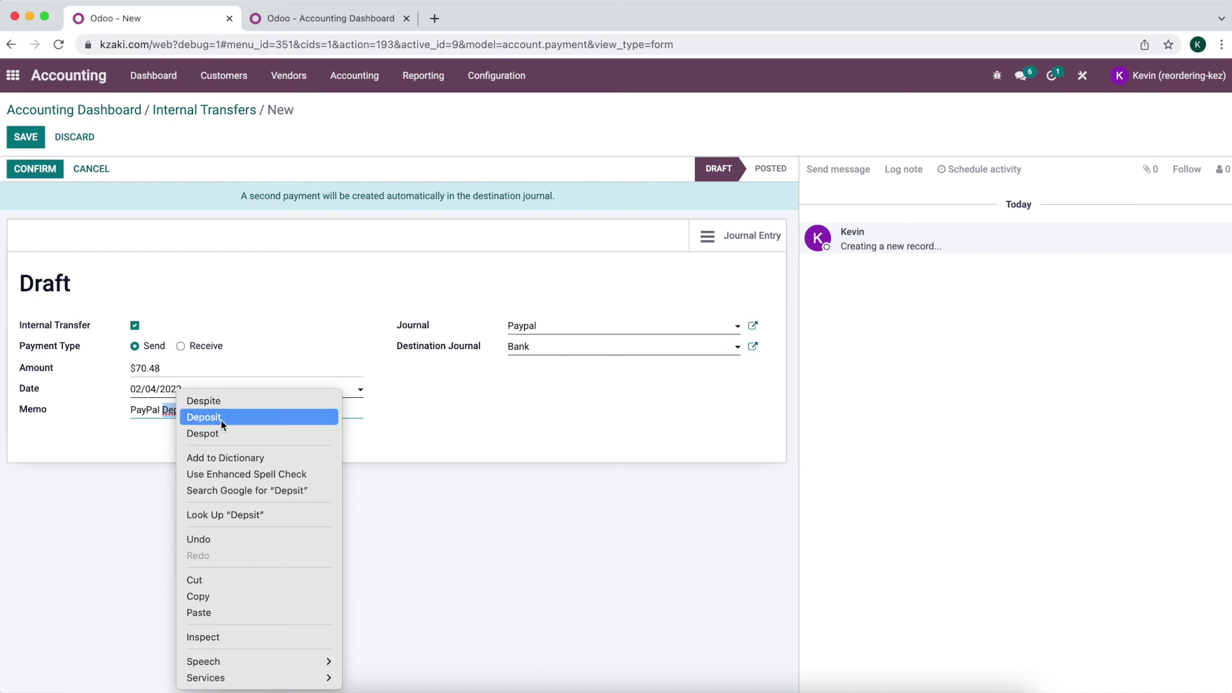
{"action": "left_click", "coordinate": [222, 417]}
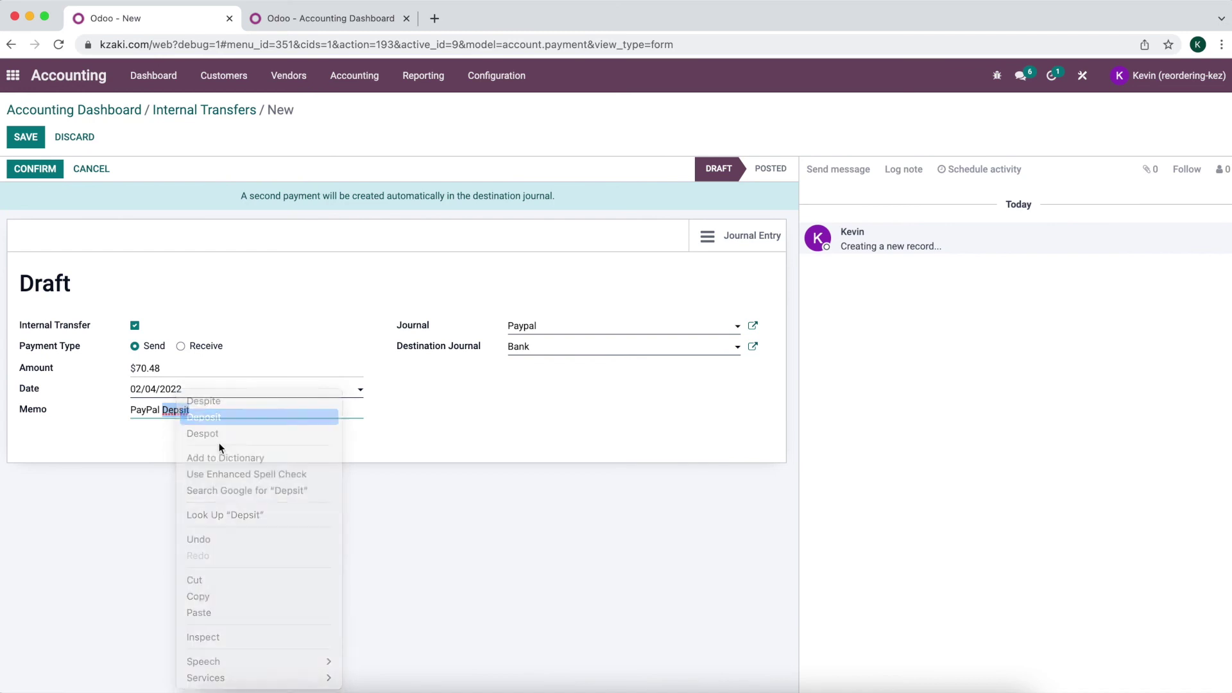
{"action": "left_click", "coordinate": [25, 136]}
{"action": "left_click", "coordinate": [43, 172]}
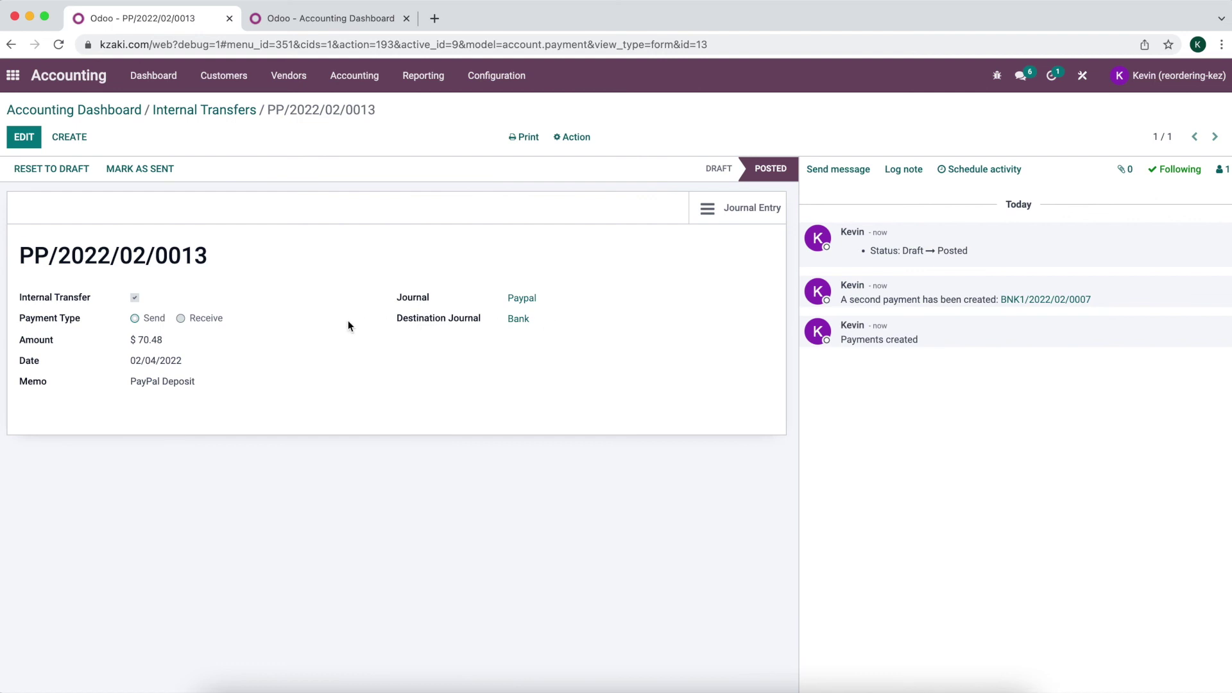
Create a new bank statement for the Paypal journal and add a transaction line with an amount of -70.48
{"action": "left_click", "coordinate": [126, 115]}
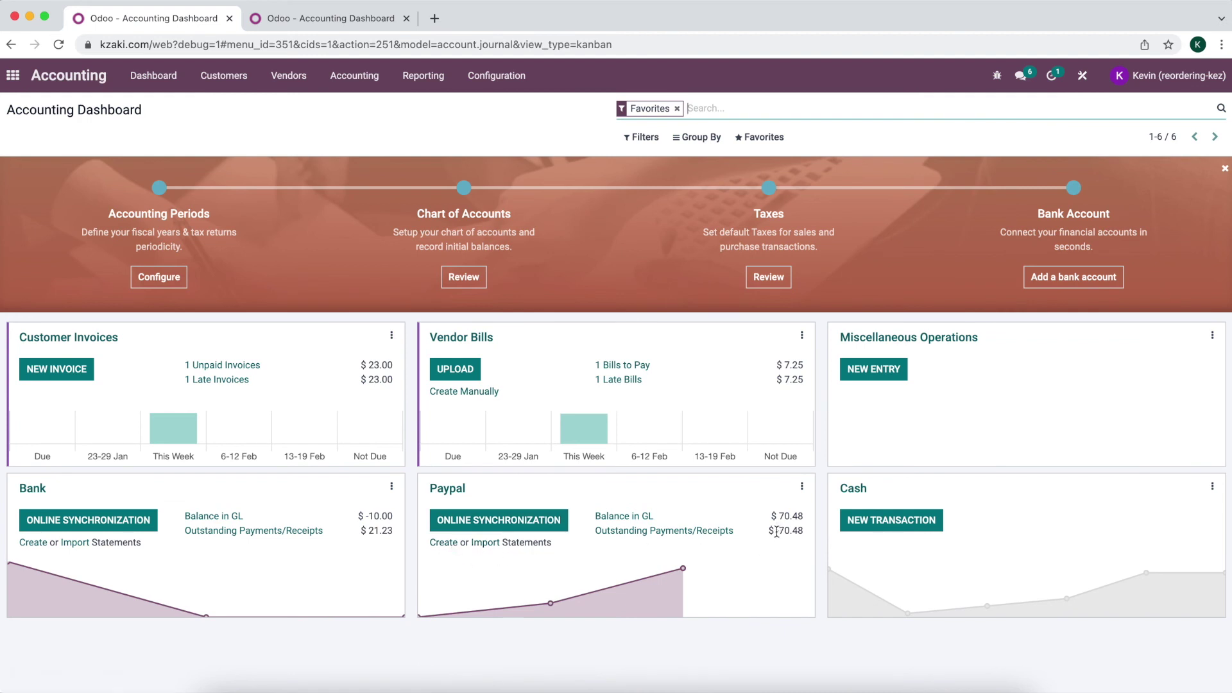
{"action": "left_click", "coordinate": [447, 547]}
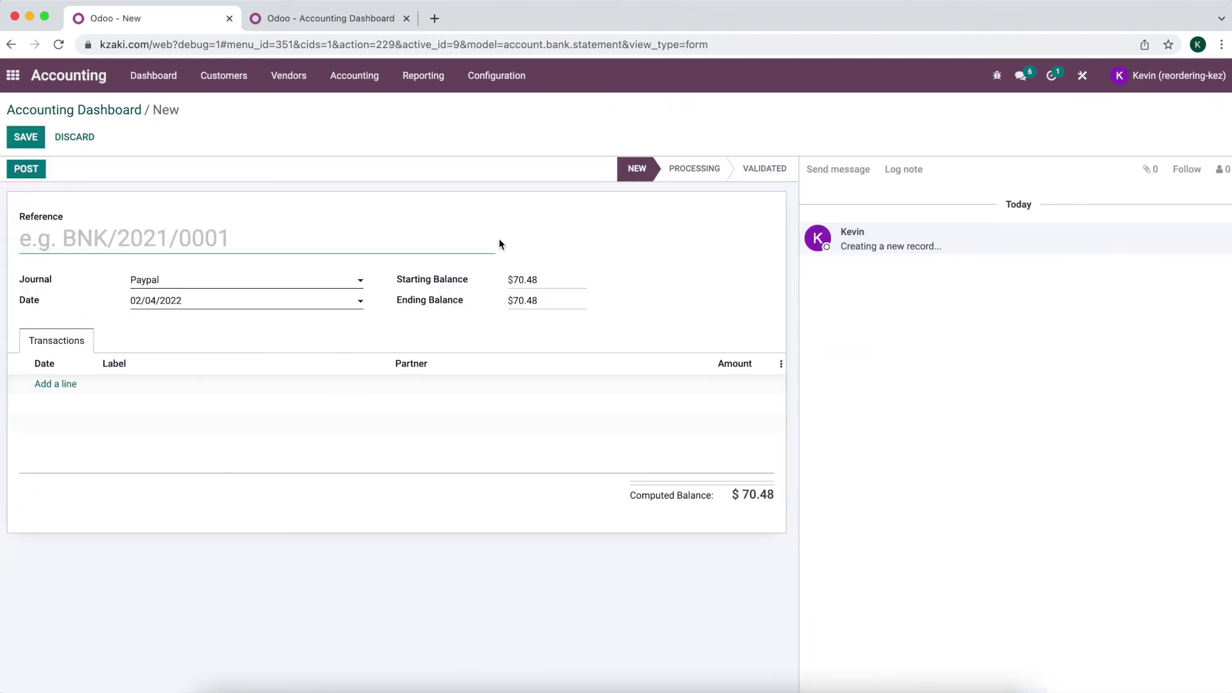
{"action": "left_click", "coordinate": [55, 384]}
{"action": "left_click", "coordinate": [200, 383]}
{"action": "left_click", "coordinate": [720, 385]}
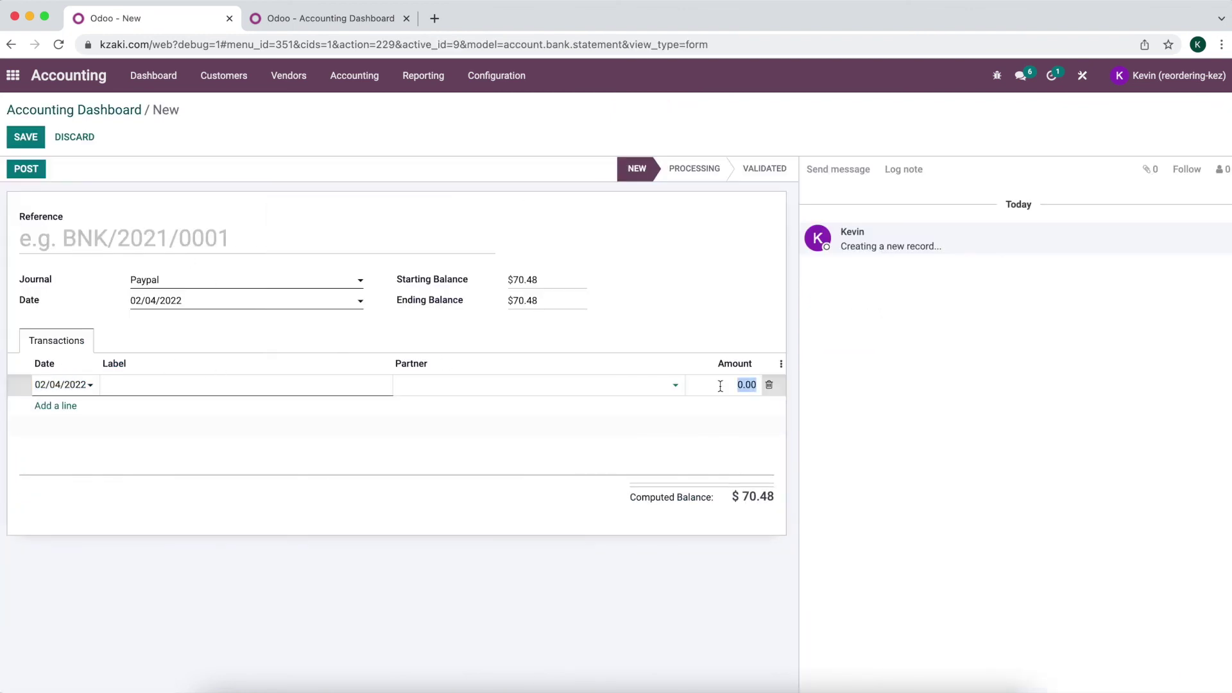
{"action": "type", "text": "-70.48"}
{"action": "key", "text": "Return"}
Label the -70.48 transaction line "Transfer to Bank"
{"action": "left_click", "coordinate": [330, 385]}
{"action": "type", "text": "Traansfer t"}
{"action": "key", "text": "super+a"}
{"action": "type", "text": "Transfer to "}
{"action": "type", "text": "/ba"}
{"action": "type", "text": "Bank"}
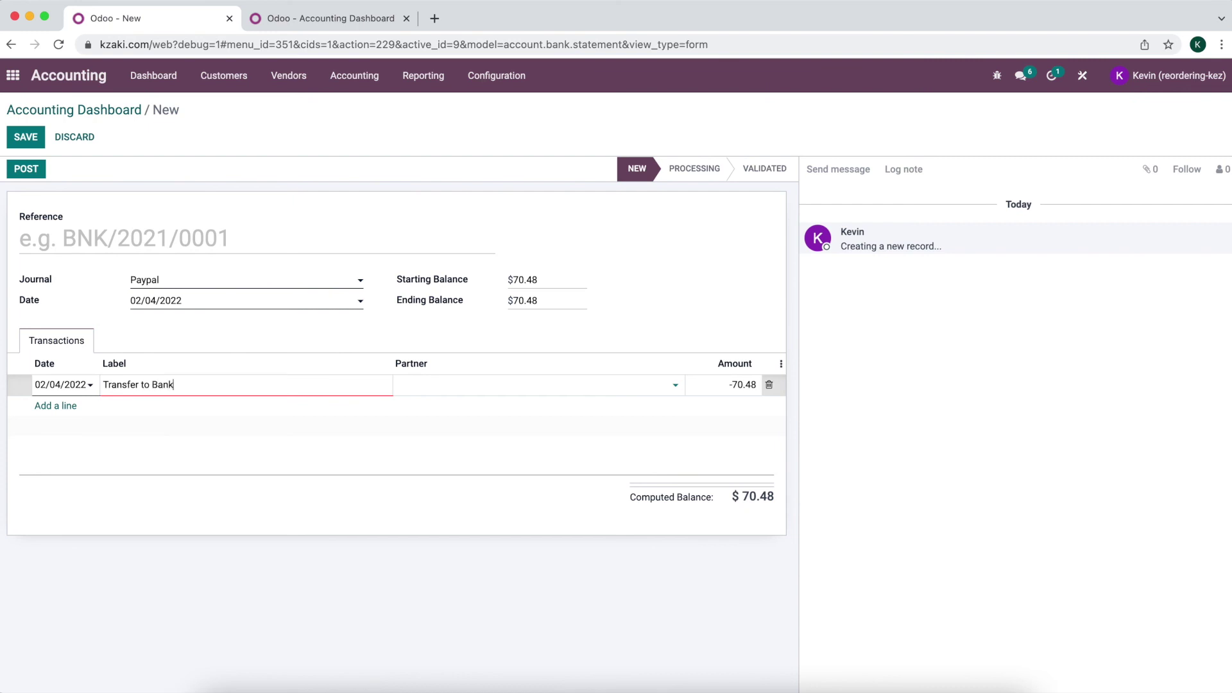
{"action": "left_click", "coordinate": [264, 220]}
{"action": "left_click", "coordinate": [235, 239]}
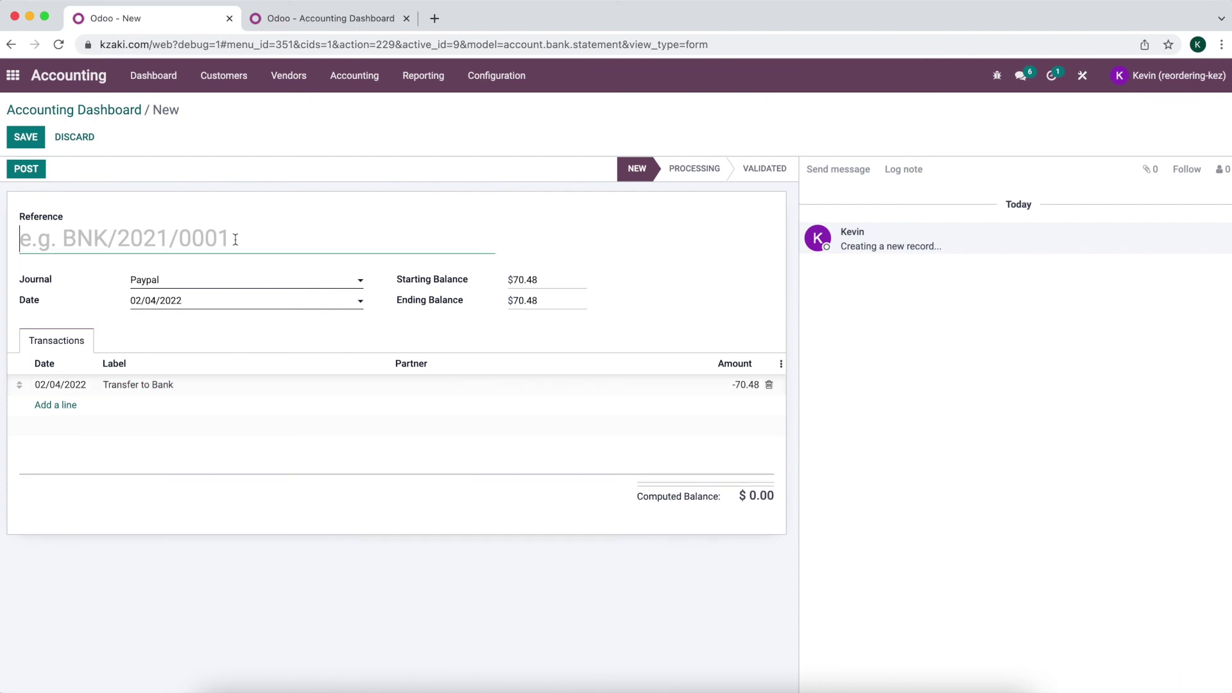
Set the Paypal statement's ending balance to 0 and post the statement
{"action": "left_click", "coordinate": [24, 170]}
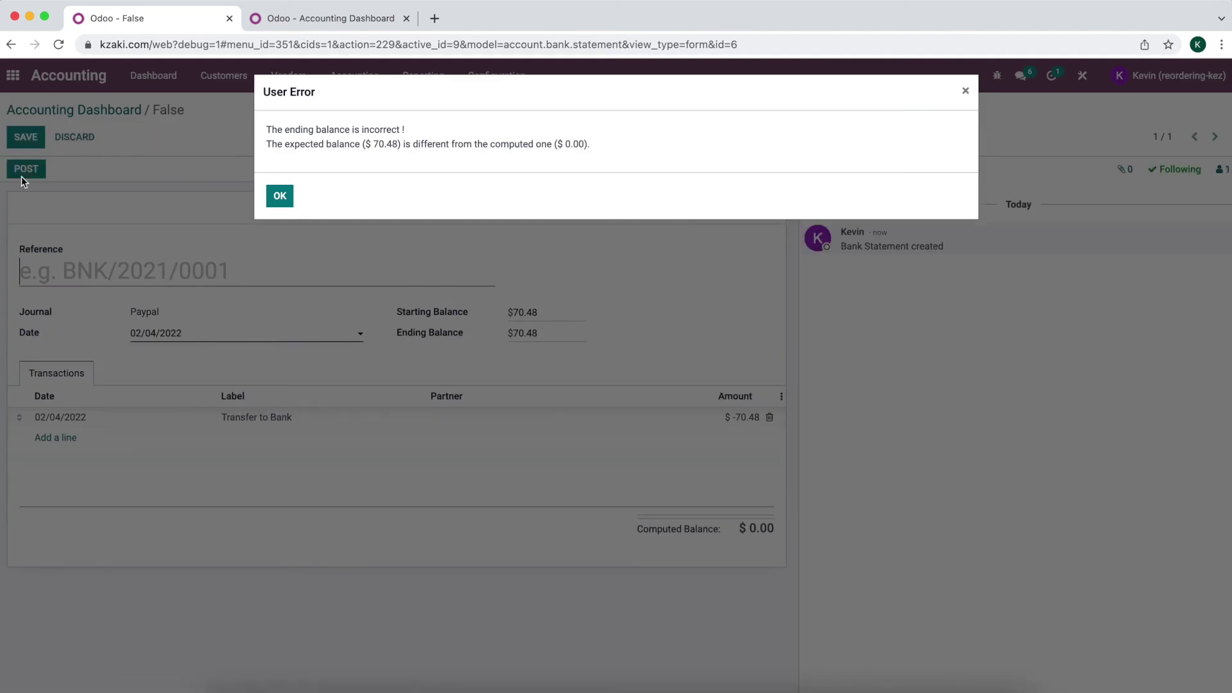
{"action": "left_click", "coordinate": [279, 196]}
{"action": "double_click", "coordinate": [542, 332]}
{"action": "type", "text": "0"}
{"action": "left_click", "coordinate": [29, 168]}
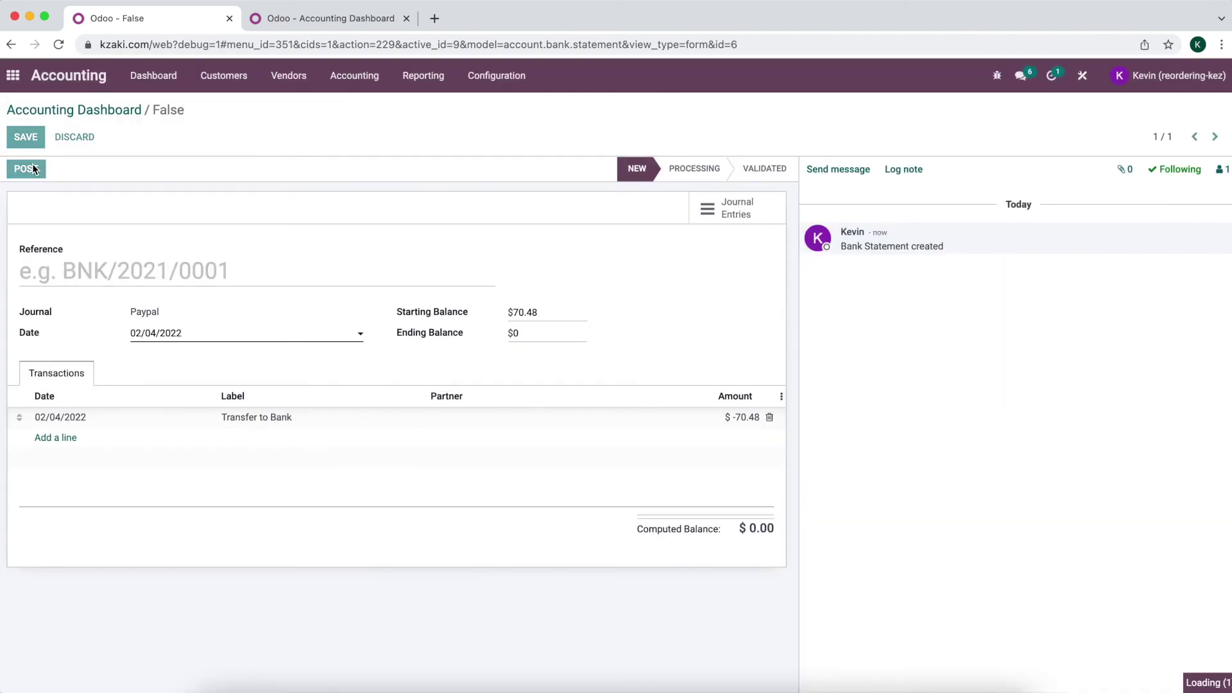
Reconcile the Transfer to Bank line with the PP/2022/02/0013 transfer entry, validate it and close the statement
{"action": "left_click", "coordinate": [53, 168]}
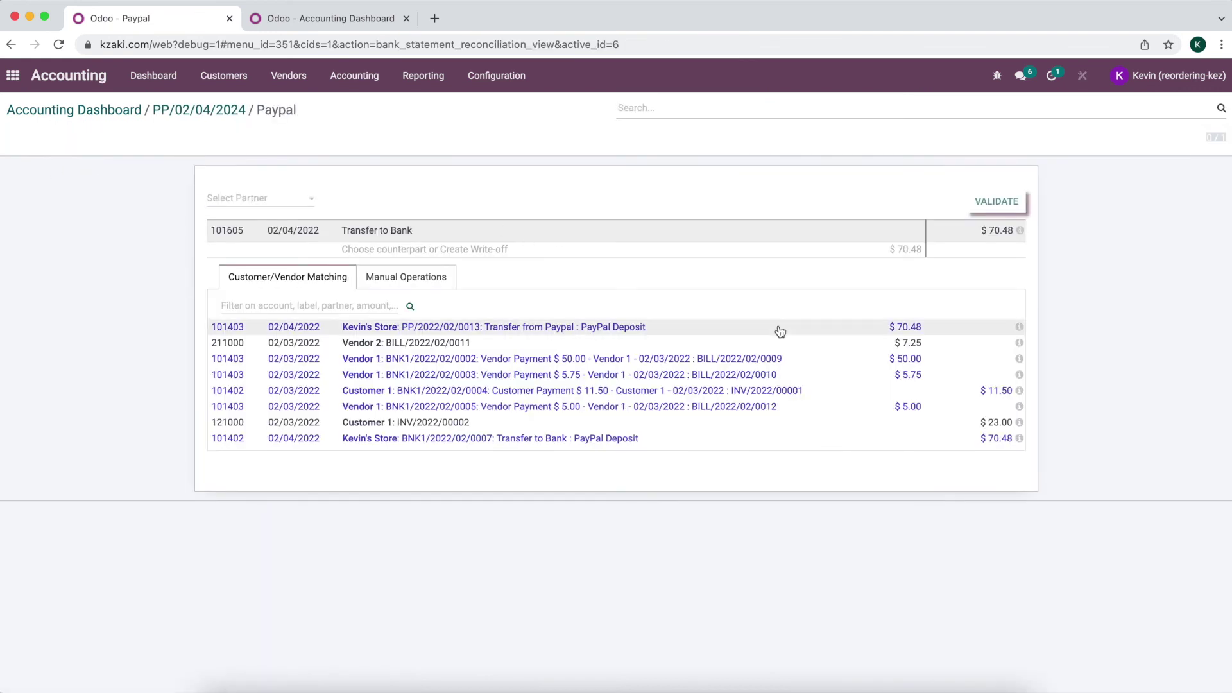
{"action": "left_click", "coordinate": [677, 331]}
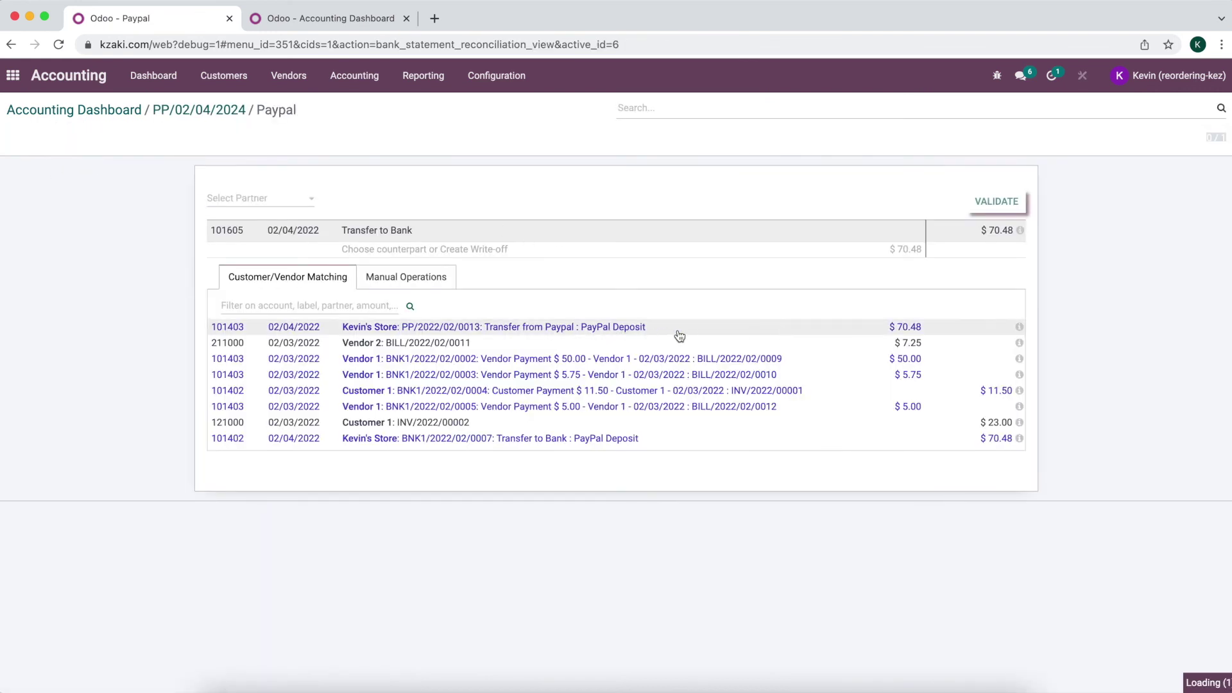
{"action": "left_click", "coordinate": [985, 210]}
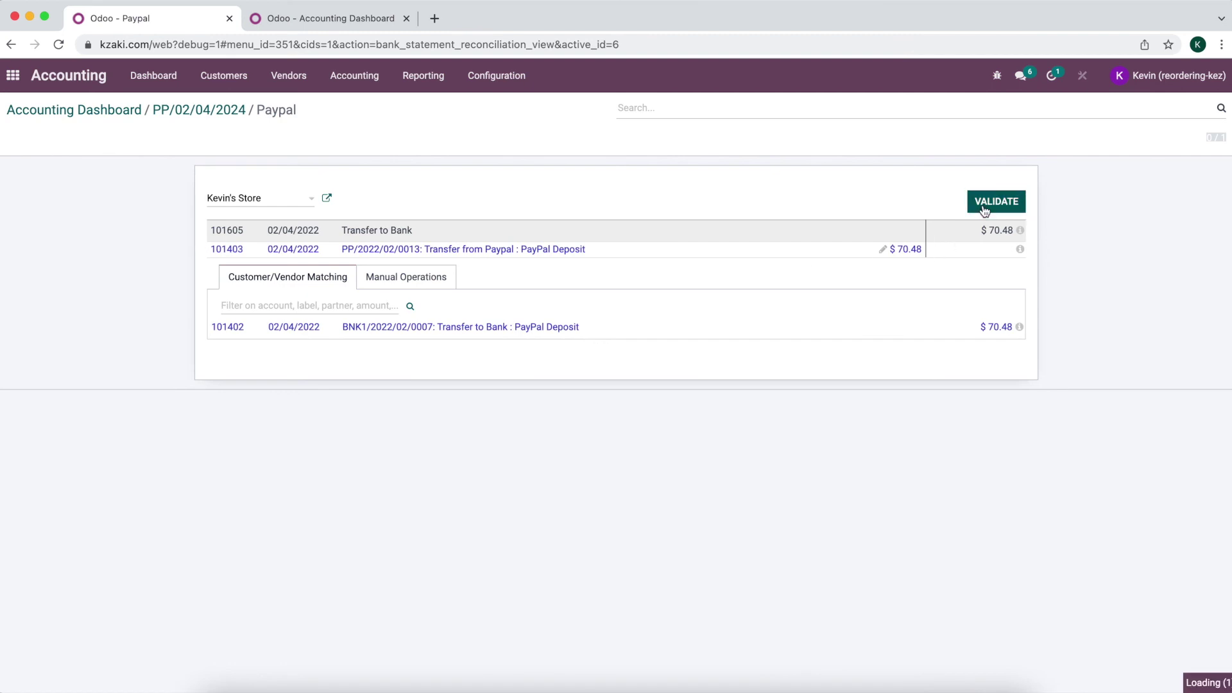
{"action": "left_click", "coordinate": [584, 418]}
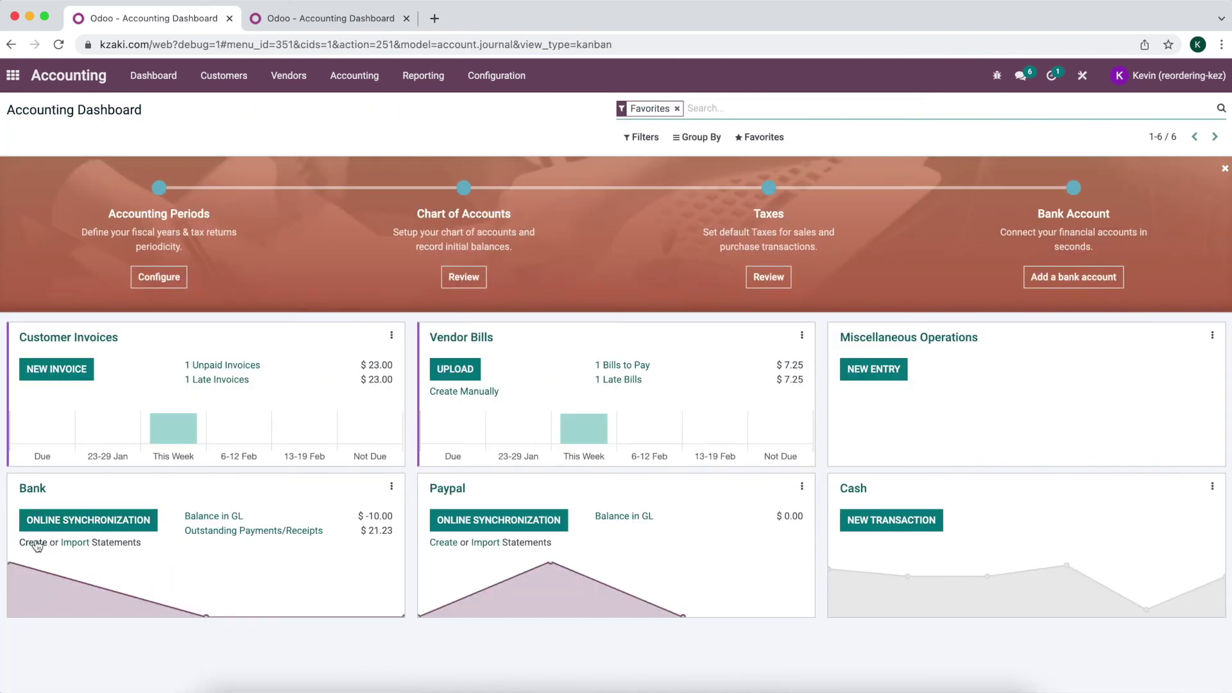
Create a new bank statement for the Bank journal from the dashboard and enter -60.48 as its ending balance
{"action": "left_click", "coordinate": [41, 545]}
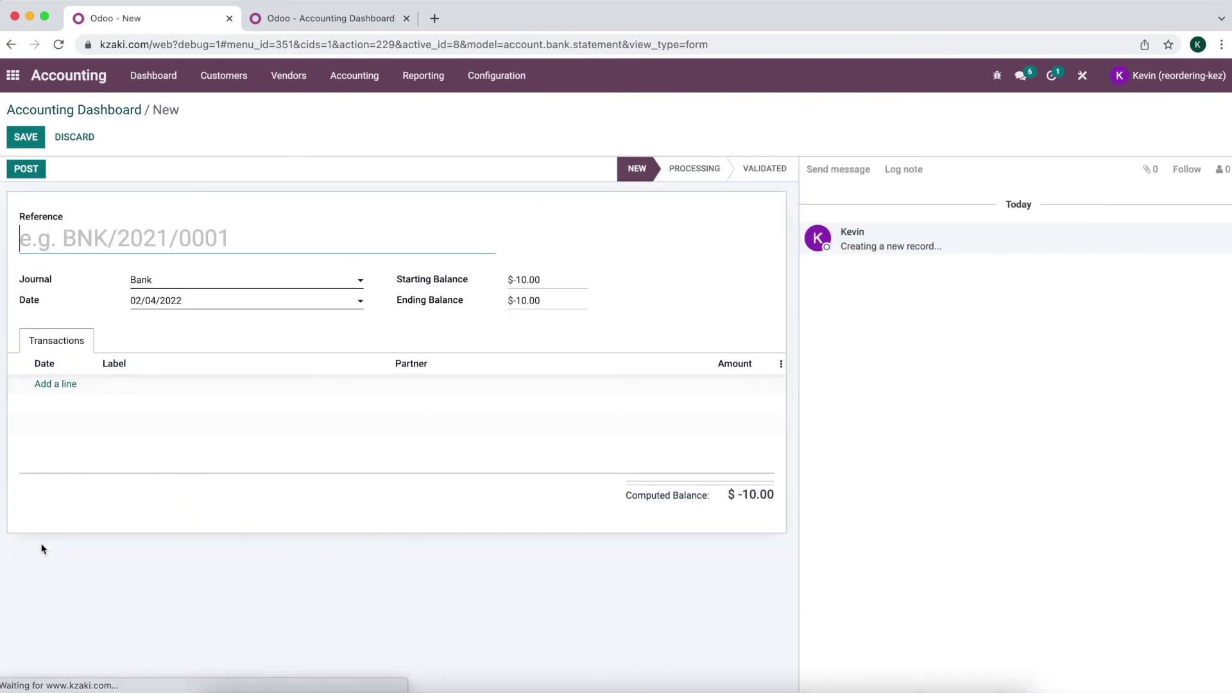
{"action": "left_click", "coordinate": [524, 300]}
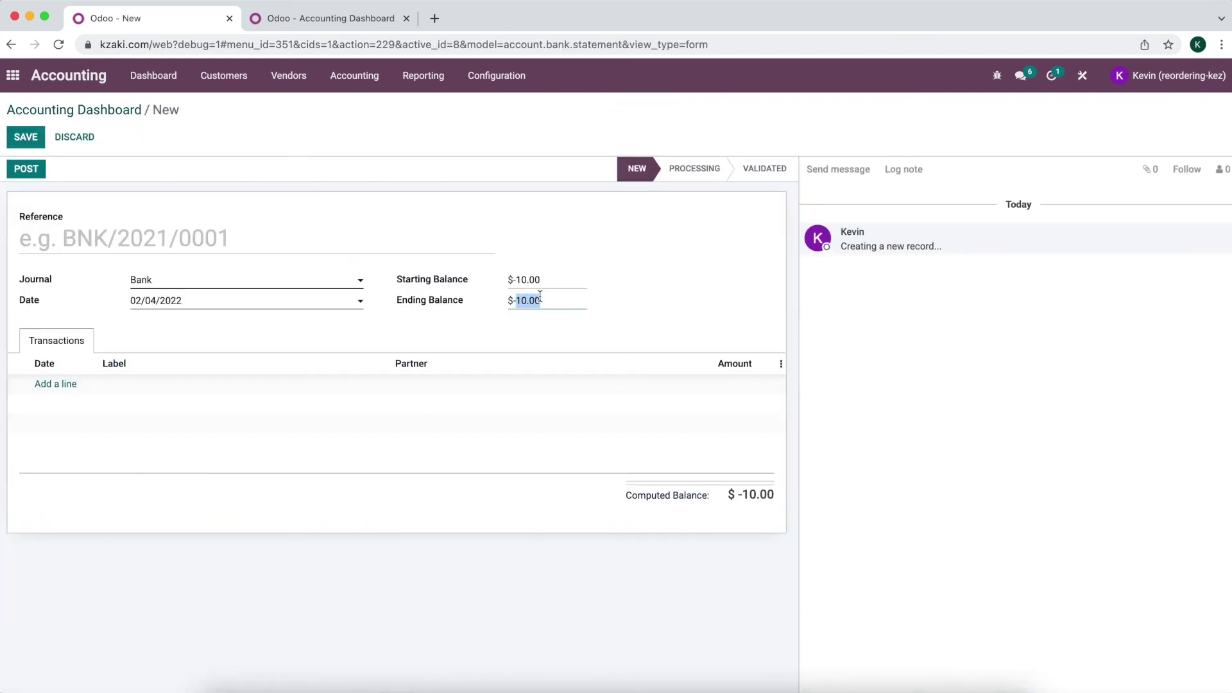
{"action": "mouse_move", "coordinate": [466, 376]}
{"action": "type", "text": "60.48"}
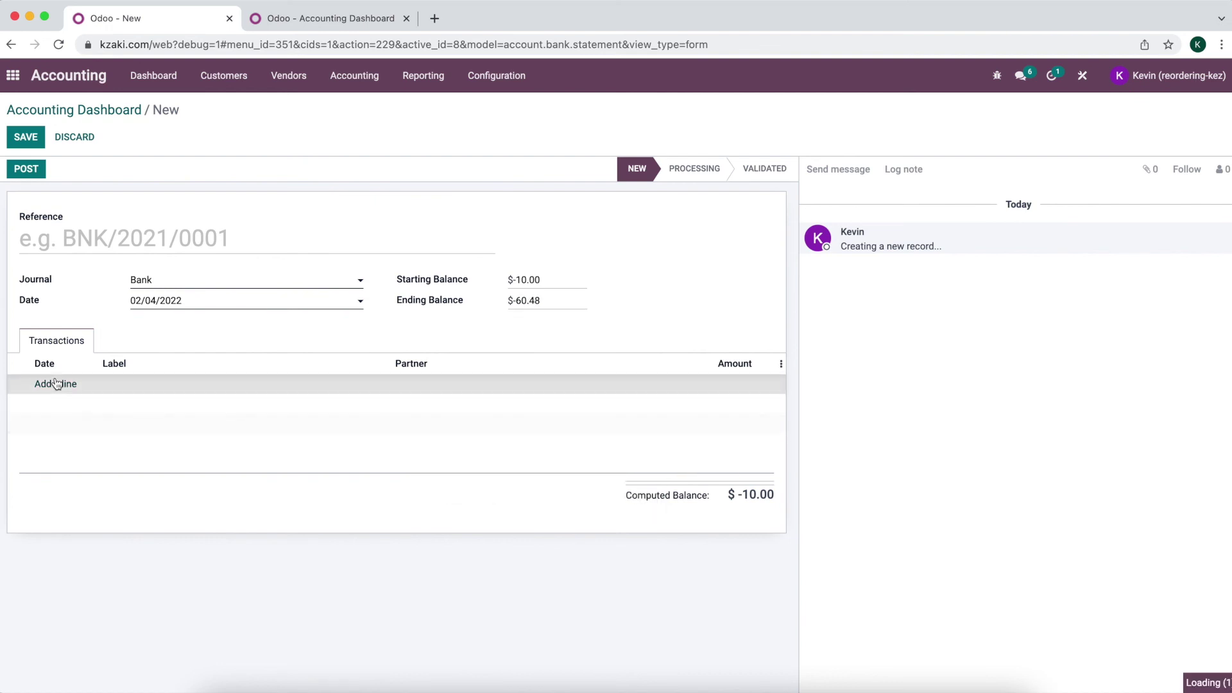
Add a transaction line labelled "Paypal transfer" with an amount of 70.48 to the Bank statement
{"action": "left_click", "coordinate": [58, 384]}
{"action": "left_click", "coordinate": [723, 385]}
{"action": "type", "text": "70.48"}
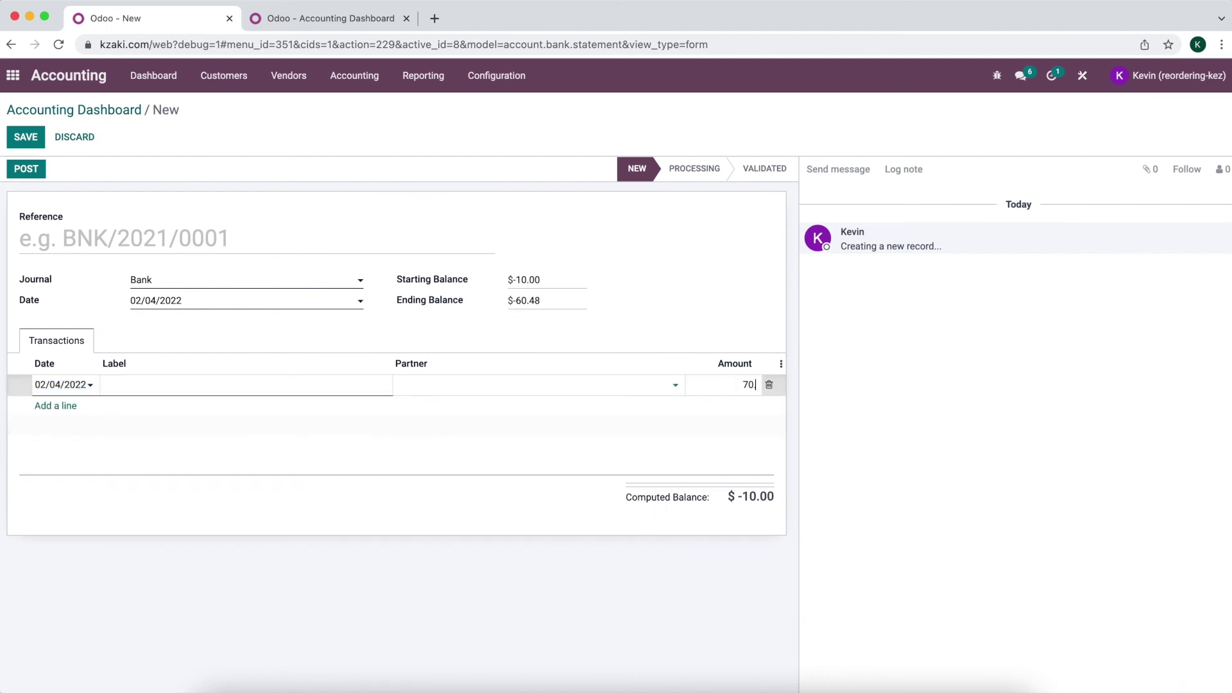
{"action": "left_click", "coordinate": [299, 385]}
{"action": "type", "text": "Paypal transfeer"}
{"action": "key", "text": "BackSpace"}
{"action": "key", "text": "BackSpace"}
{"action": "type", "text": "r"}
{"action": "left_click", "coordinate": [87, 178]}
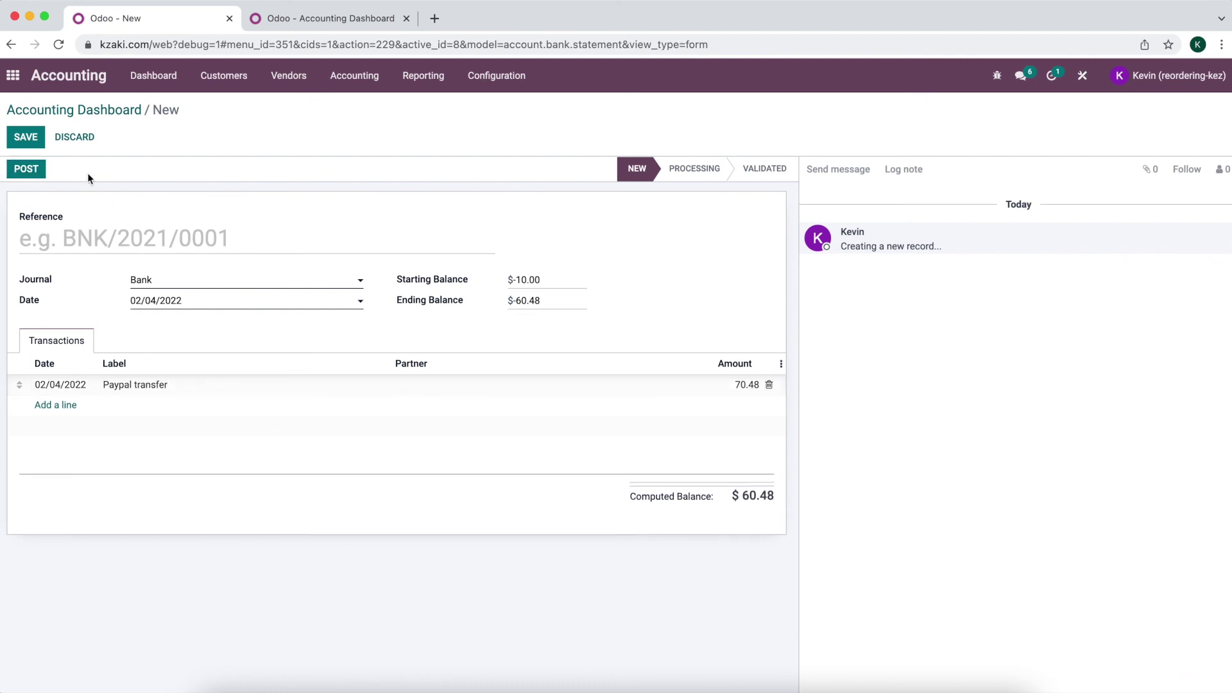
Correct the Bank statement's ending balance to 60.48 and post the statement
{"action": "left_click", "coordinate": [510, 295]}
{"action": "key", "text": "Delete"}
{"action": "left_click", "coordinate": [36, 174]}
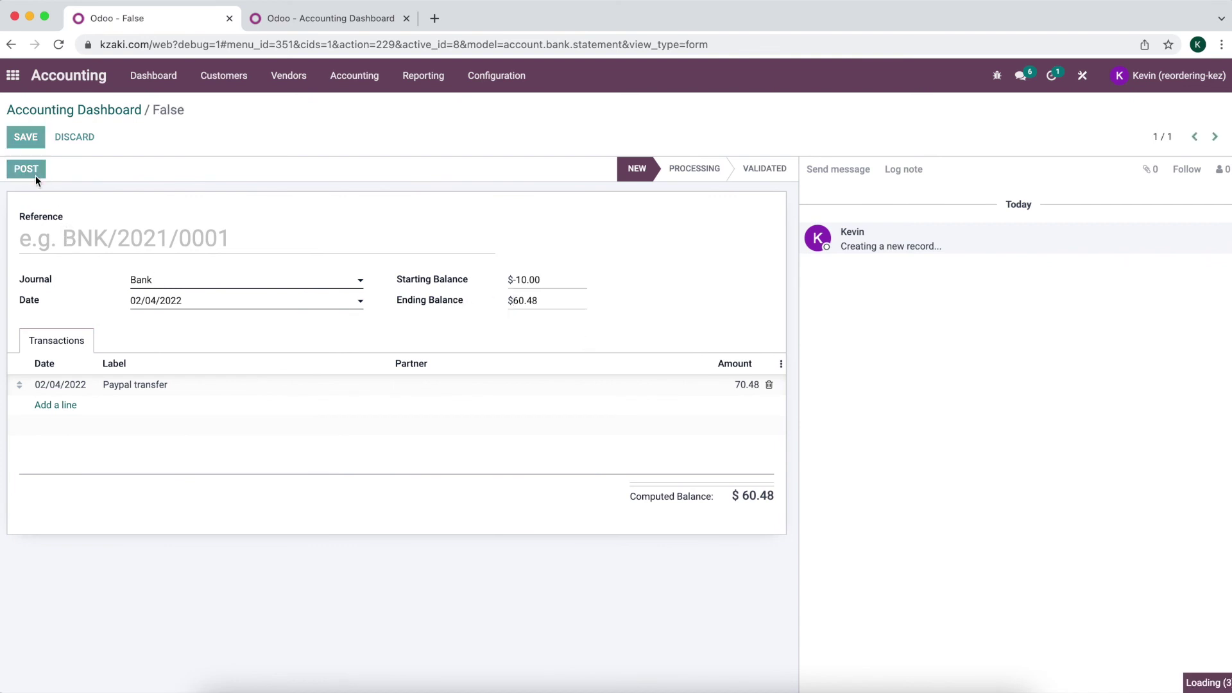
Reconcile the Paypal transfer line with the BNK1/2022/02/0007 entry, validate it and close the statement
{"action": "left_click", "coordinate": [36, 172]}
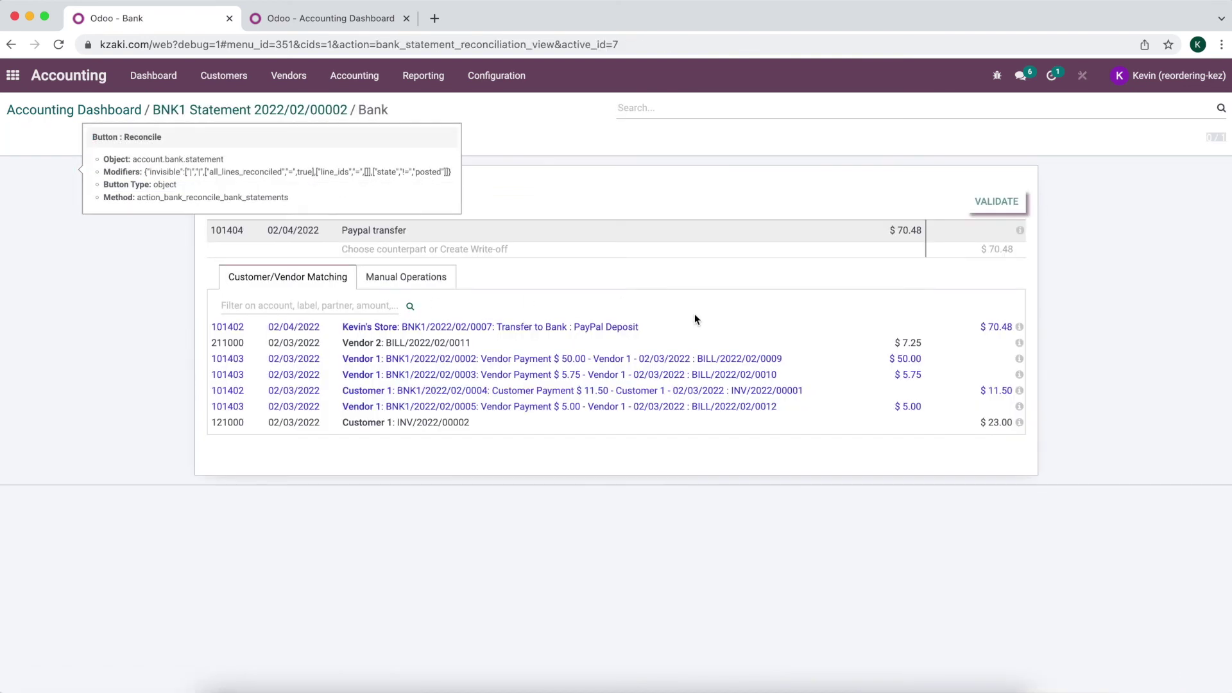
{"action": "left_click", "coordinate": [941, 329]}
{"action": "left_click", "coordinate": [991, 203]}
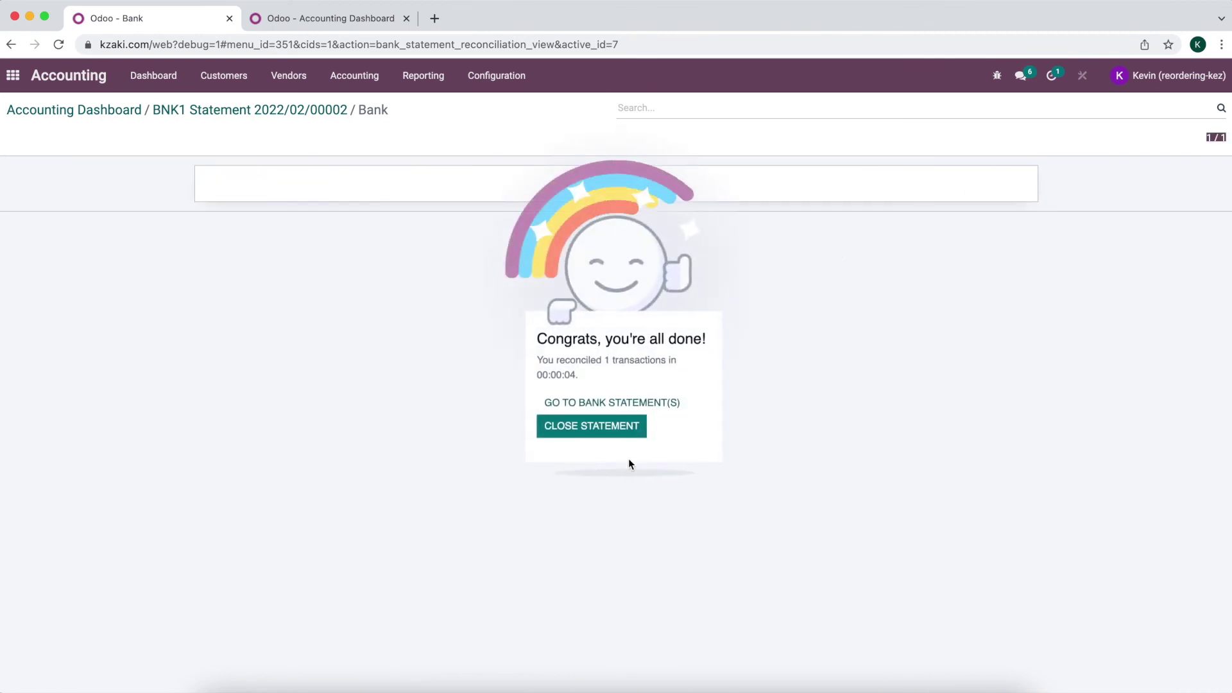
{"action": "left_click", "coordinate": [598, 425]}
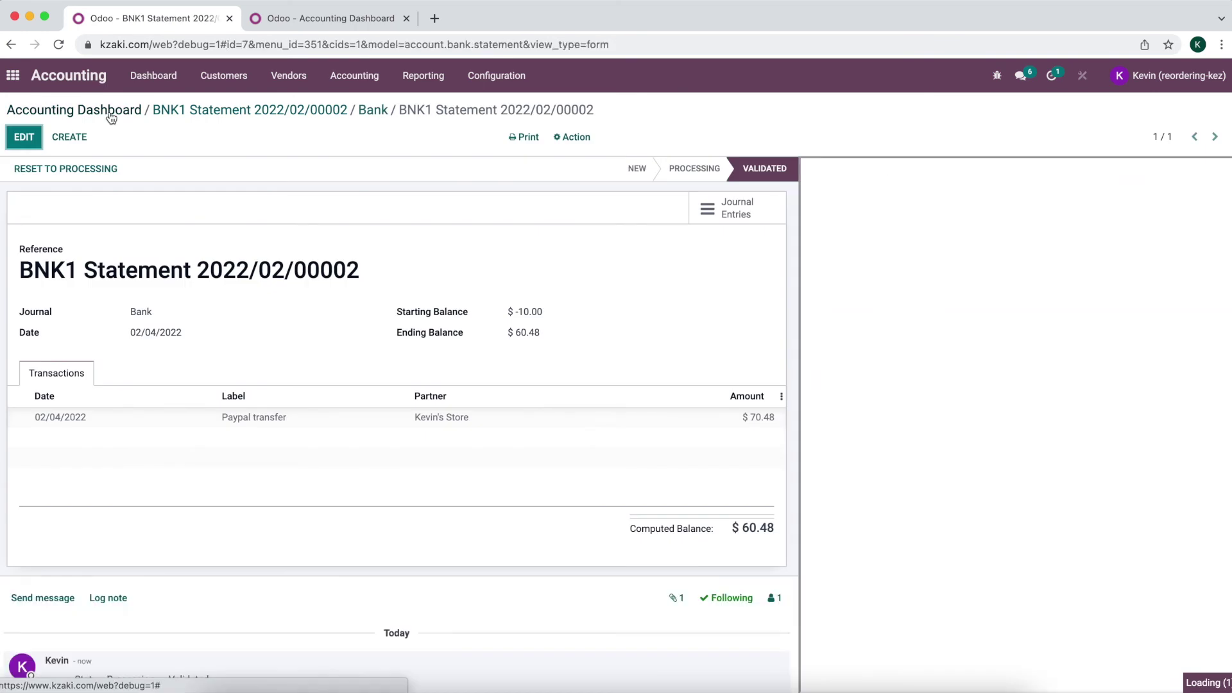
Return to the Accounting Dashboard and check the Bank and Paypal journal balances
{"action": "left_click", "coordinate": [122, 116]}
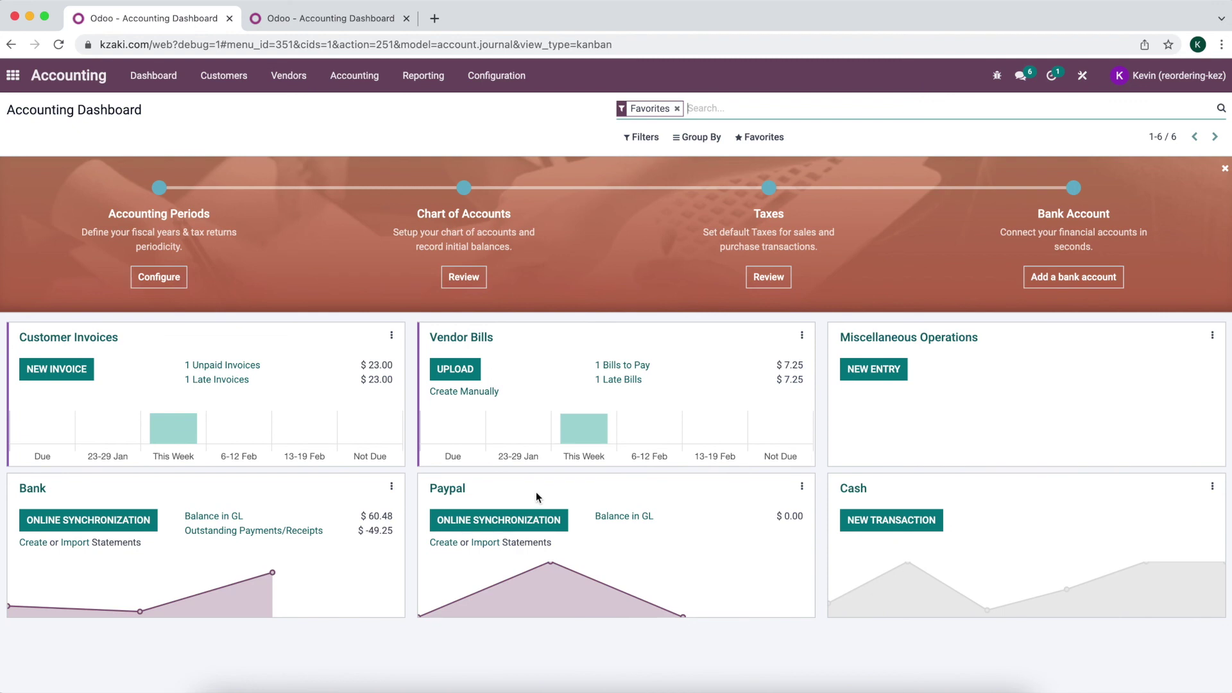
{"action": "mouse_move", "coordinate": [606, 510]}
{"action": "mouse_move", "coordinate": [566, 603]}
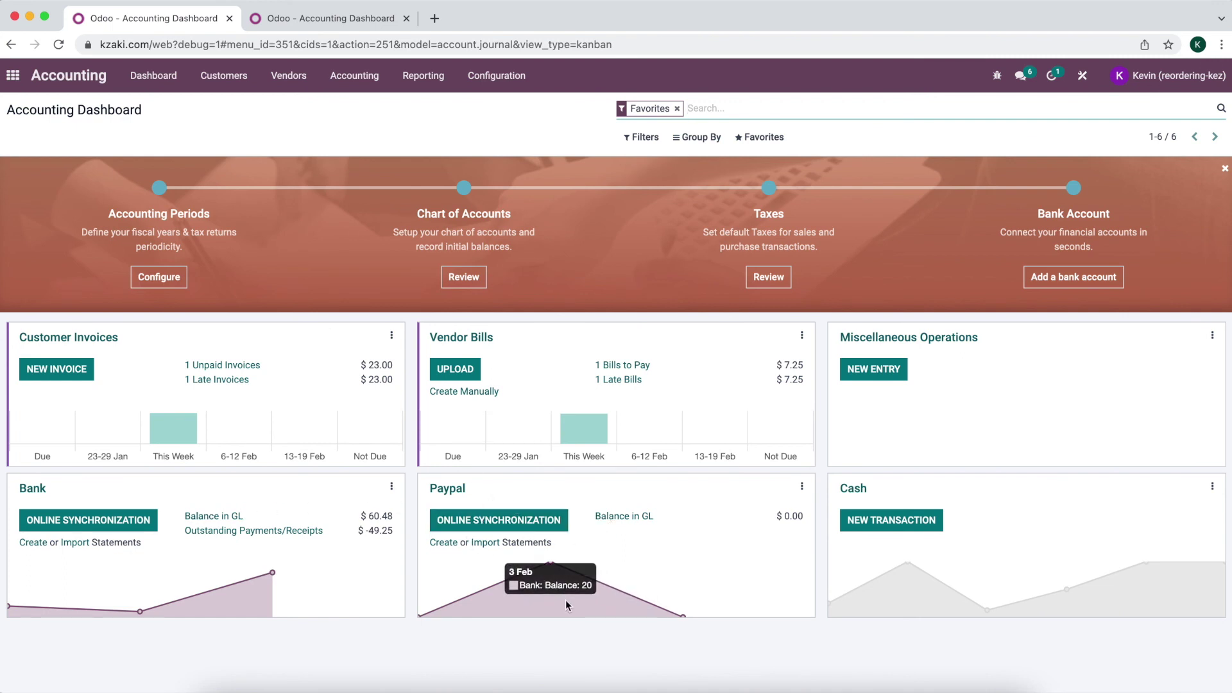